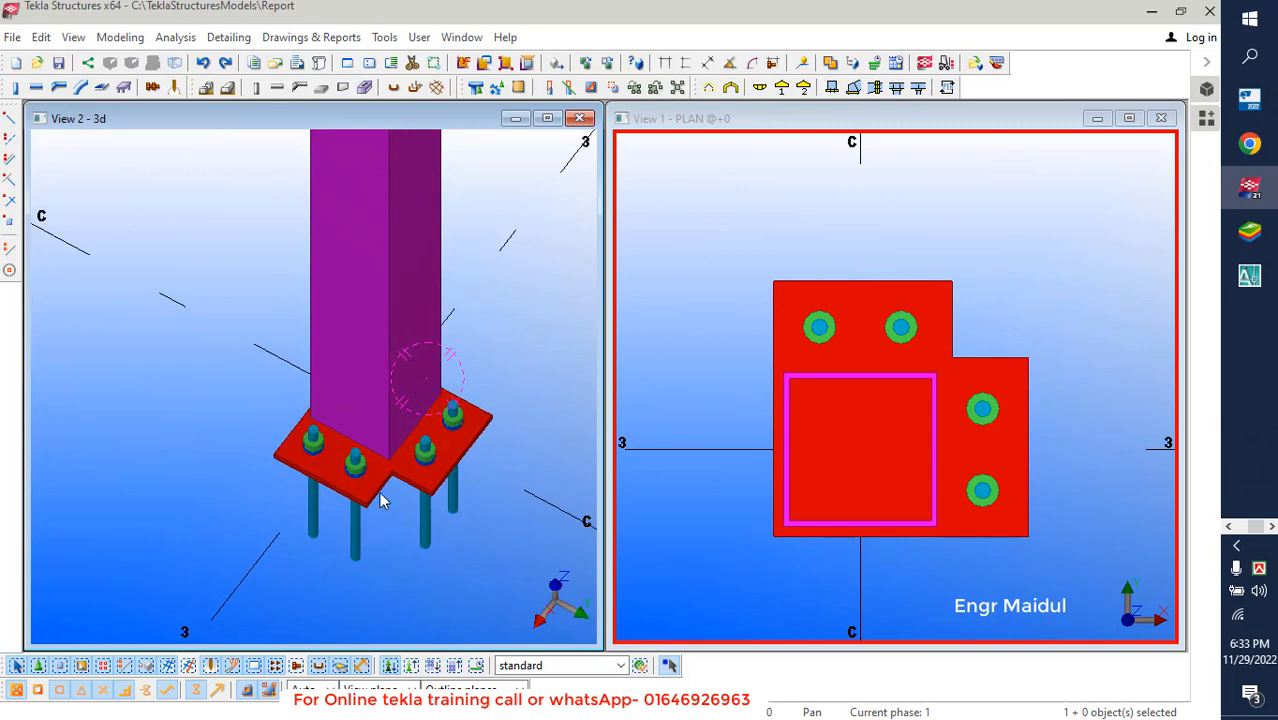
{"action": "scroll", "coordinate": [383, 493], "scroll_direction": "up", "scroll_amount": 3}
{"action": "middle_click_drag", "start_coordinate": [383, 491], "coordinate": [191, 414]}
{"action": "middle_click_drag", "start_coordinate": [262, 457], "coordinate": [335, 464]}
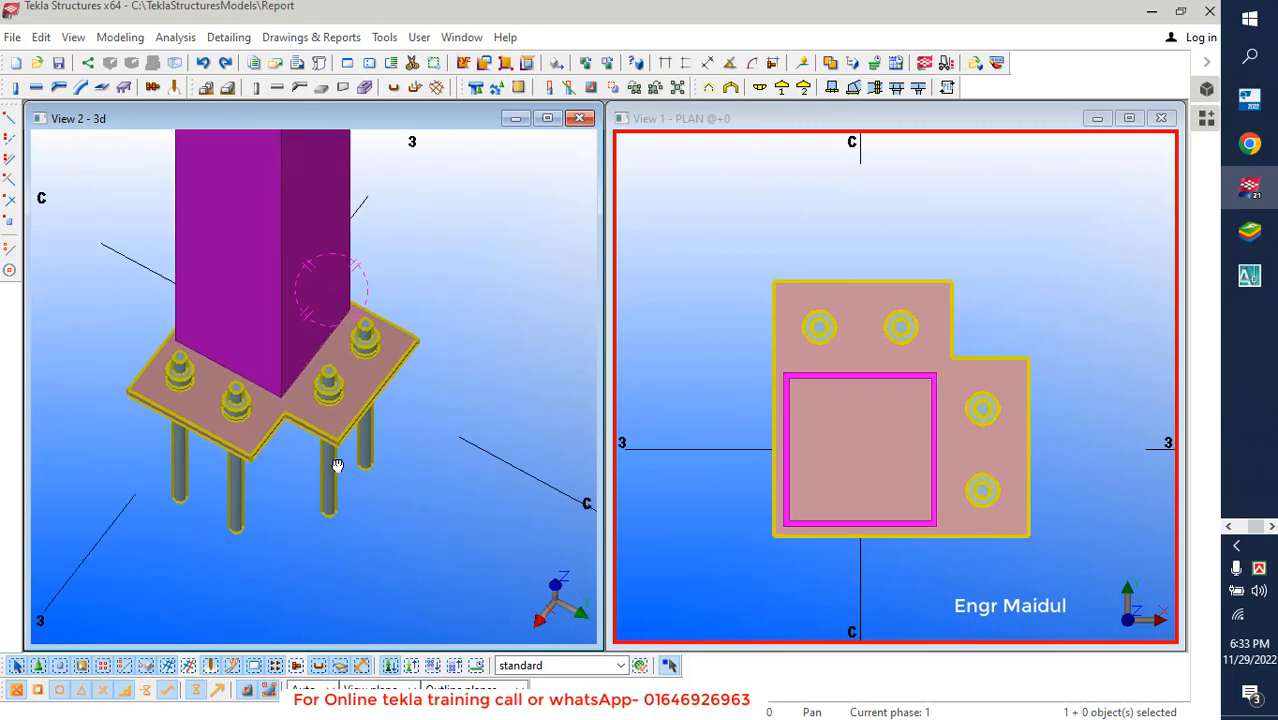
{"action": "scroll", "coordinate": [333, 463], "scroll_direction": "down", "scroll_amount": 1}
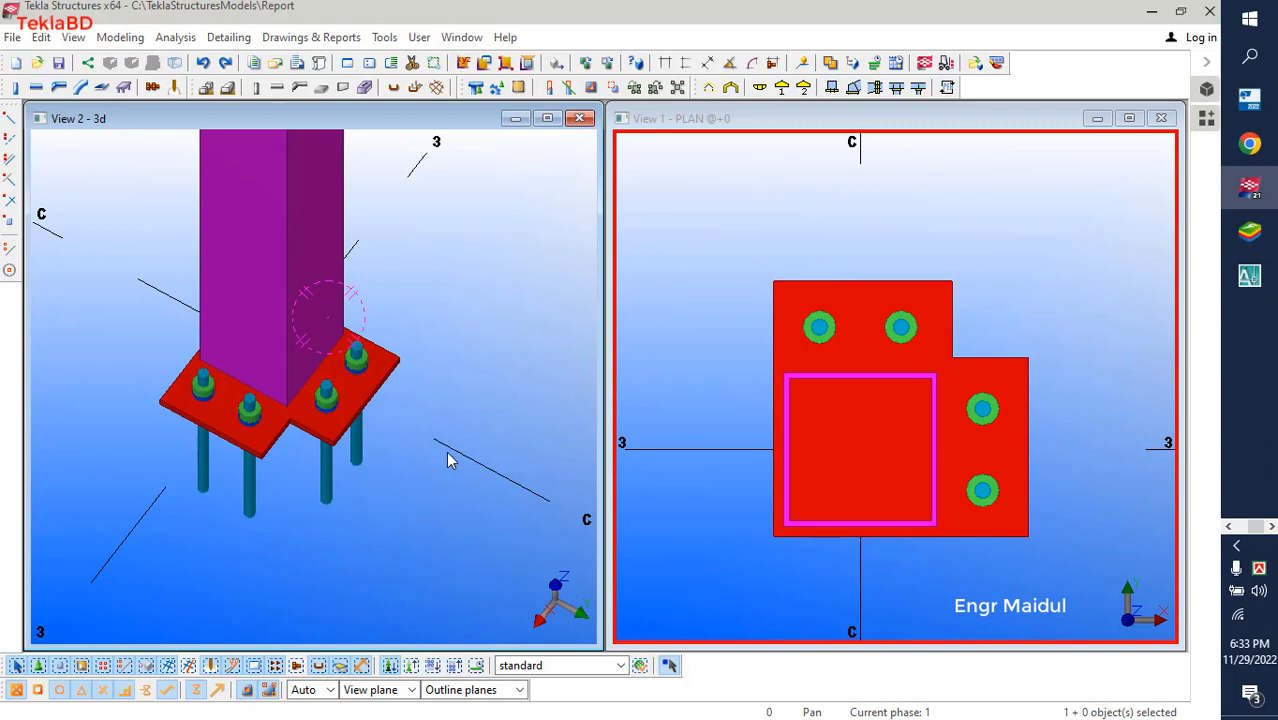
- Switch to Chrome and look through the videos on the open YouTube channel page
{"action": "left_click", "coordinate": [1249, 146]}
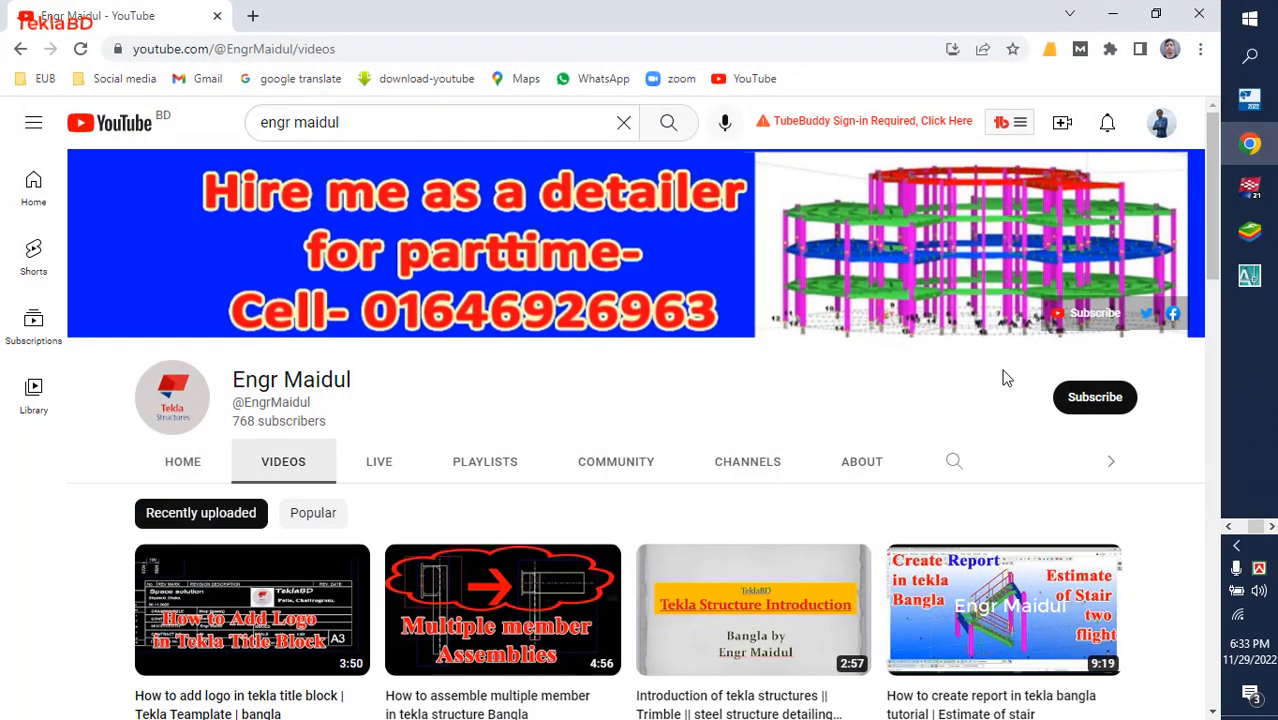
{"action": "left_click_drag", "start_coordinate": [1032, 372], "coordinate": [1150, 421]}
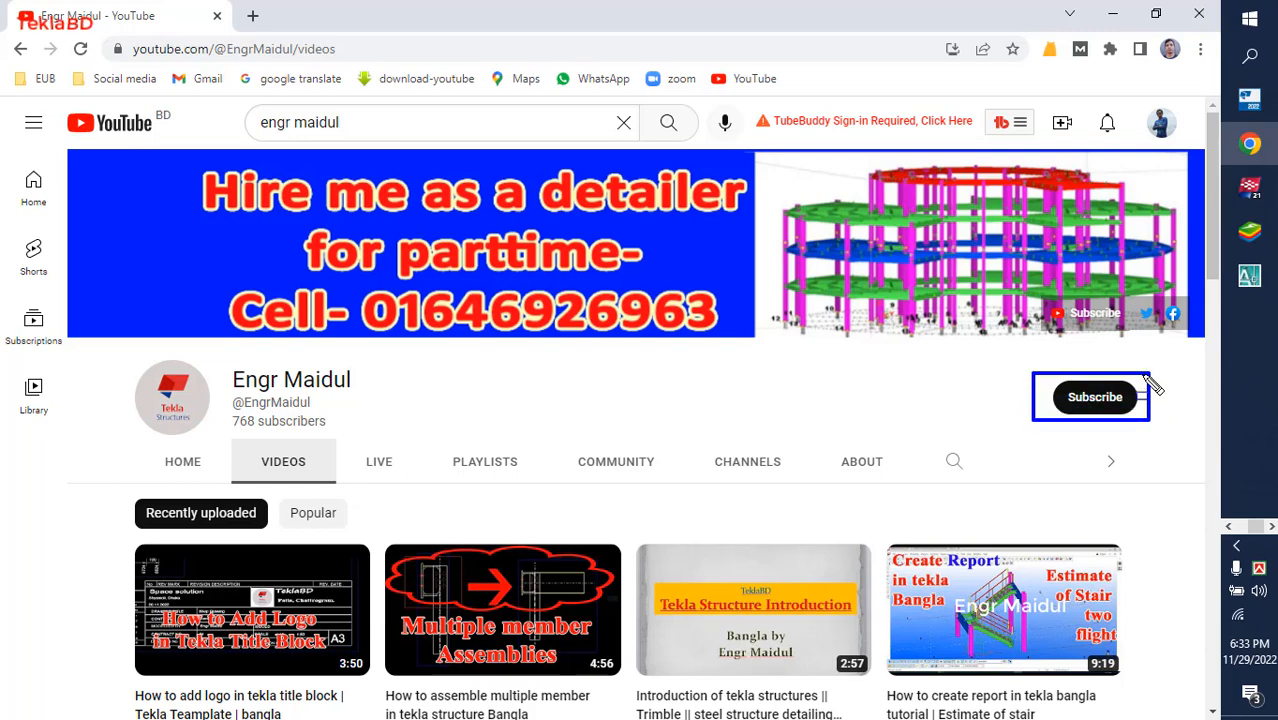
{"action": "left_click_drag", "start_coordinate": [1138, 368], "coordinate": [1174, 422]}
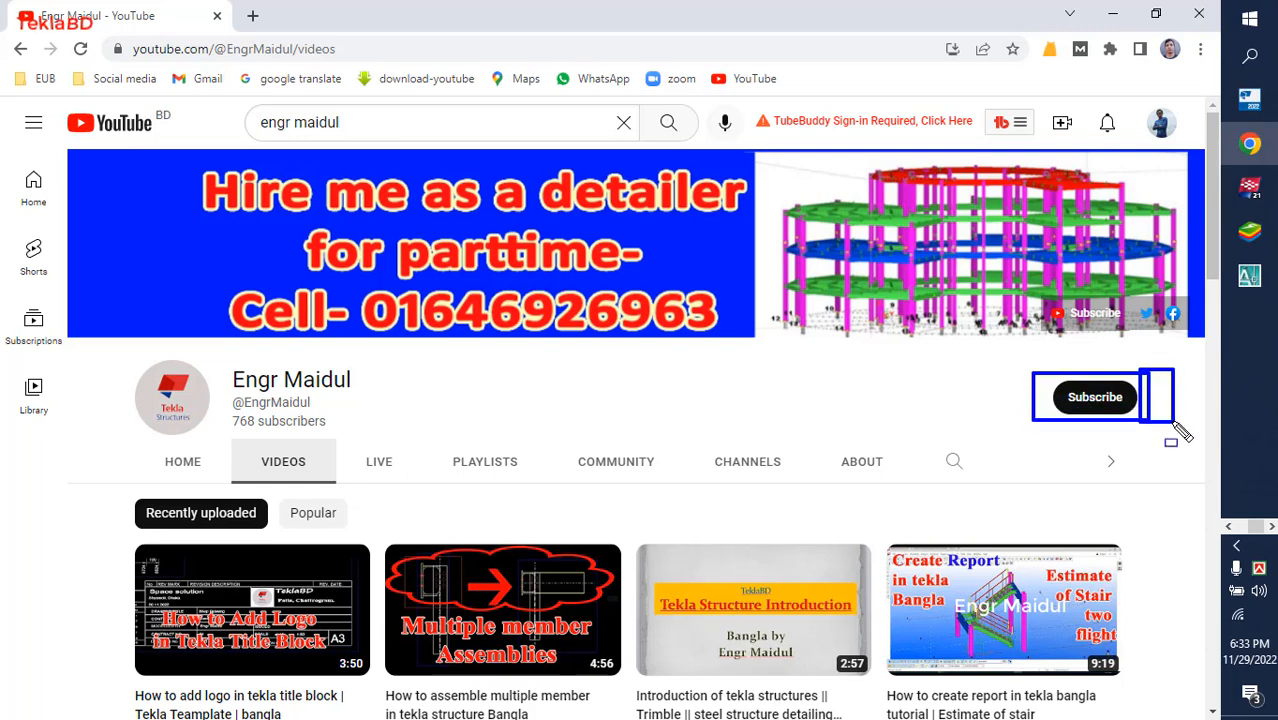
{"action": "key", "text": "Escape"}
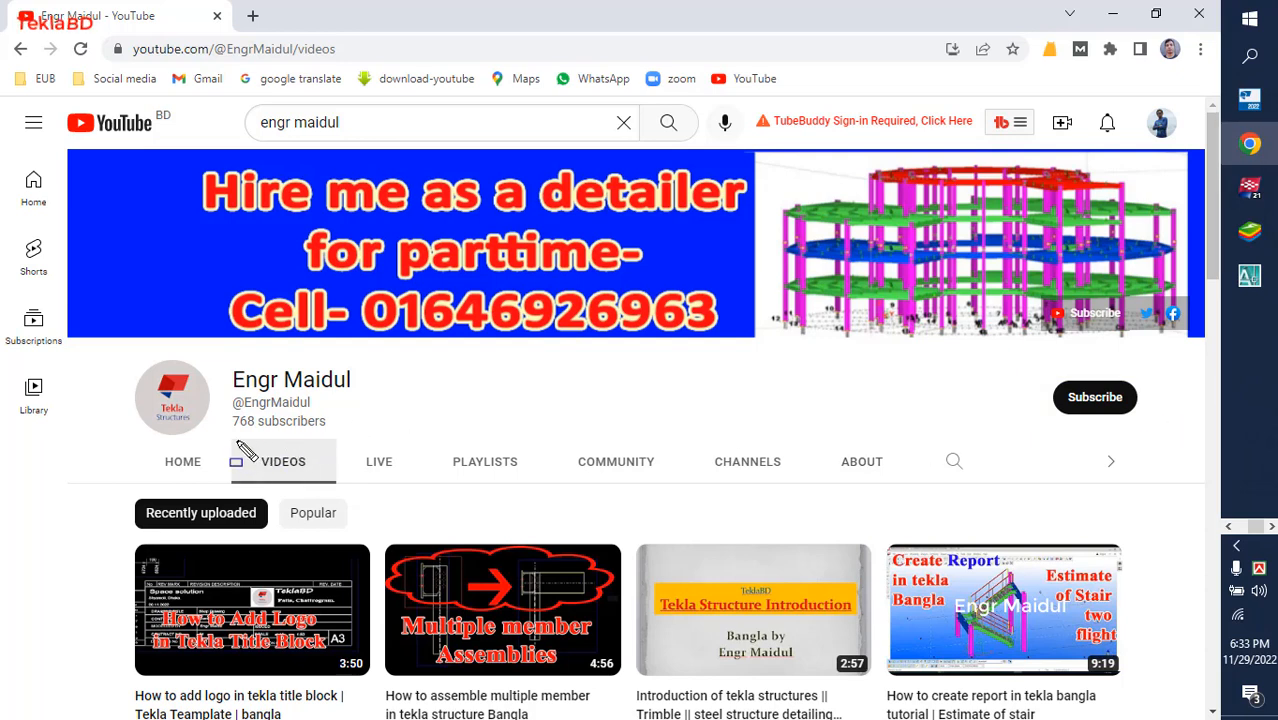
{"action": "left_click_drag", "start_coordinate": [236, 440], "coordinate": [339, 488]}
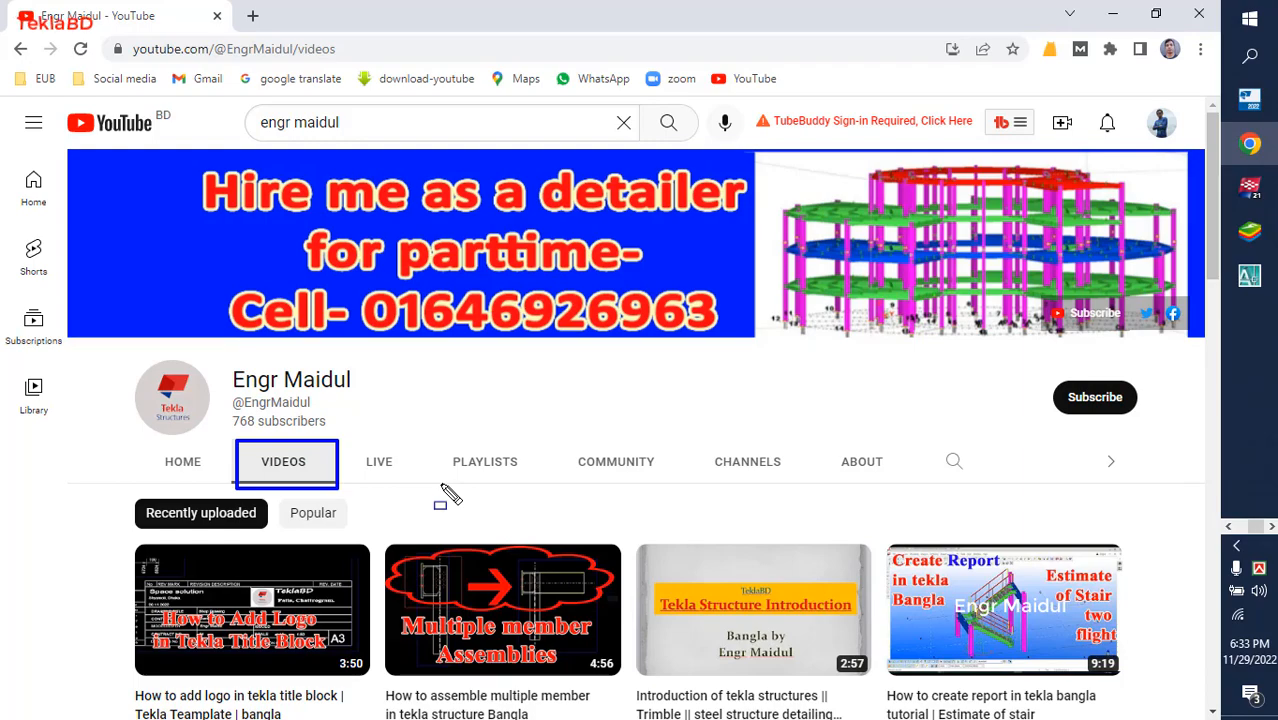
{"action": "scroll", "coordinate": [443, 494], "scroll_direction": "down", "scroll_amount": 8}
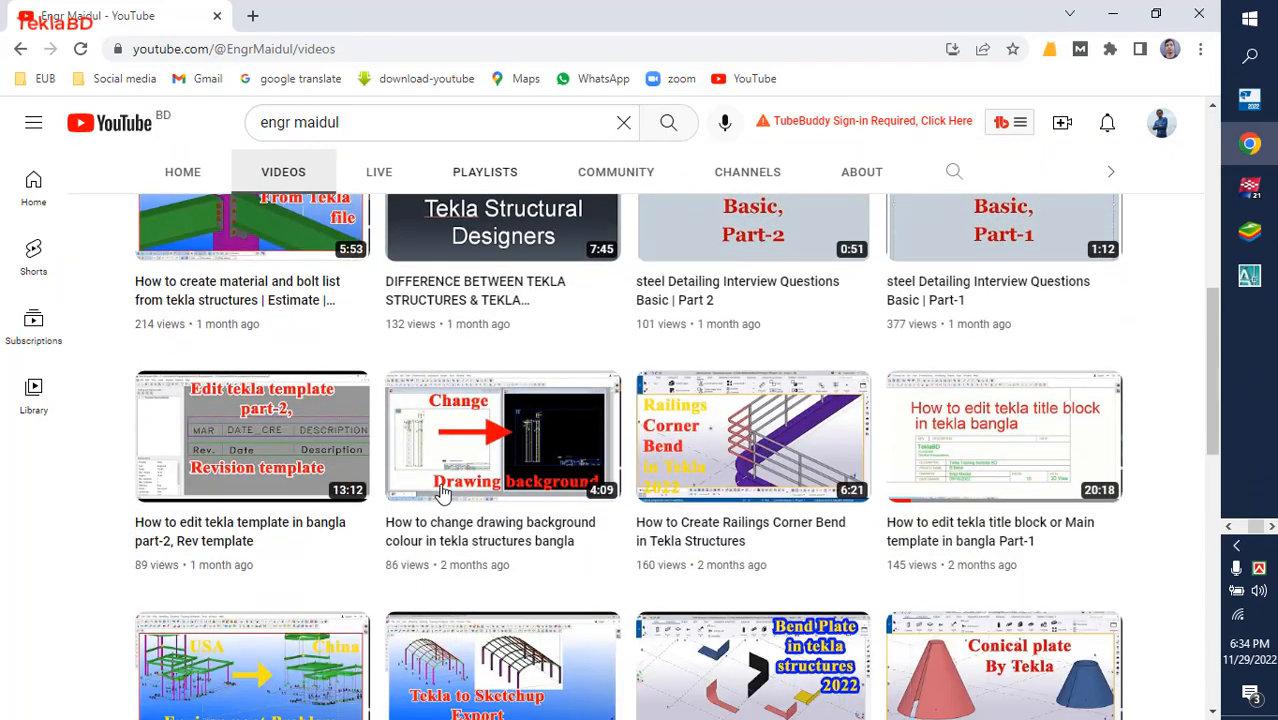
{"action": "scroll", "coordinate": [443, 494], "scroll_direction": "down", "scroll_amount": 7}
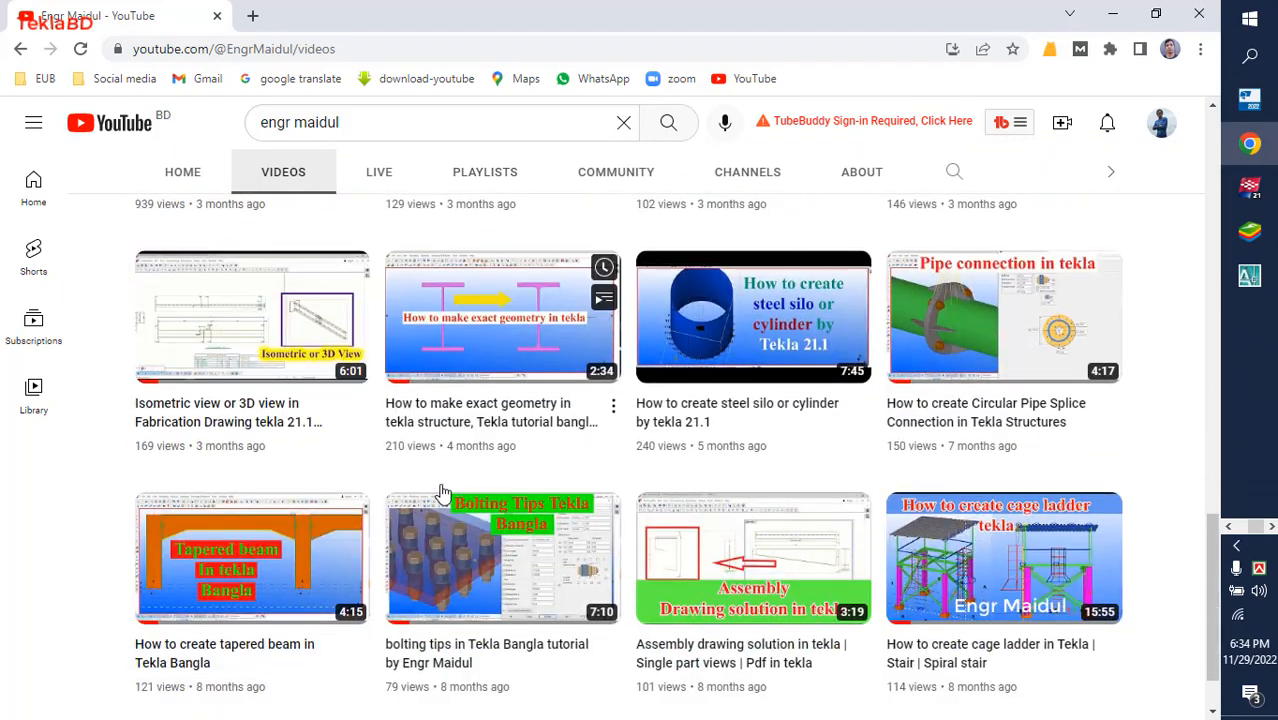
- Switch back to Tekla Structures and maximize the 3D view
{"action": "left_click", "coordinate": [1249, 190]}
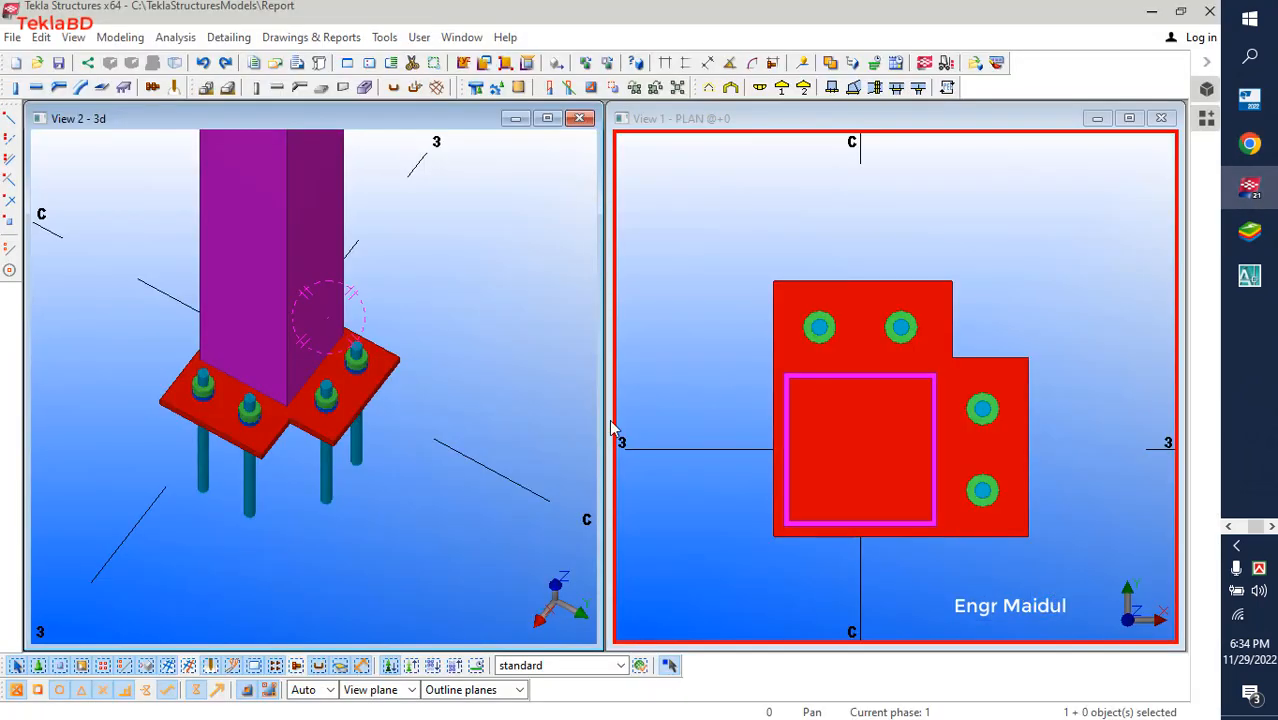
{"action": "scroll", "coordinate": [437, 458], "scroll_direction": "down", "scroll_amount": 3}
{"action": "left_click", "coordinate": [547, 118]}
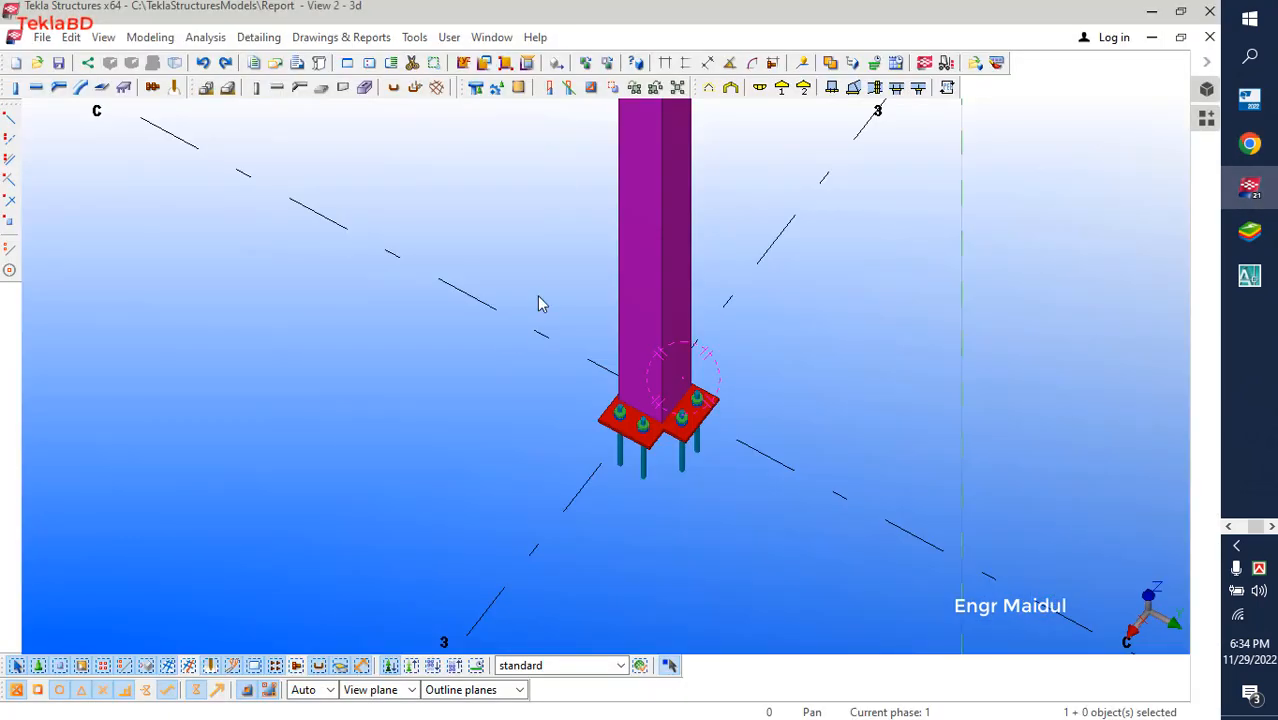
- Place a steel column at the intersection of grid lines B and 3
{"action": "scroll", "coordinate": [451, 491], "scroll_direction": "down", "scroll_amount": 6}
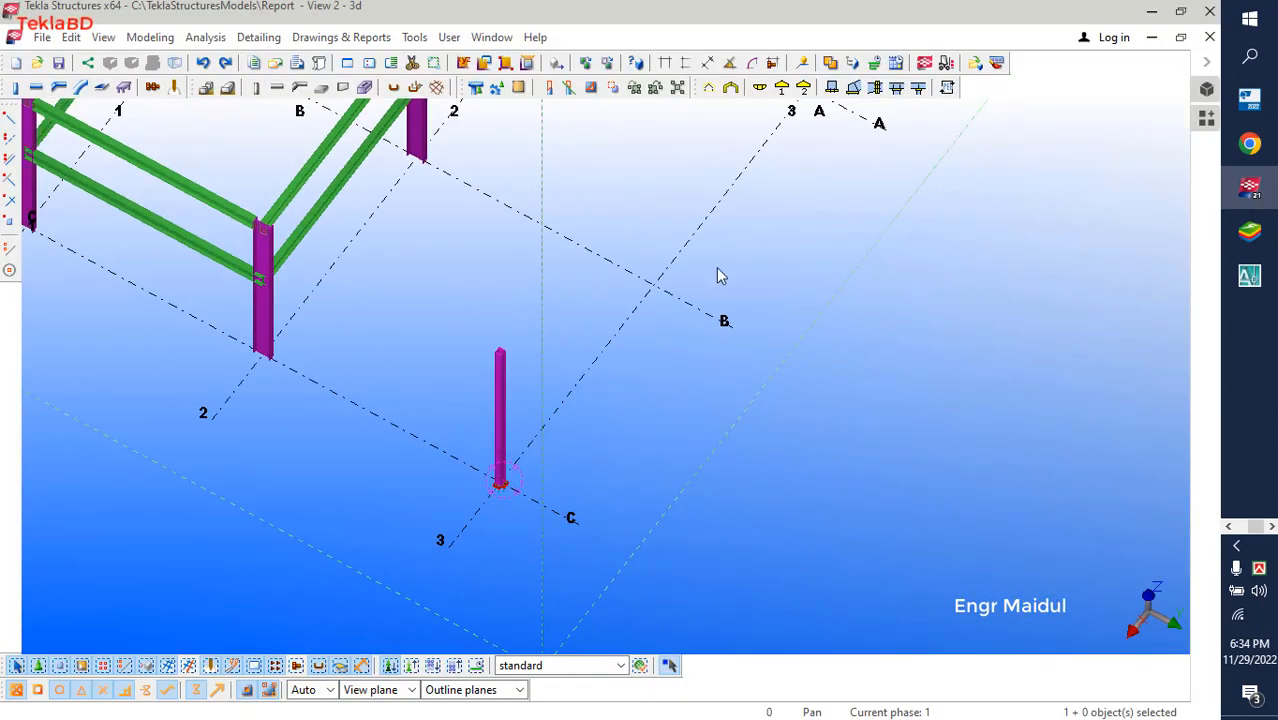
{"action": "scroll", "coordinate": [514, 496], "scroll_direction": "up", "scroll_amount": 6}
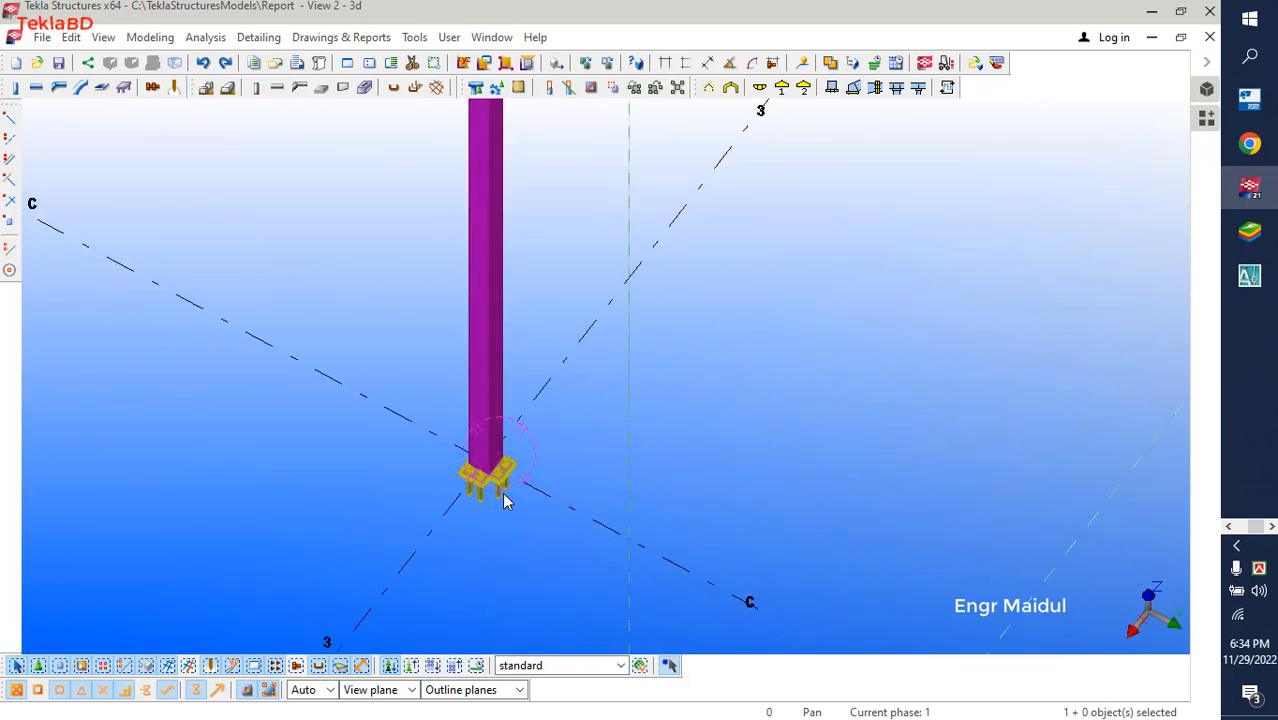
{"action": "scroll", "coordinate": [520, 495], "scroll_direction": "down", "scroll_amount": 5}
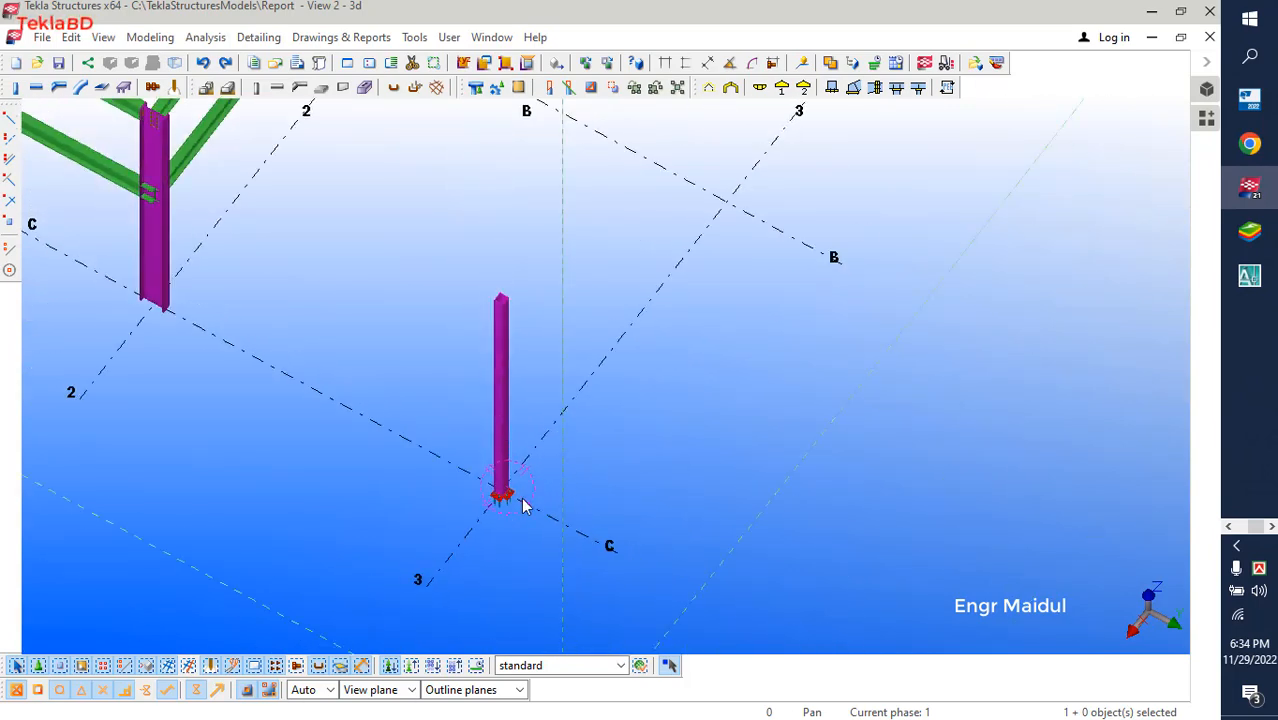
{"action": "scroll", "coordinate": [785, 148], "scroll_direction": "up", "scroll_amount": 5}
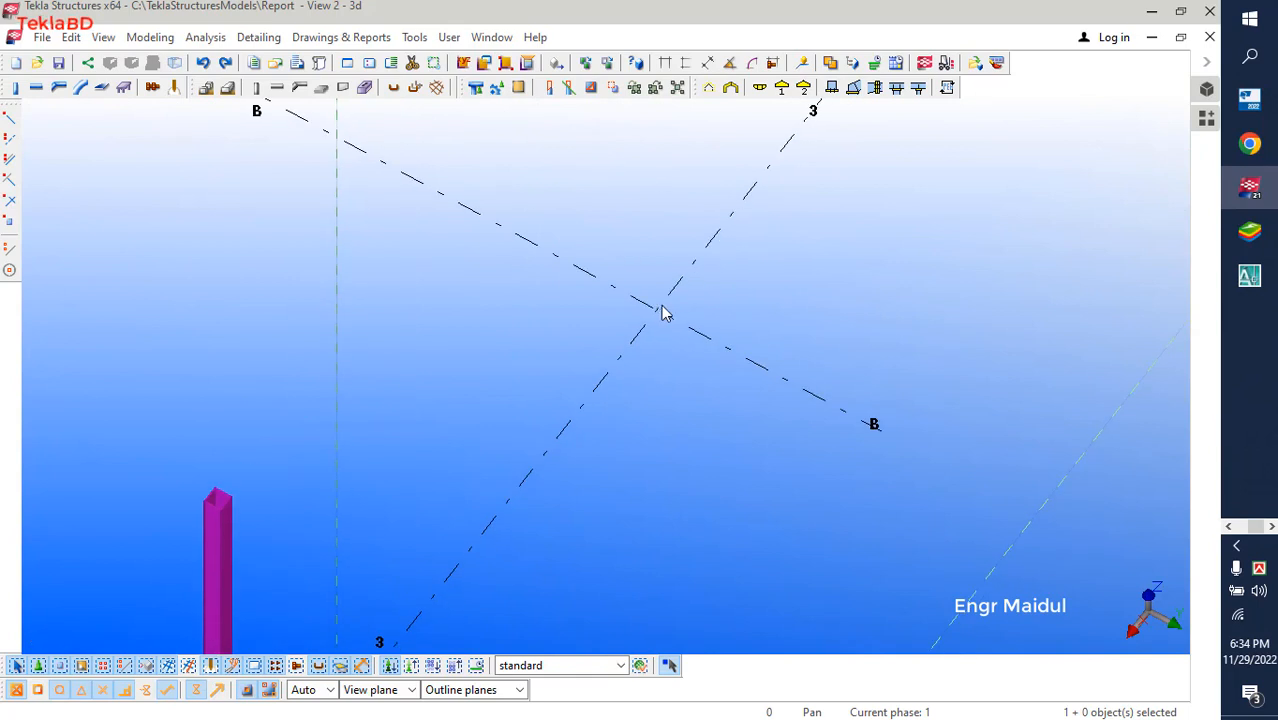
{"action": "left_click", "coordinate": [14, 87]}
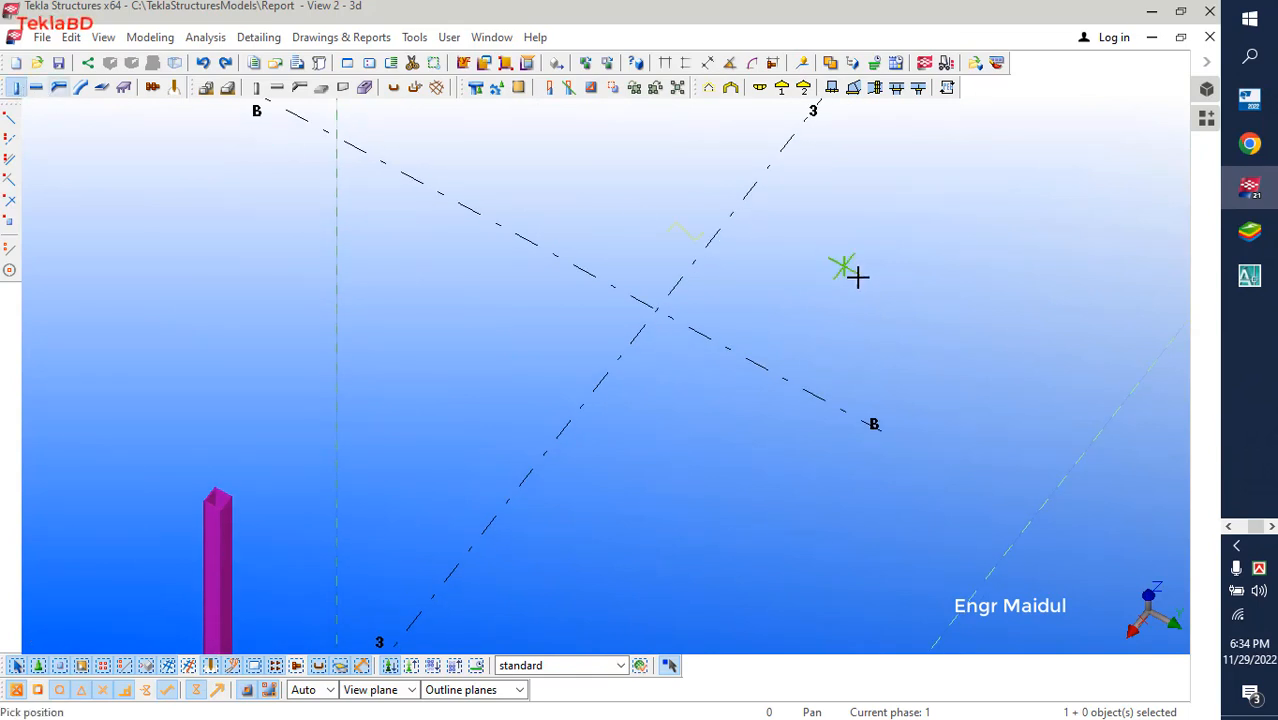
{"action": "left_click", "coordinate": [697, 323]}
{"action": "right_click", "coordinate": [765, 270]}
{"action": "left_click", "coordinate": [795, 278]}
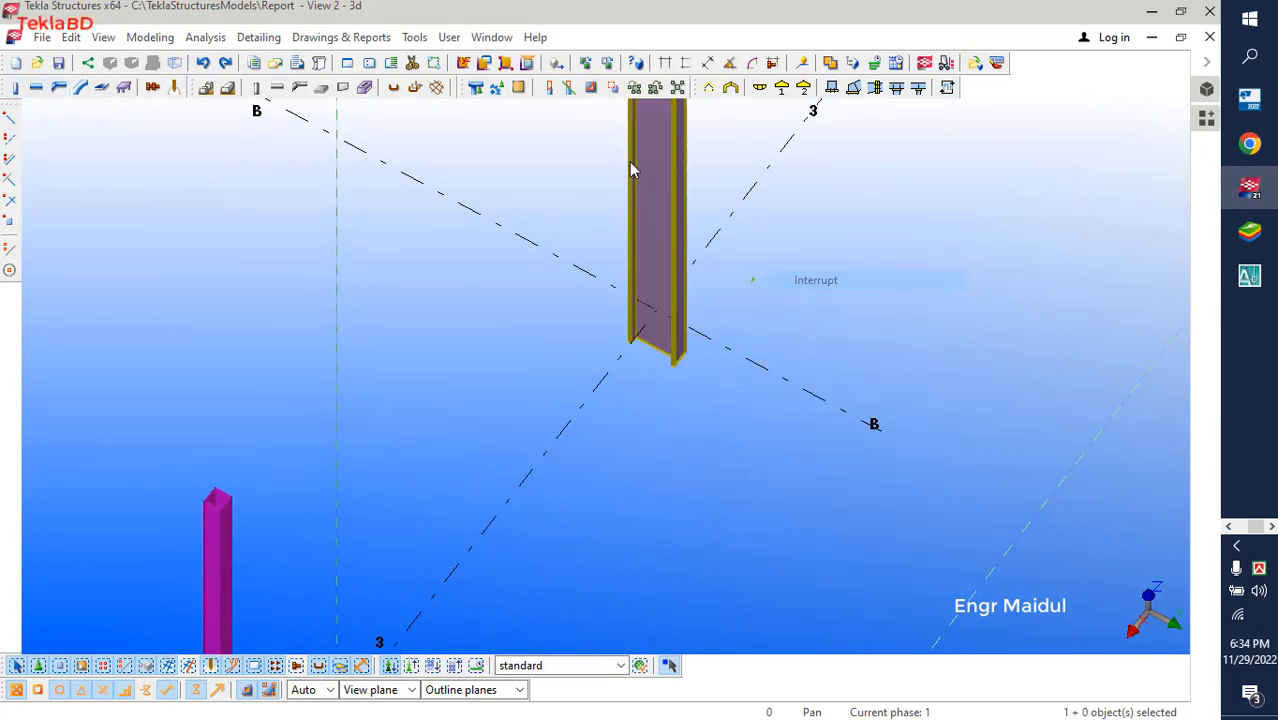
- Open the profile catalog for the column at grid B-3 and expand the rectangular hollow sections
{"action": "double_click", "coordinate": [670, 145]}
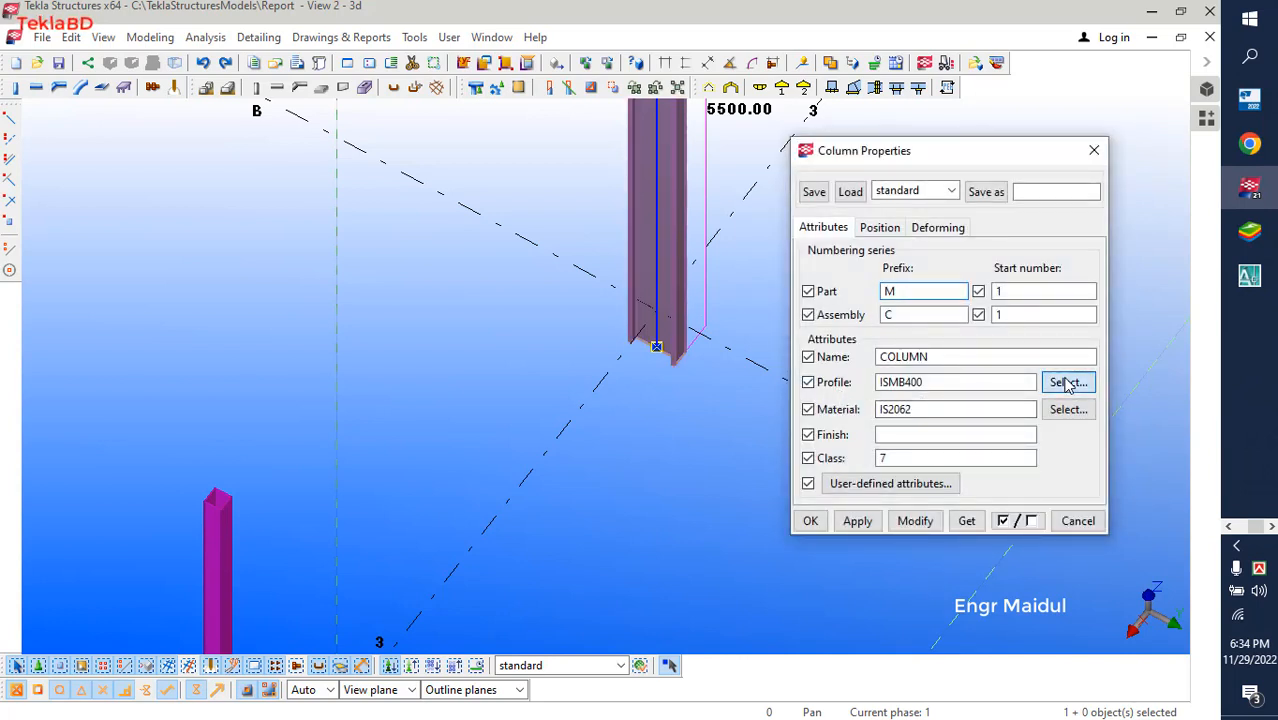
{"action": "left_click", "coordinate": [1068, 382]}
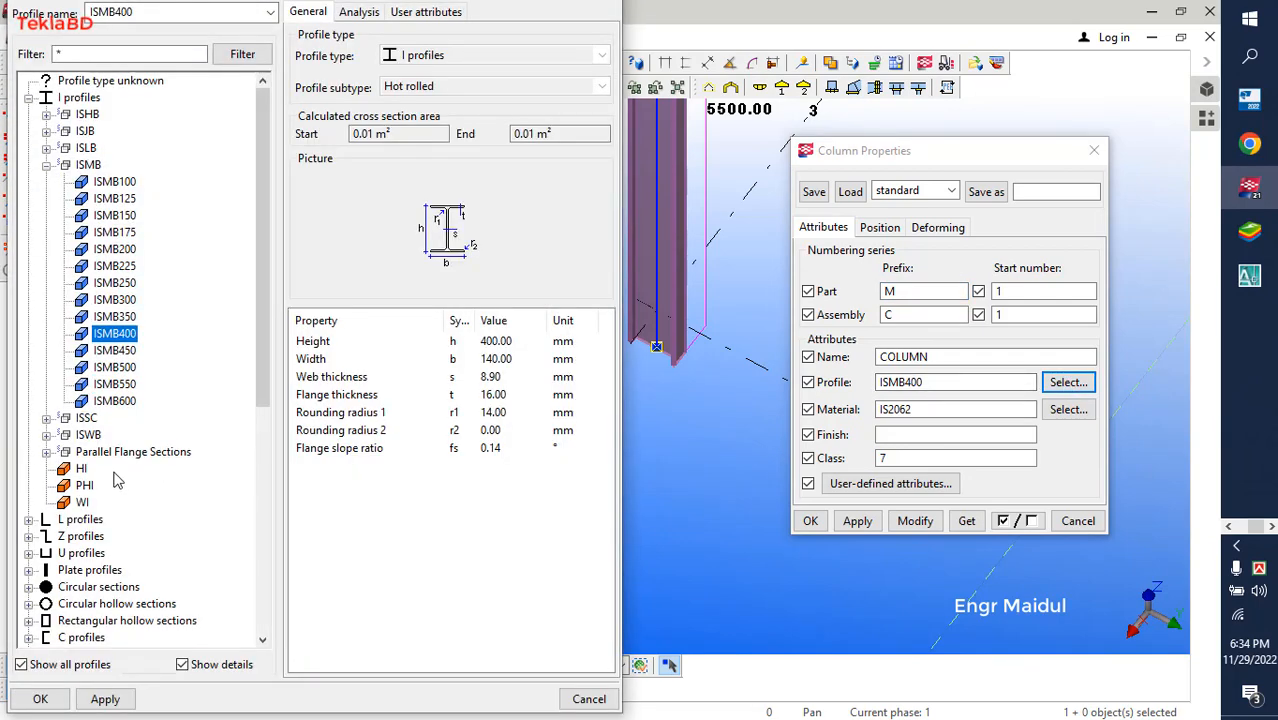
{"action": "left_click", "coordinate": [82, 469]}
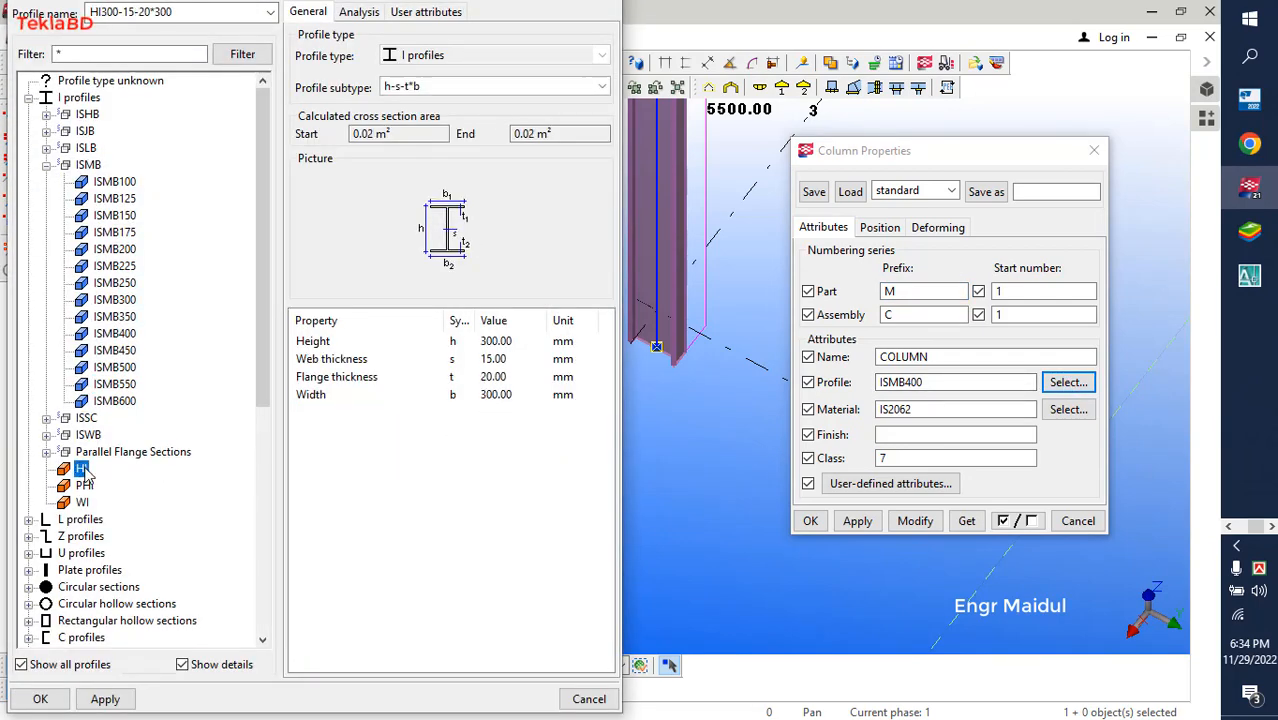
{"action": "left_click", "coordinate": [66, 621]}
{"action": "scroll", "coordinate": [174, 449], "scroll_direction": "down", "scroll_amount": 3}
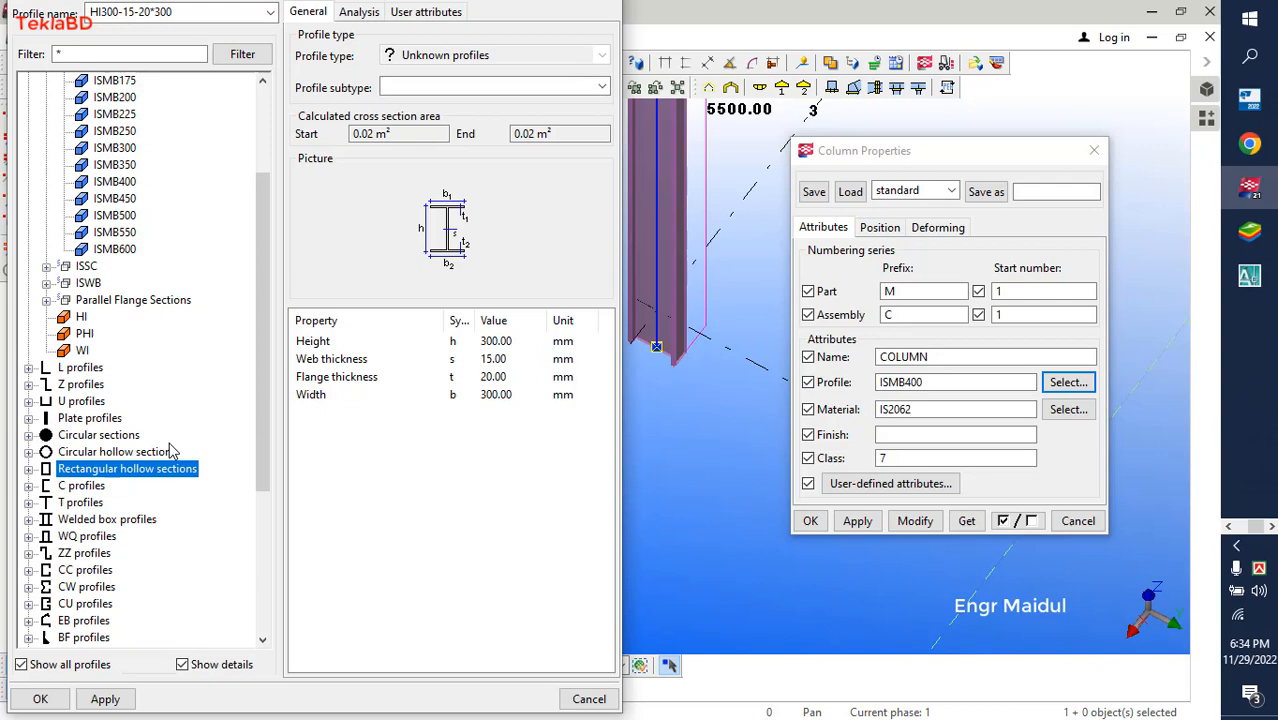
{"action": "left_click", "coordinate": [28, 469]}
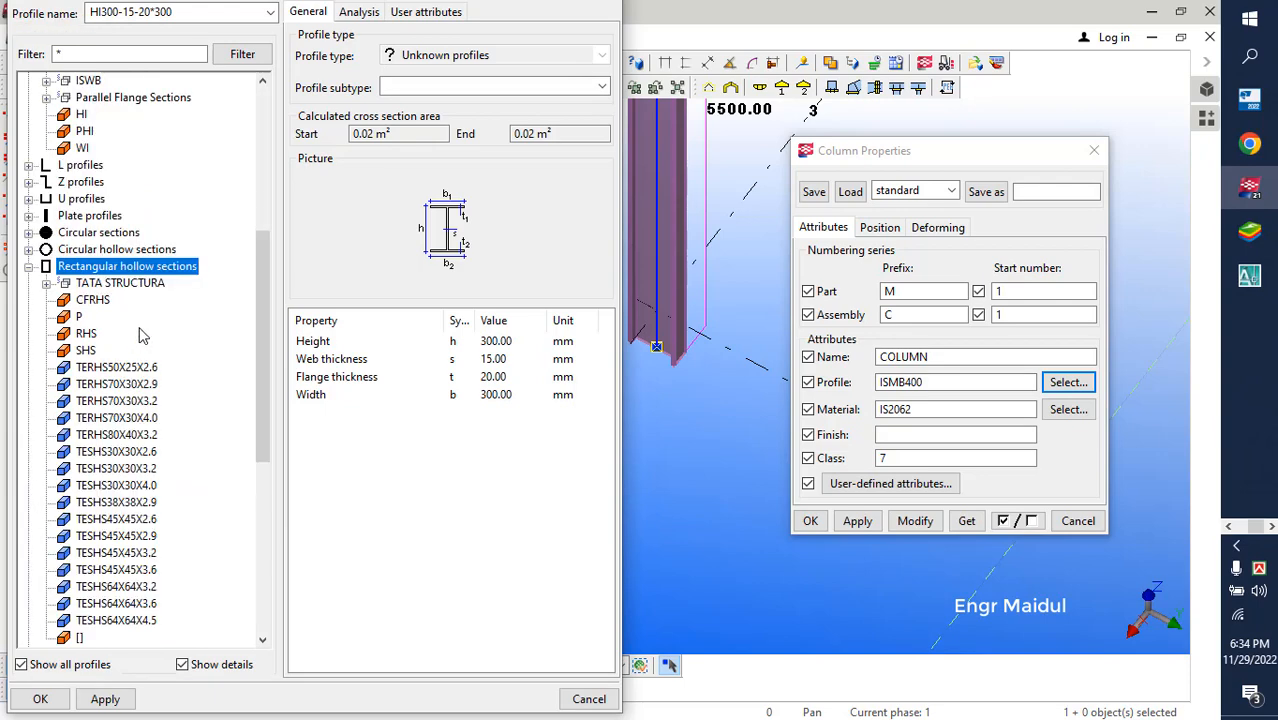
{"action": "scroll", "coordinate": [140, 336], "scroll_direction": "down", "scroll_amount": 2}
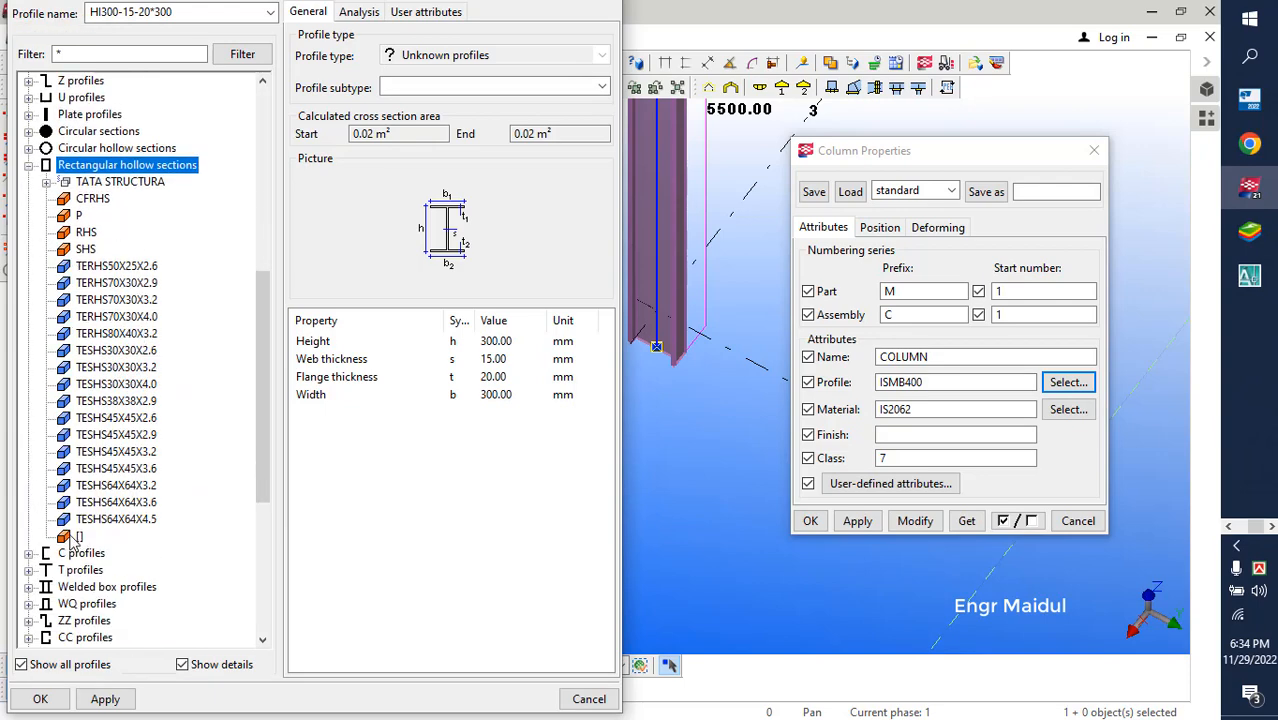
- Change the column's profile to the square hollow section []150*5, with 150 mm height and 5 mm plate thickness
{"action": "left_click", "coordinate": [76, 537]}
{"action": "left_click", "coordinate": [508, 350]}
{"action": "left_click", "coordinate": [517, 343]}
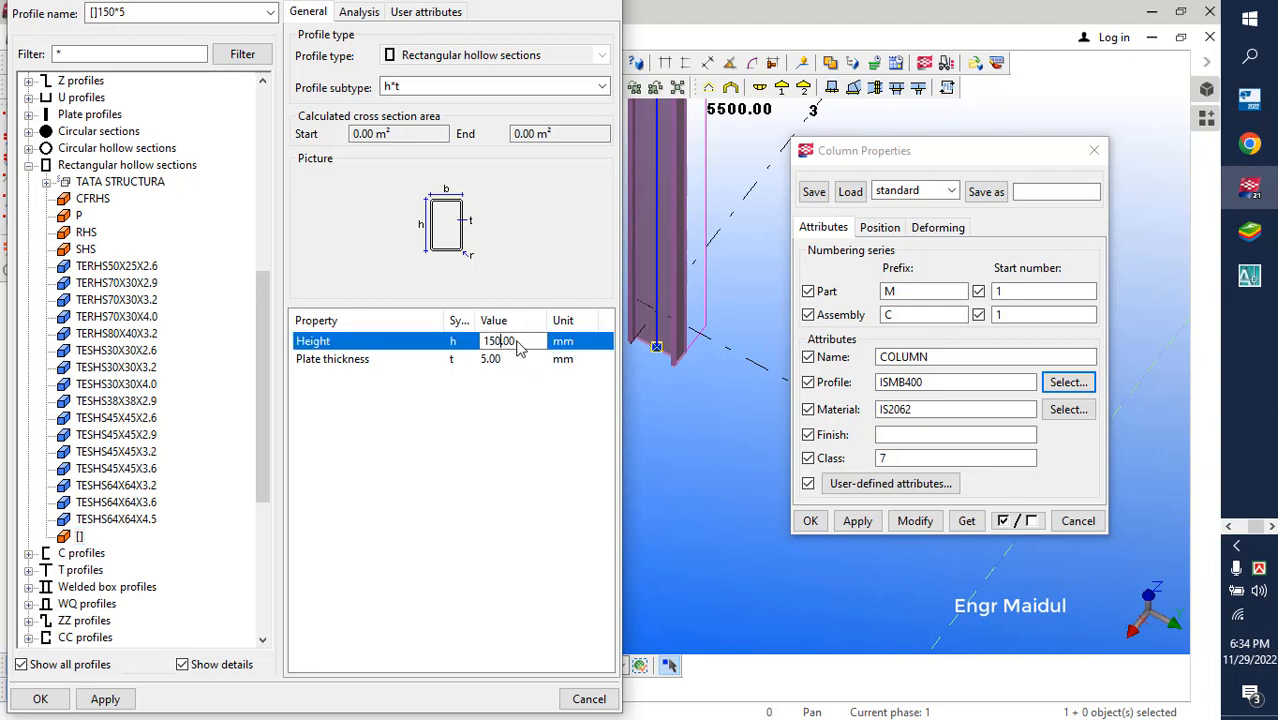
{"action": "left_click", "coordinate": [511, 362]}
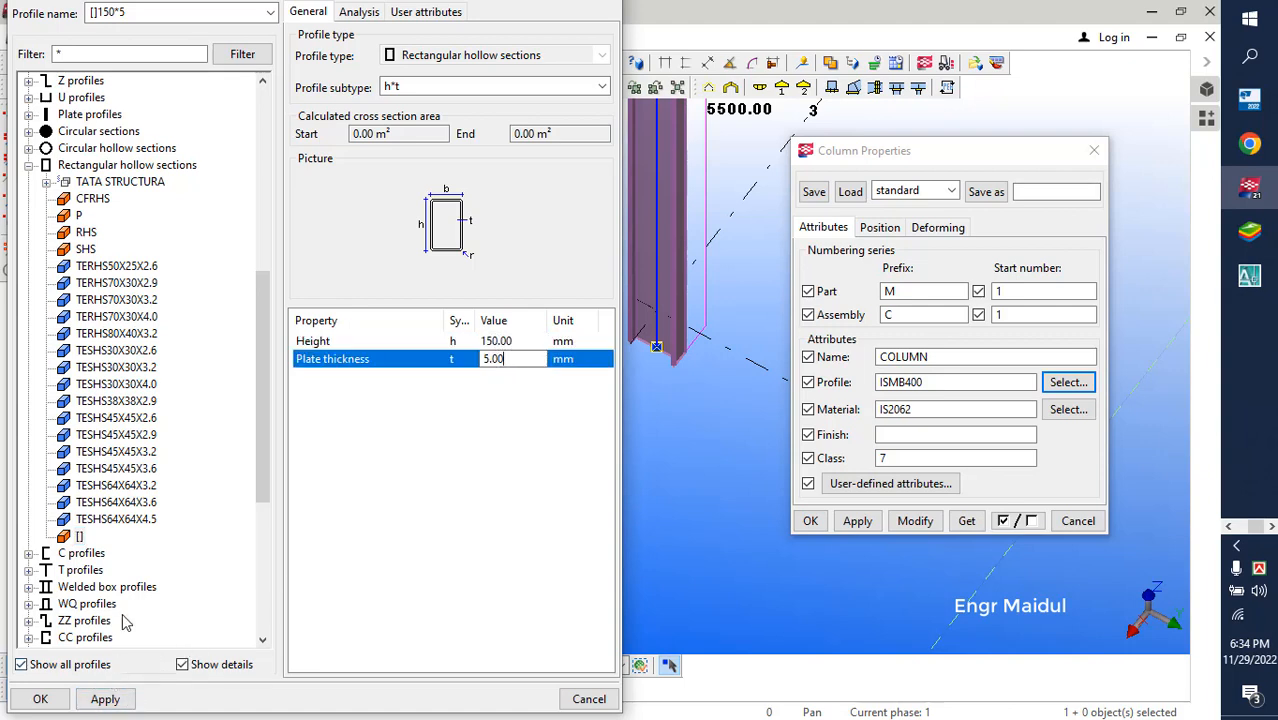
{"action": "left_click", "coordinate": [79, 537]}
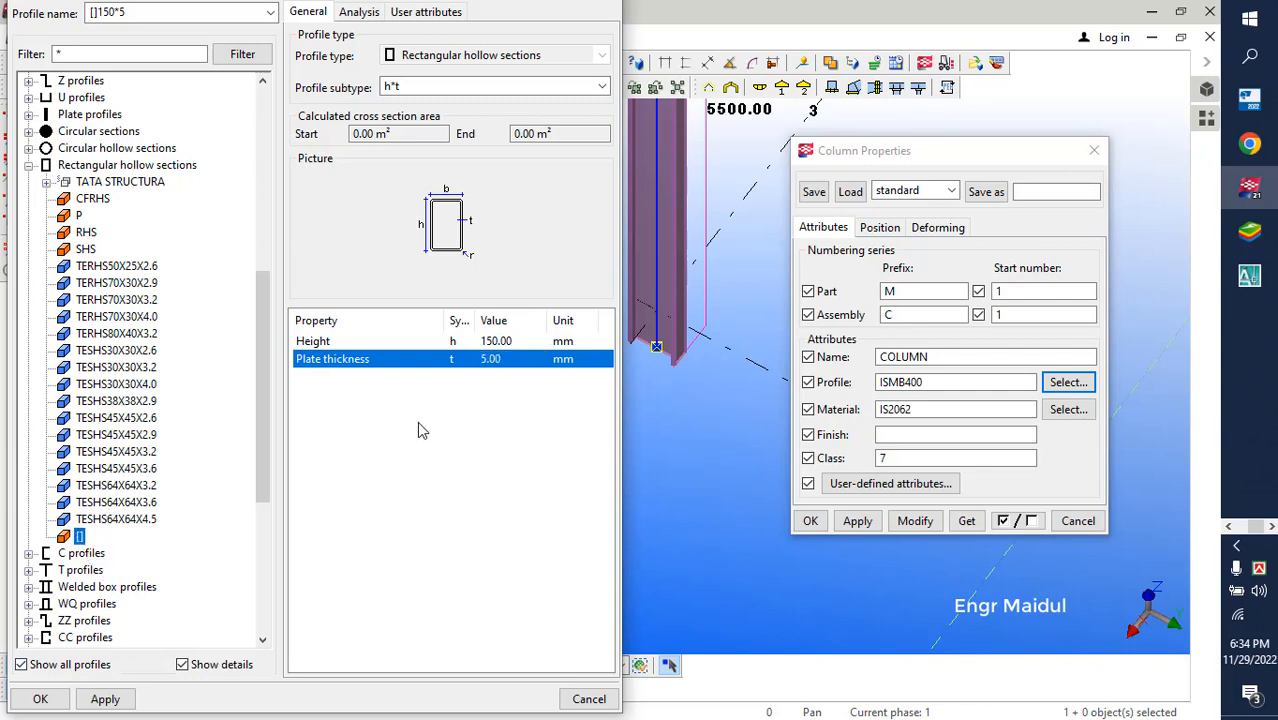
{"action": "left_click", "coordinate": [118, 702]}
{"action": "left_click", "coordinate": [40, 699]}
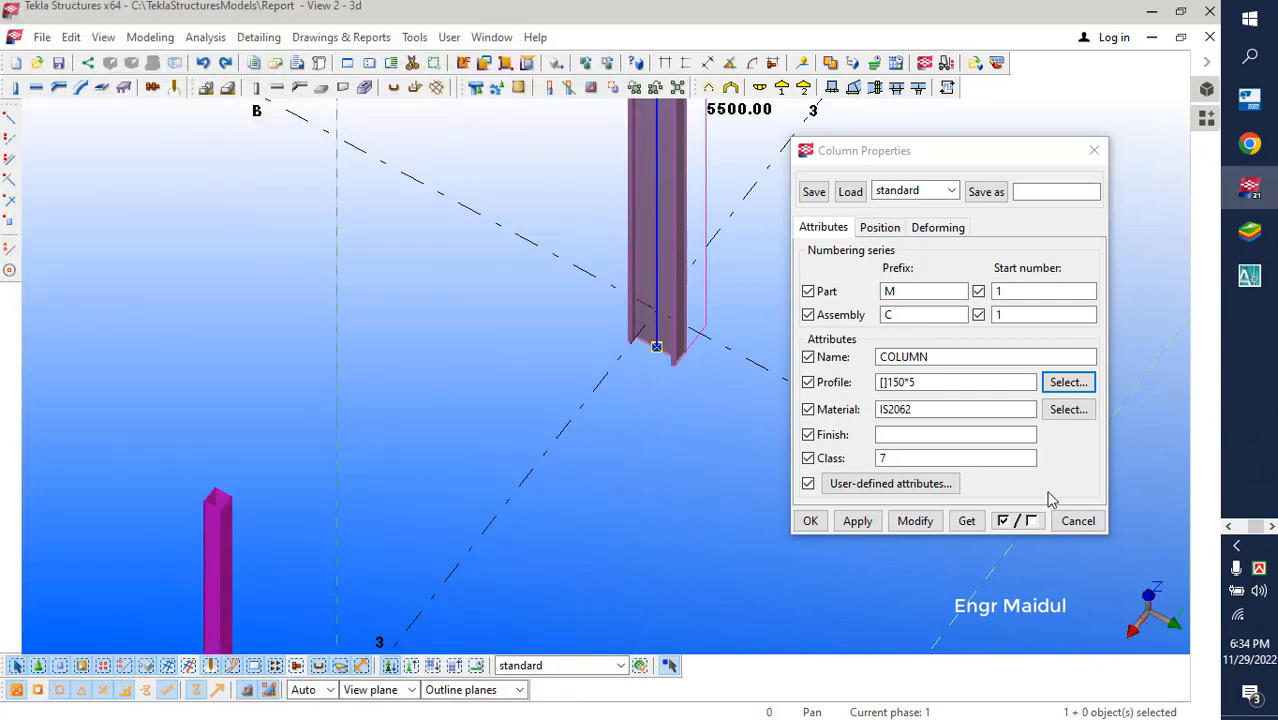
{"action": "left_click", "coordinate": [915, 521]}
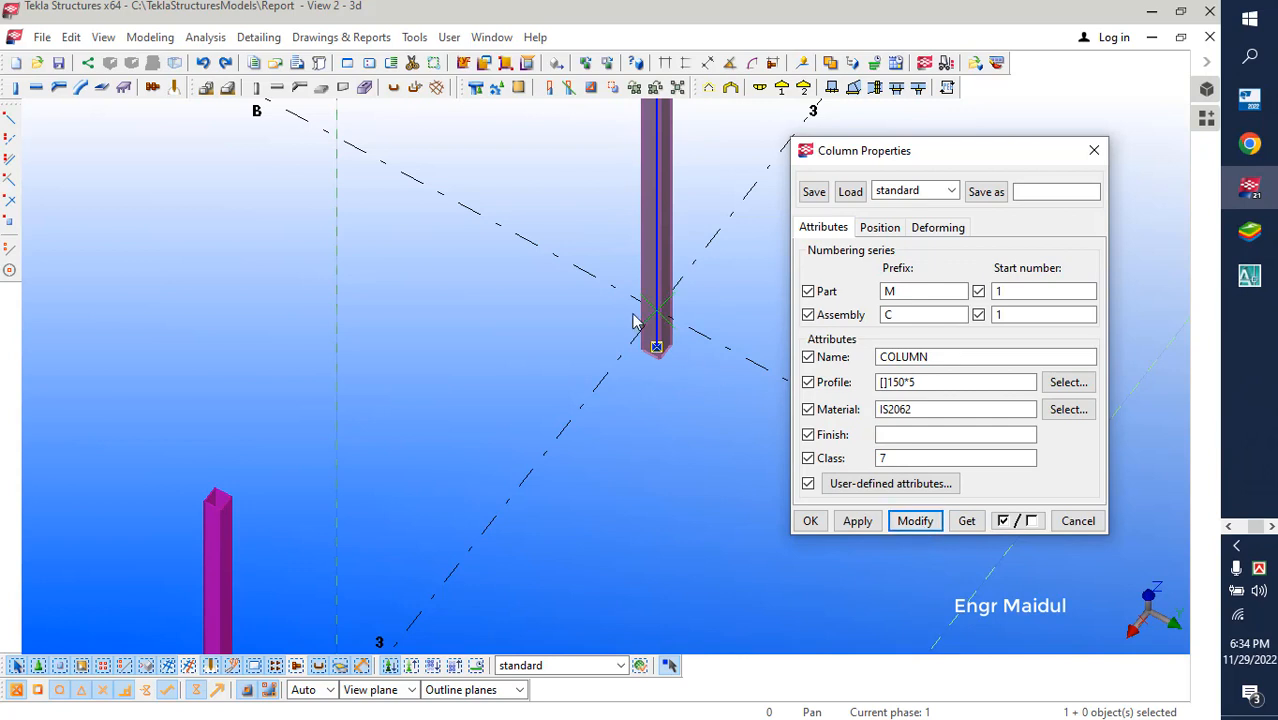
- Set the column's bottom level to 0 and accept its properties
{"action": "left_click", "coordinate": [880, 227]}
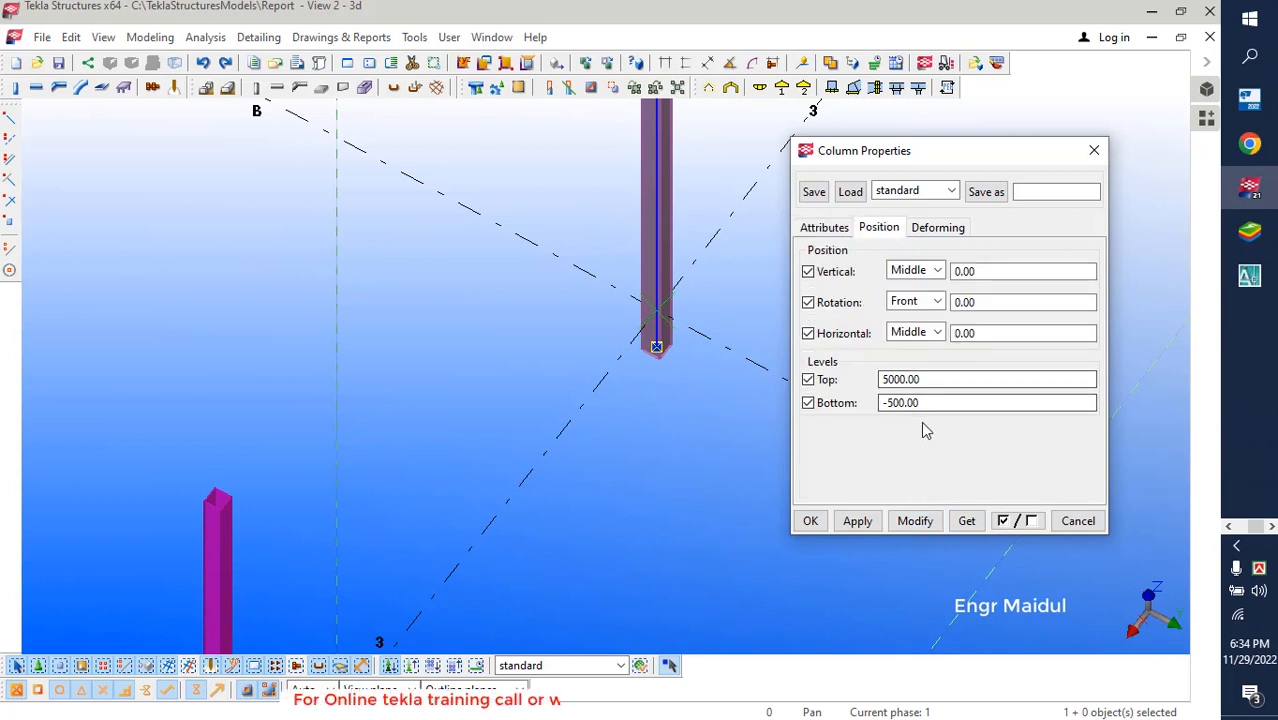
{"action": "left_click_drag", "start_coordinate": [921, 403], "coordinate": [858, 416]}
{"action": "type", "text": "0"}
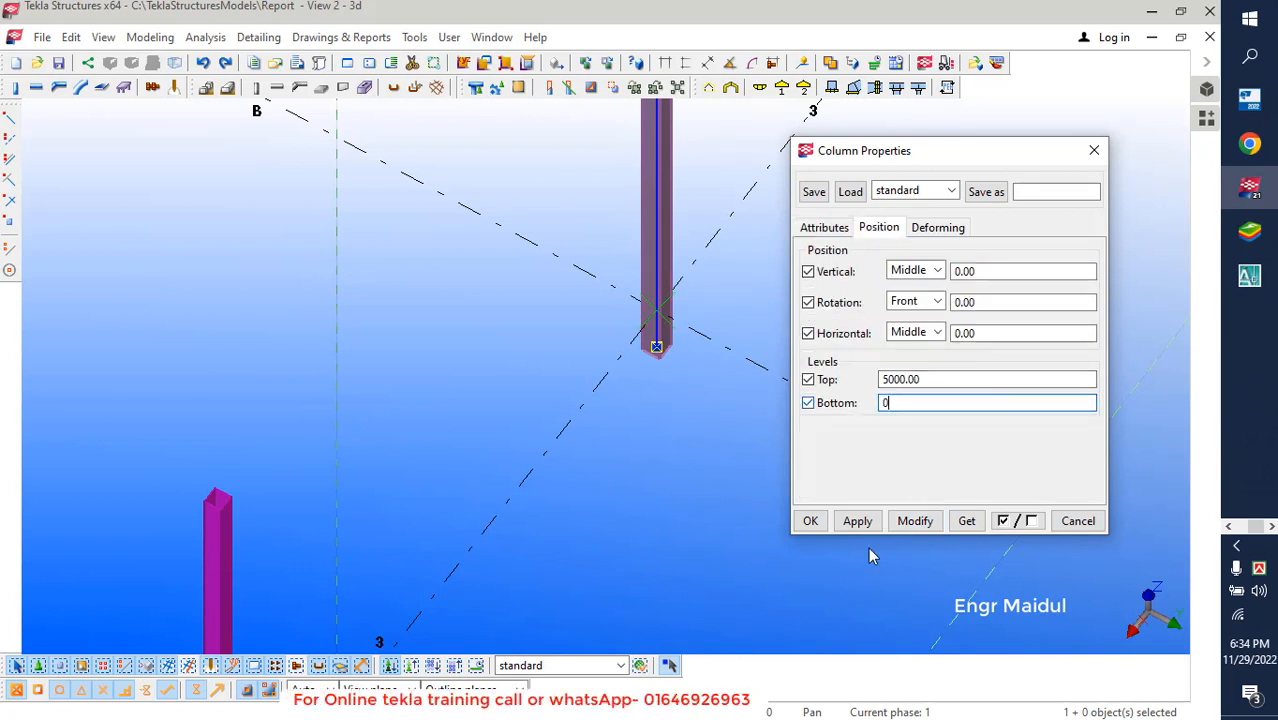
{"action": "left_click", "coordinate": [915, 521]}
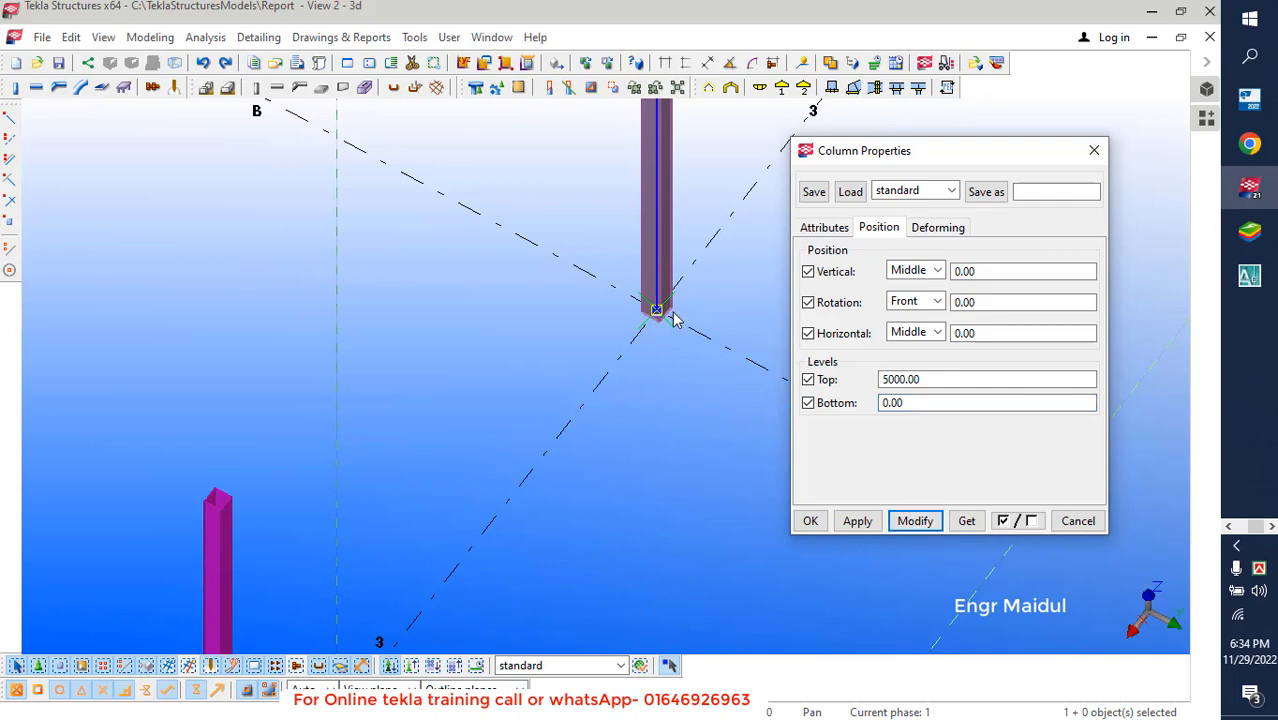
{"action": "left_click", "coordinate": [810, 521]}
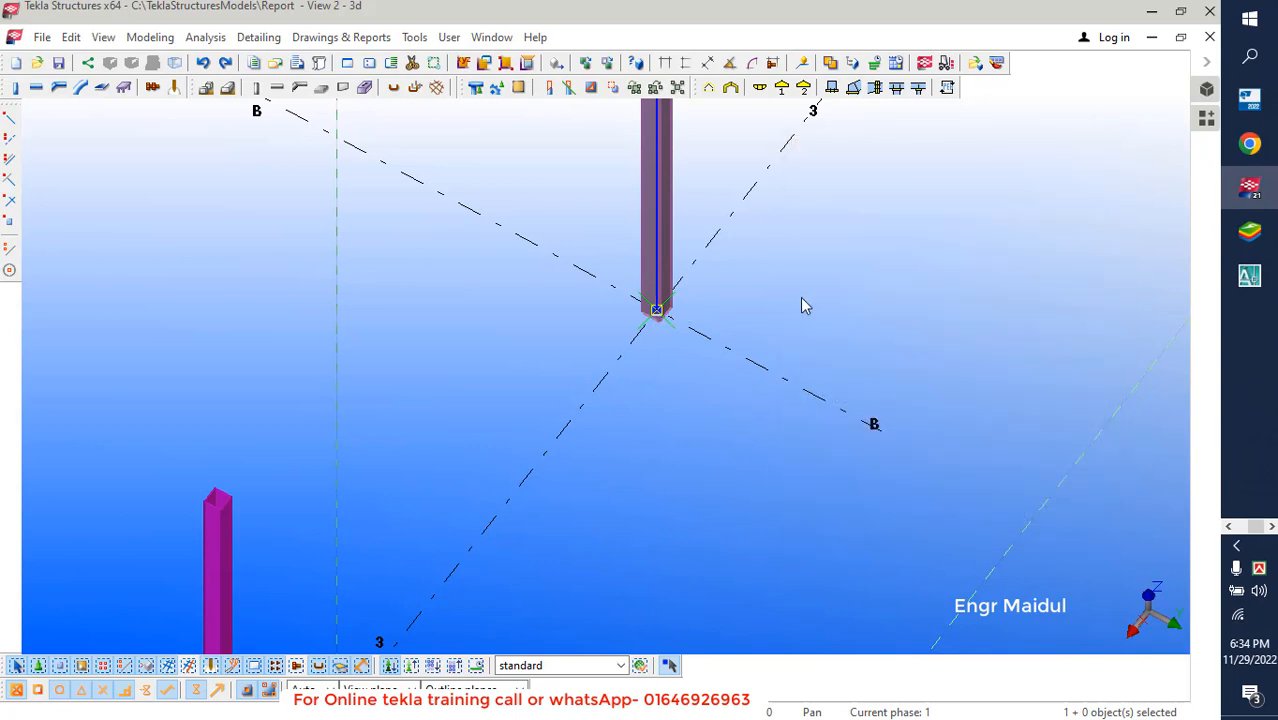
- Set the view rotation point at the base of the column and rotate the 3D view to a lower angle
{"action": "scroll", "coordinate": [656, 318], "scroll_direction": "up", "scroll_amount": 6}
{"action": "scroll", "coordinate": [524, 430], "scroll_direction": "down", "scroll_amount": 4}
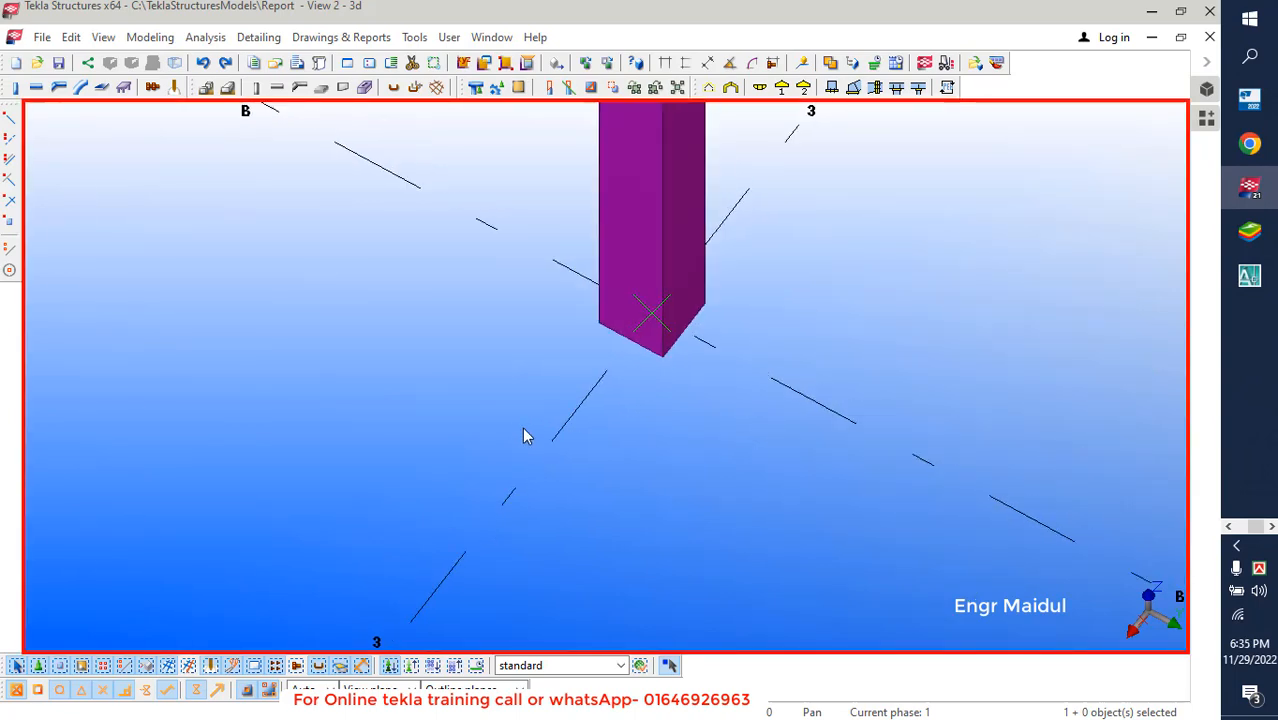
{"action": "key", "text": "v"}
{"action": "left_click", "coordinate": [591, 389]}
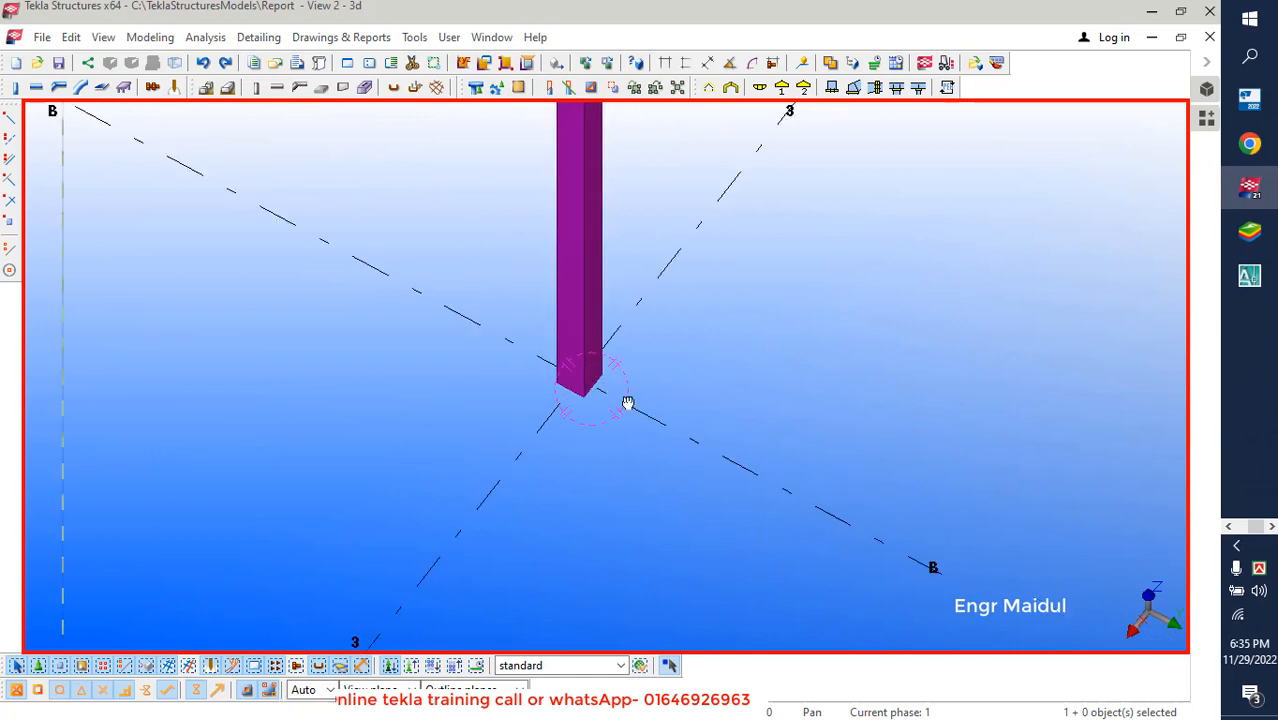
{"action": "middle_click_drag", "start_coordinate": [628, 402], "coordinate": [624, 276], "text": "ctrl"}
- Search the applications and components catalog for 1047 and start the U.S. Base plate (1047) component
{"action": "left_click", "coordinate": [1206, 119]}
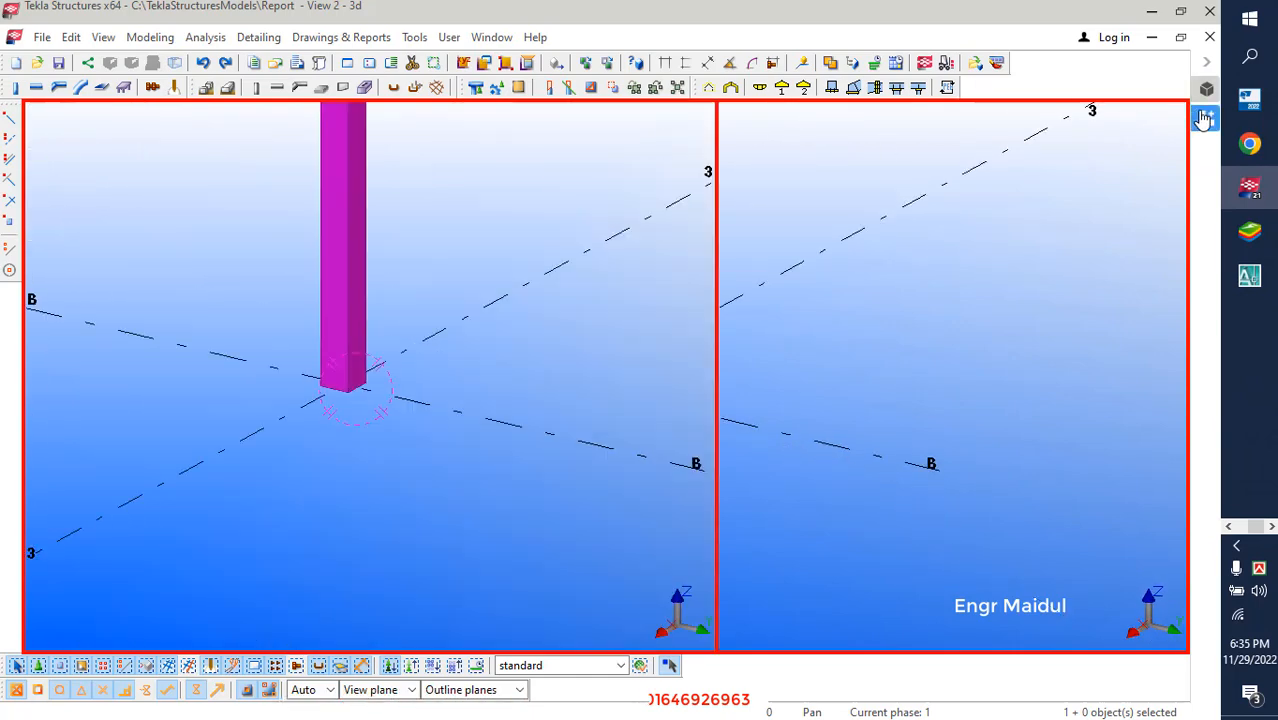
{"action": "left_click", "coordinate": [985, 152]}
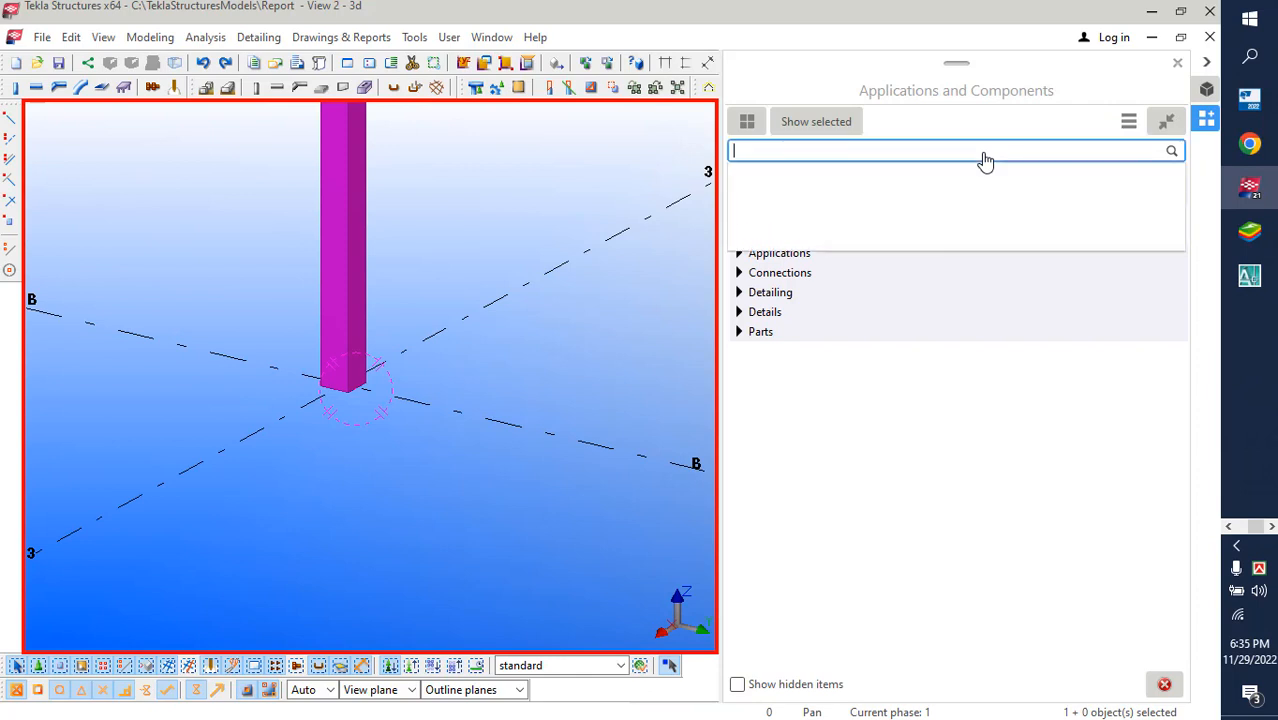
{"action": "type", "text": "1047"}
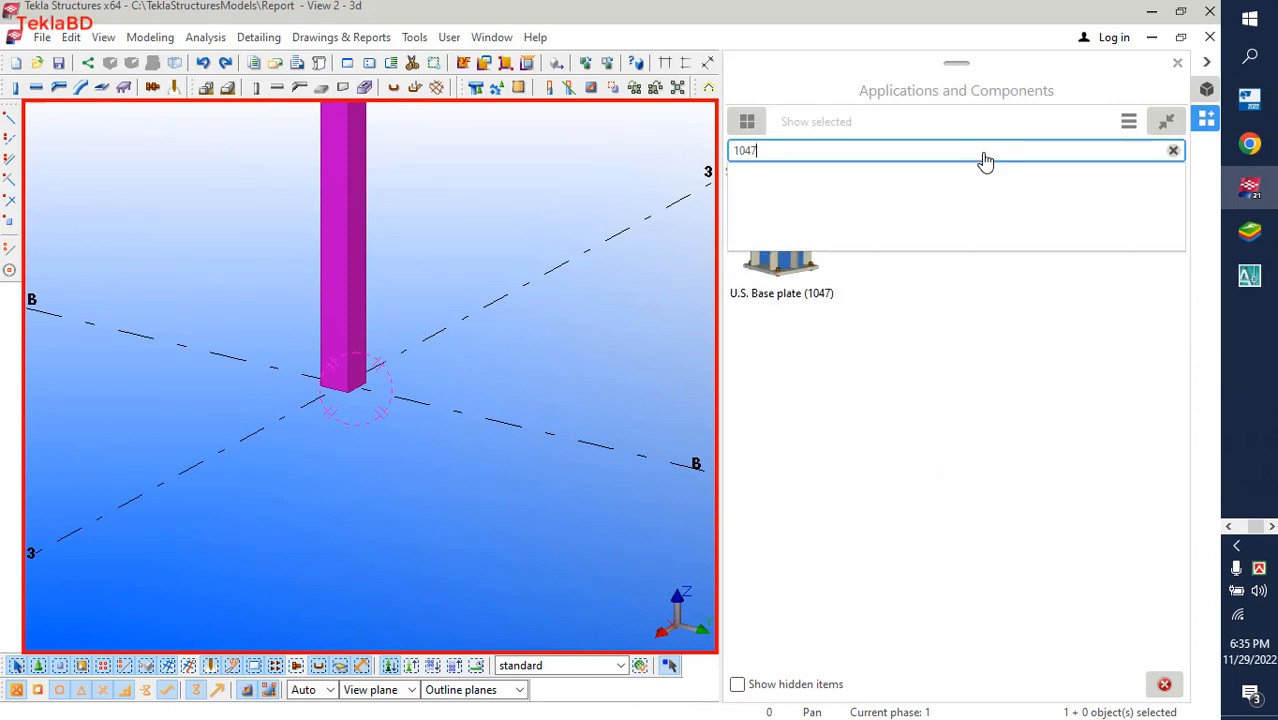
{"action": "left_click", "coordinate": [914, 323]}
{"action": "left_click", "coordinate": [774, 251]}
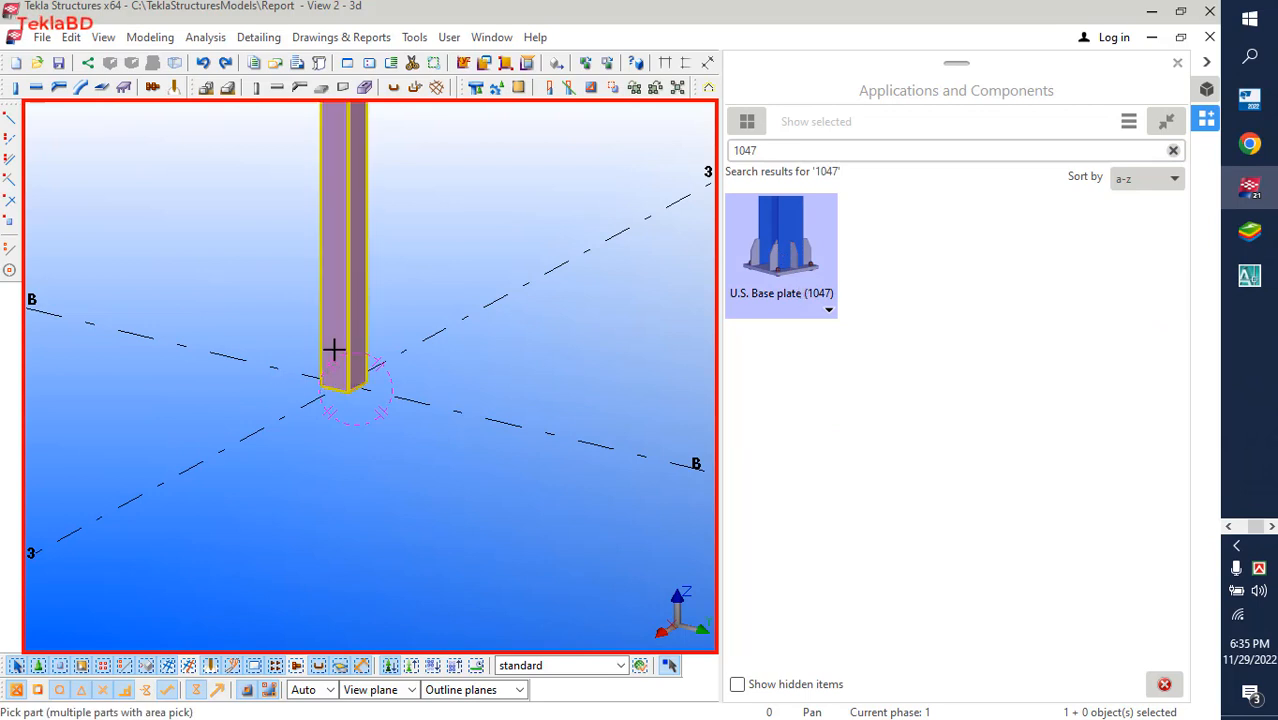
- Add the U.S. Base plate (1047) to the base of the column at grid B-3 and close the component catalog
{"action": "scroll", "coordinate": [322, 378], "scroll_direction": "up", "scroll_amount": 2}
{"action": "scroll", "coordinate": [322, 378], "scroll_direction": "up", "scroll_amount": 2}
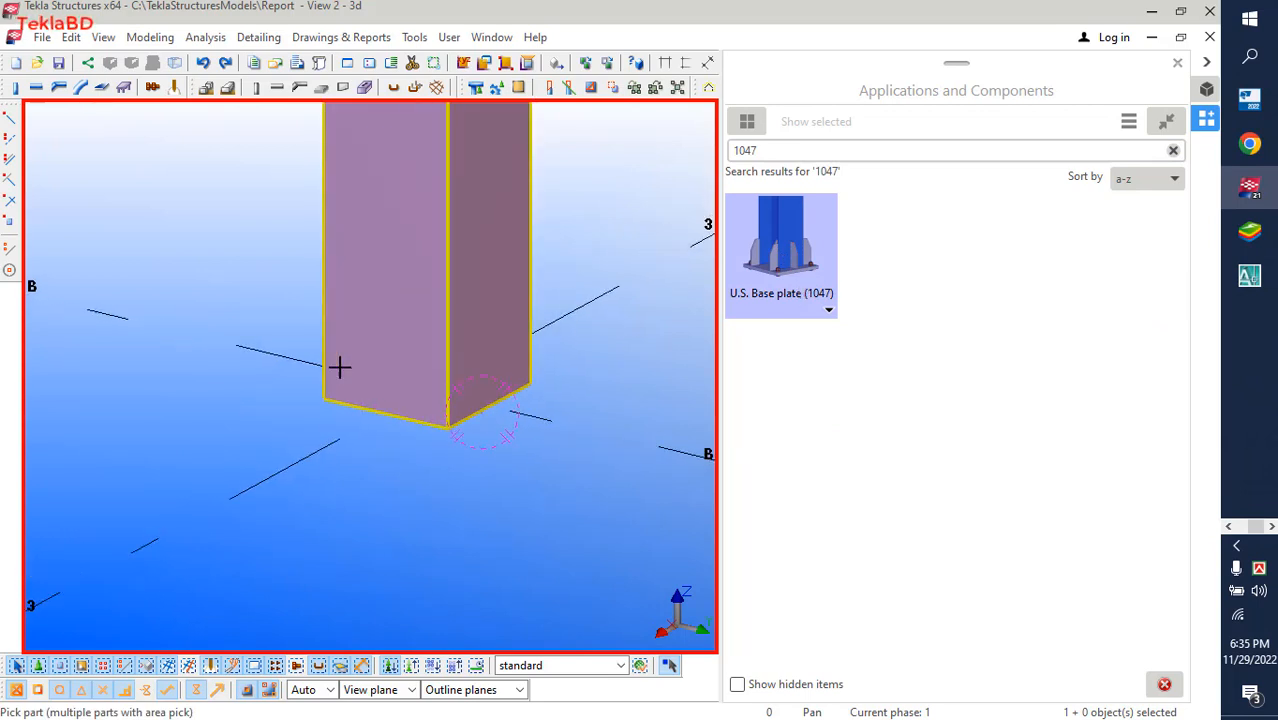
{"action": "left_click", "coordinate": [355, 241]}
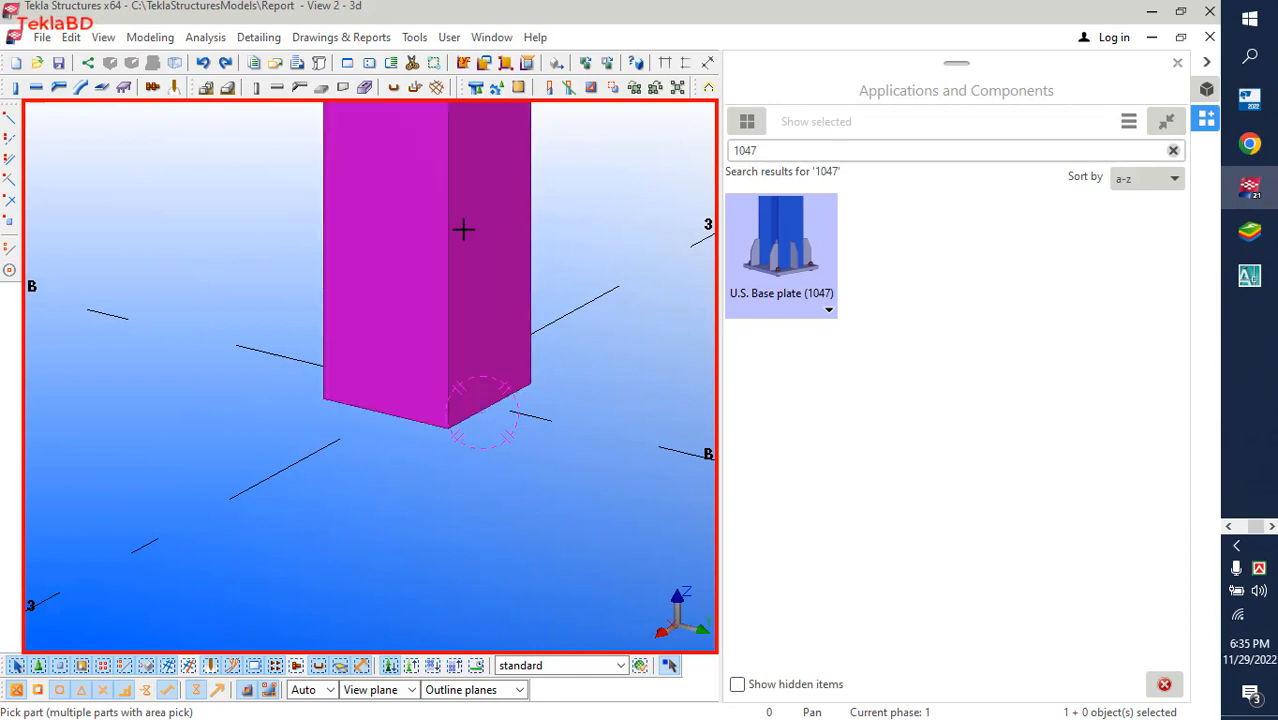
{"action": "left_click", "coordinate": [396, 226]}
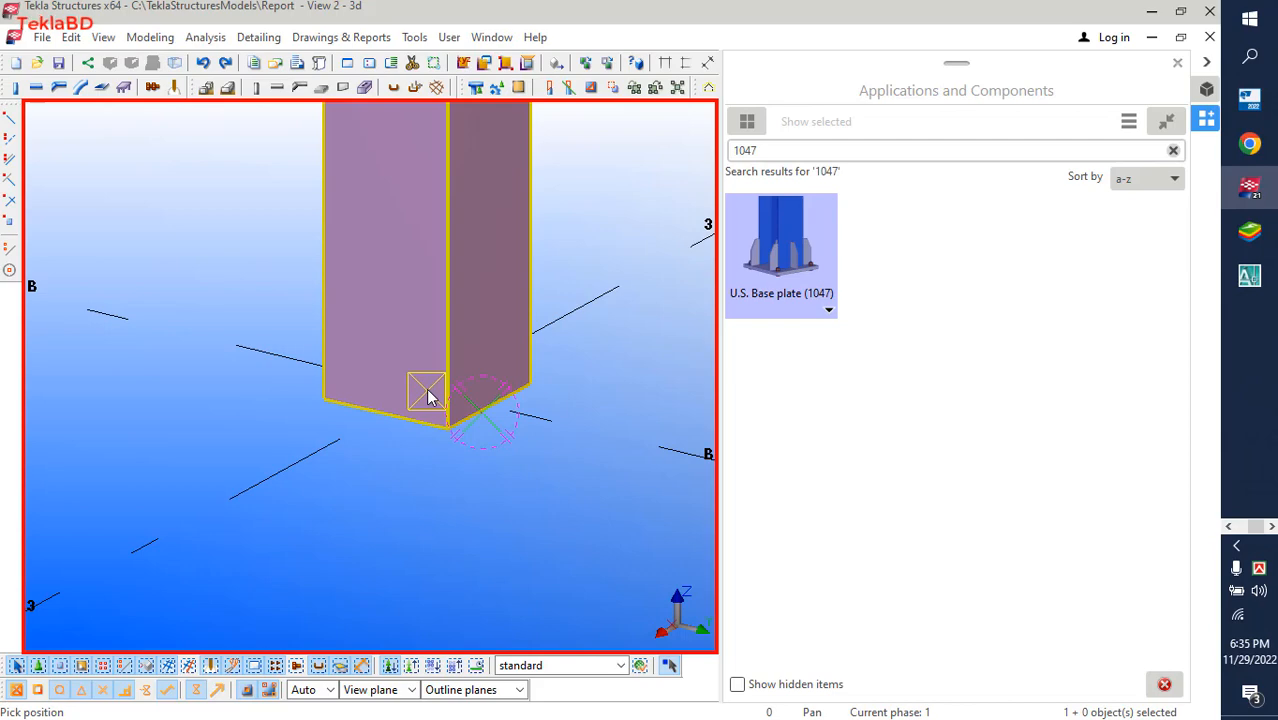
{"action": "left_click", "coordinate": [430, 397]}
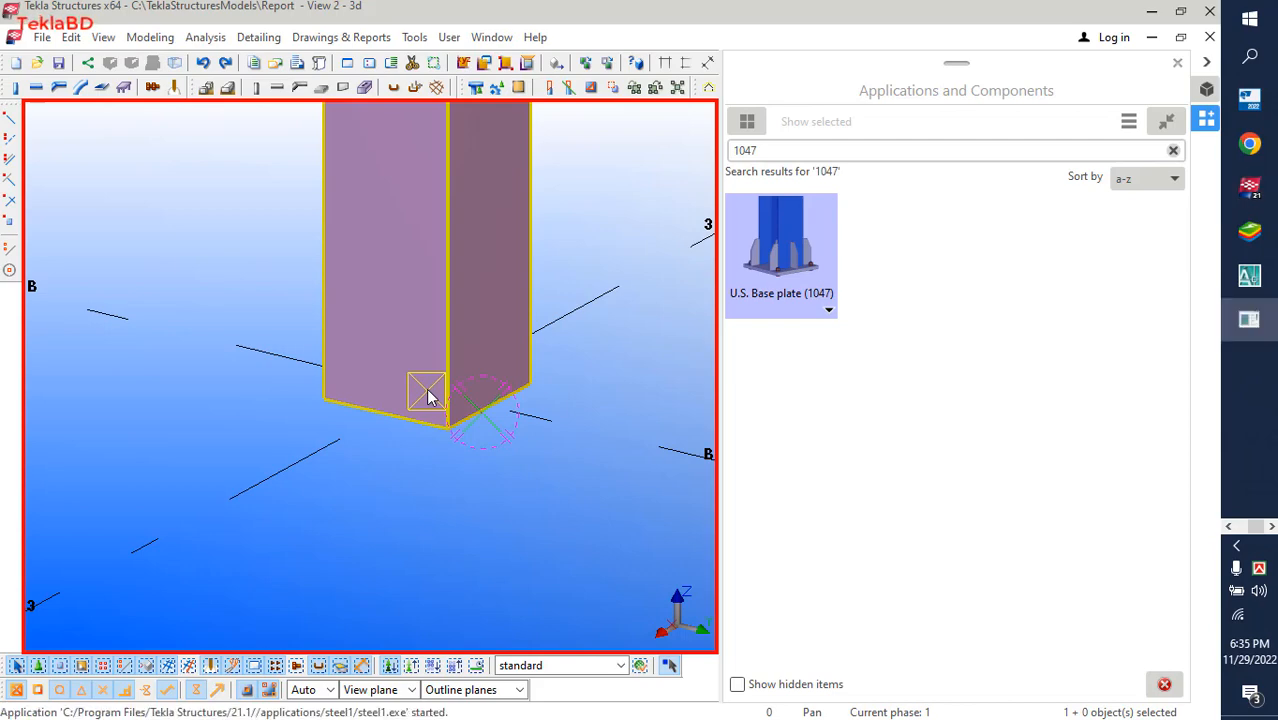
{"action": "right_click", "coordinate": [251, 246]}
{"action": "left_click", "coordinate": [262, 249]}
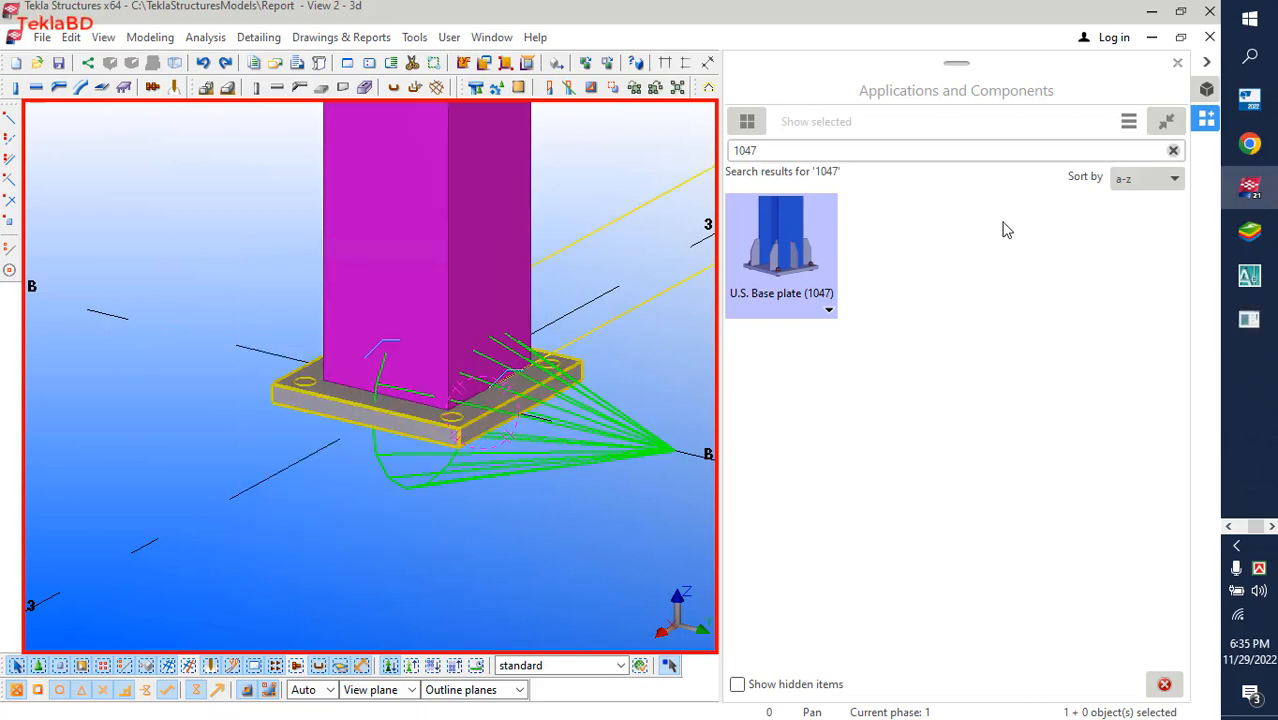
{"action": "left_click", "coordinate": [1177, 64]}
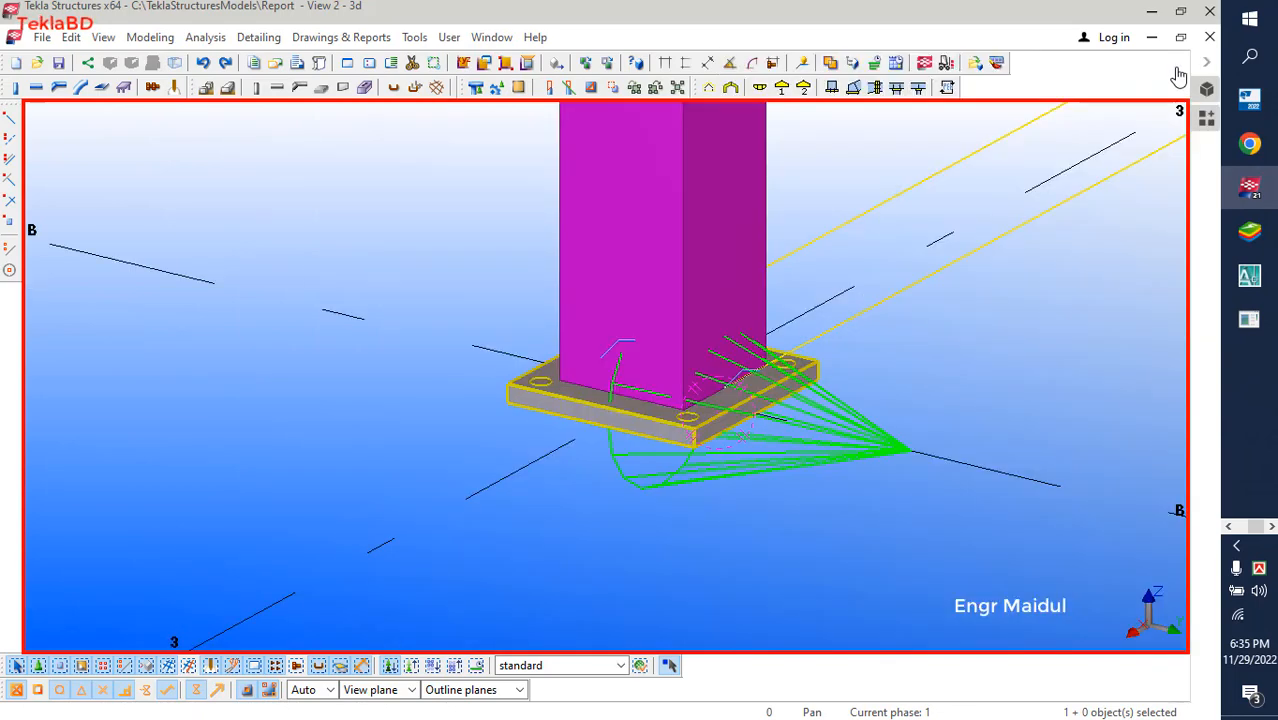
- Open the base plate component's properties and go to the plate thickness setting among its parts
{"action": "scroll", "coordinate": [780, 375], "scroll_direction": "up", "scroll_amount": 2}
{"action": "scroll", "coordinate": [705, 388], "scroll_direction": "down", "scroll_amount": 1}
{"action": "scroll", "coordinate": [703, 388], "scroll_direction": "down", "scroll_amount": 1}
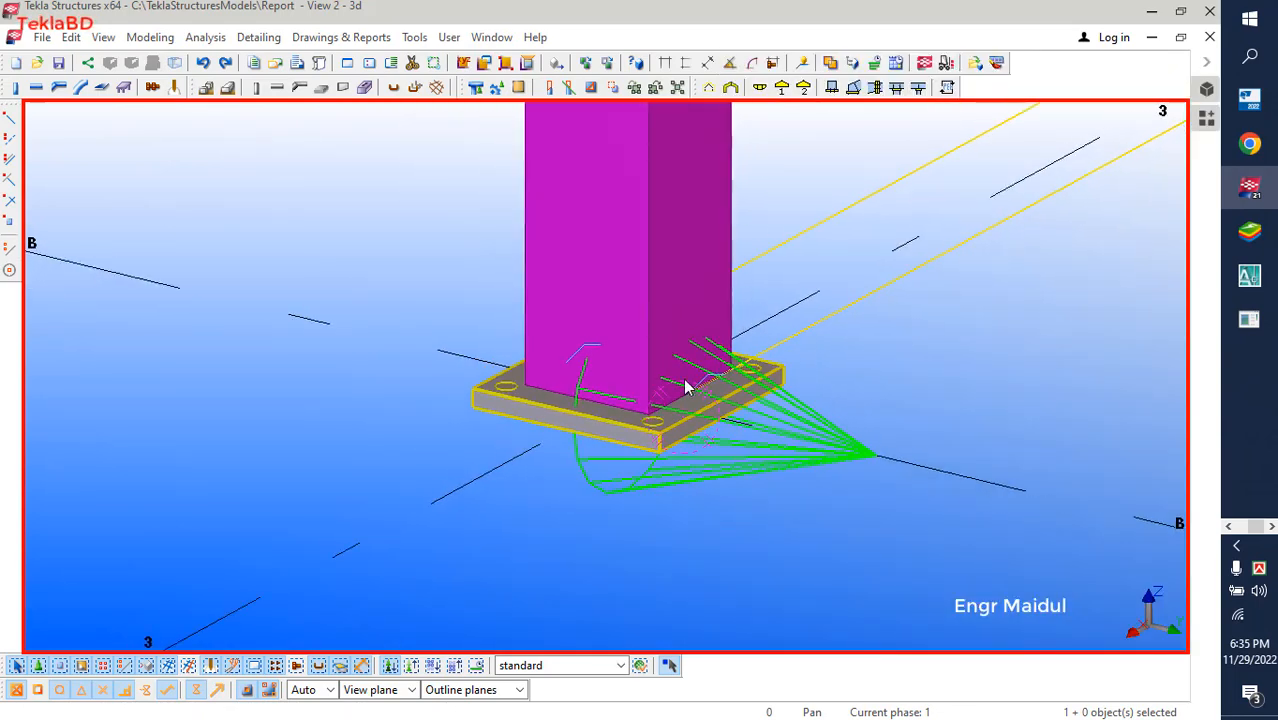
{"action": "double_click", "coordinate": [766, 407]}
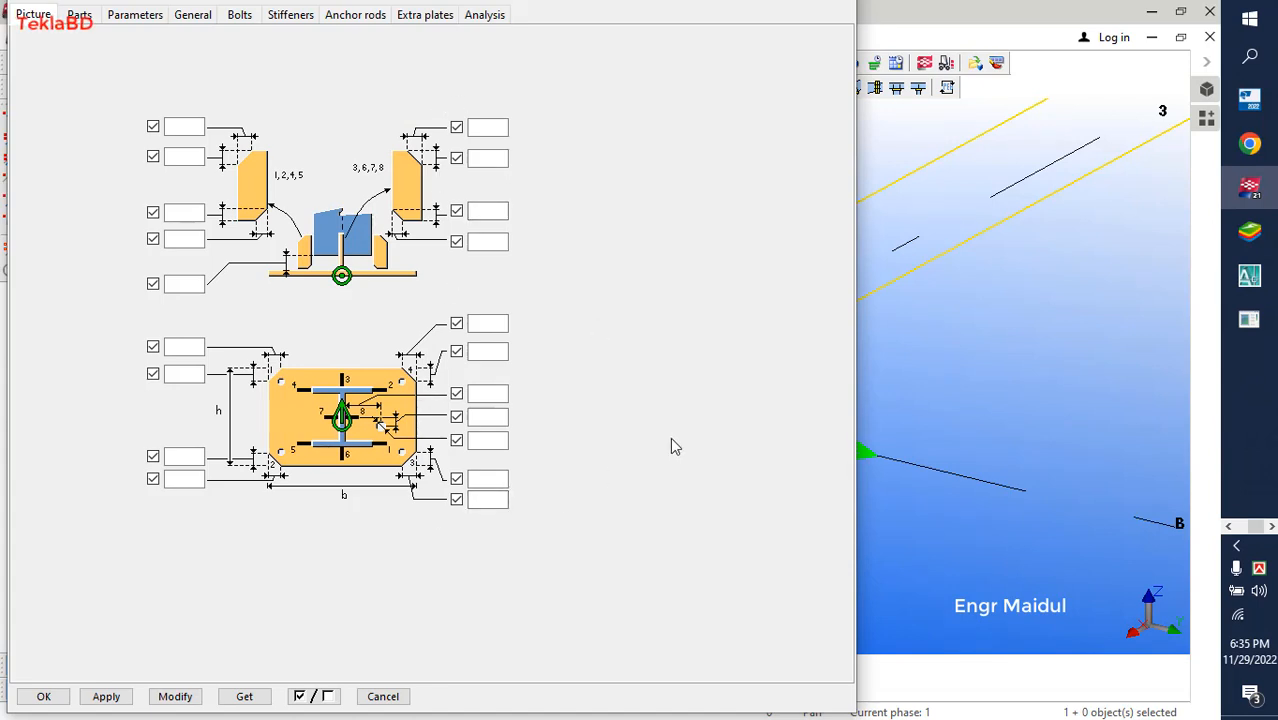
{"action": "left_click", "coordinate": [79, 15]}
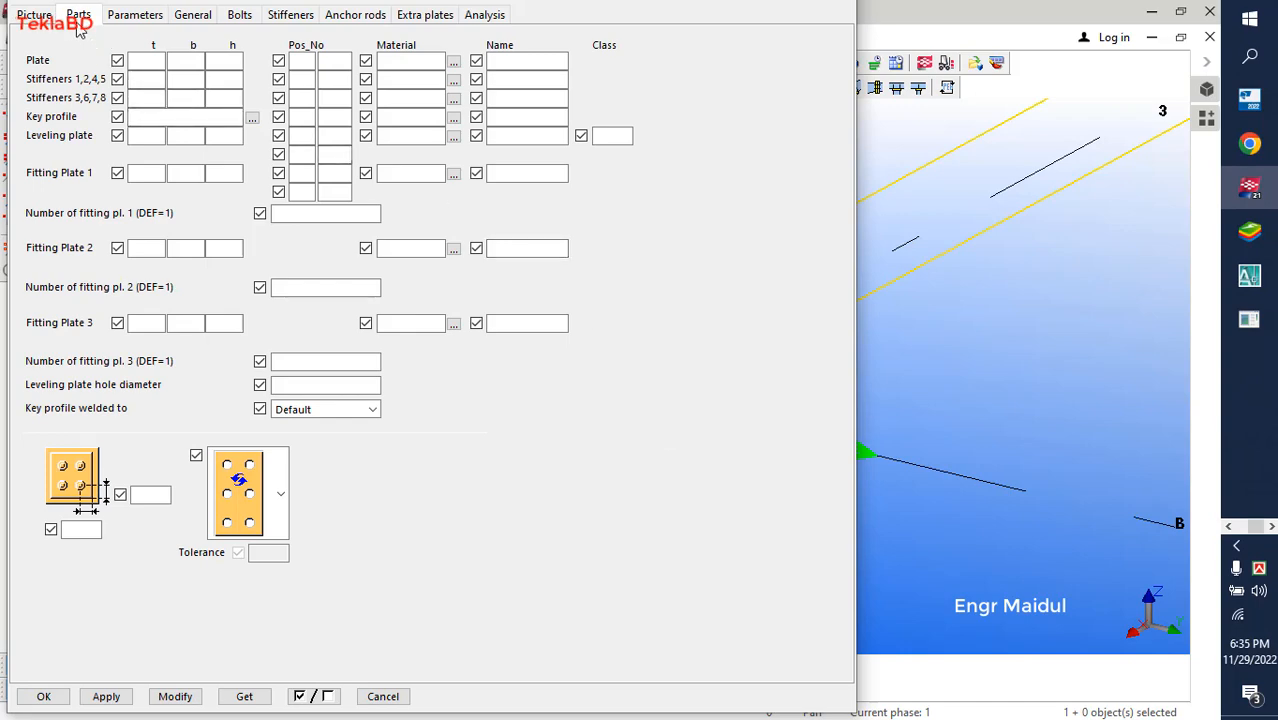
{"action": "left_click", "coordinate": [145, 62]}
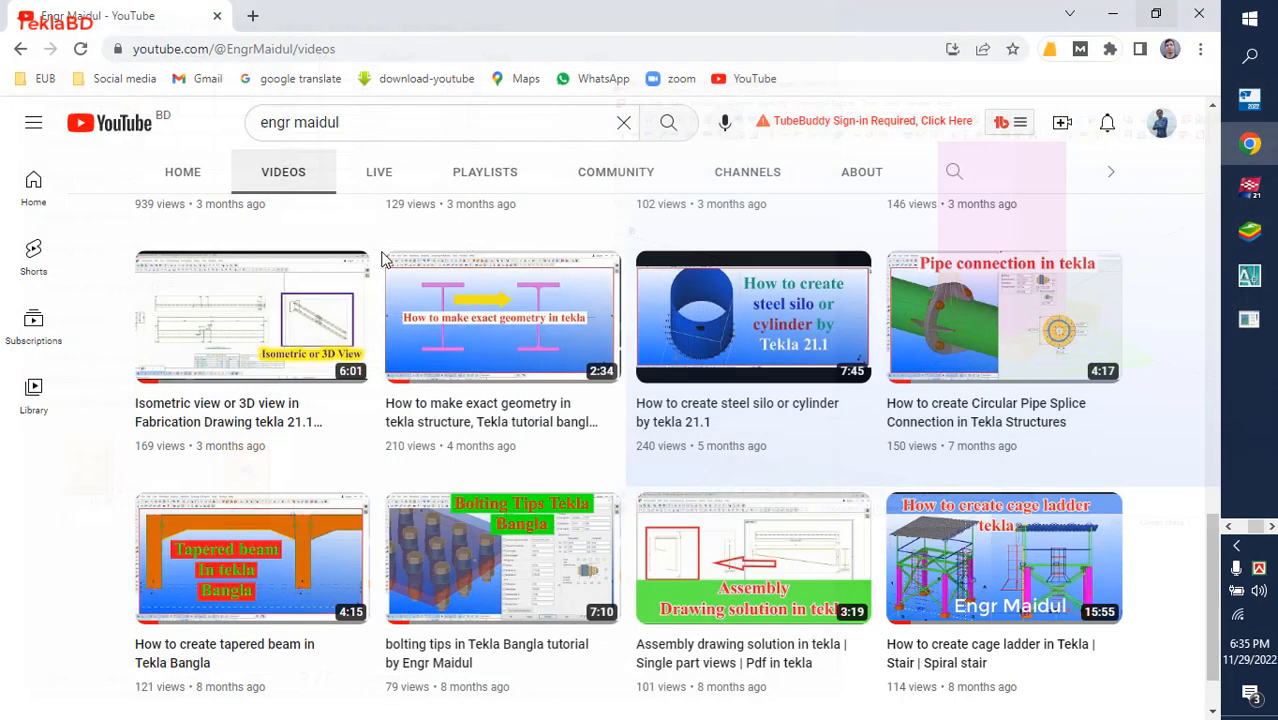
- Launch Screen Controller For Tekla v5 from the desktop and return to the base plate properties in Tekla Structures
{"action": "left_click", "coordinate": [1113, 14]}
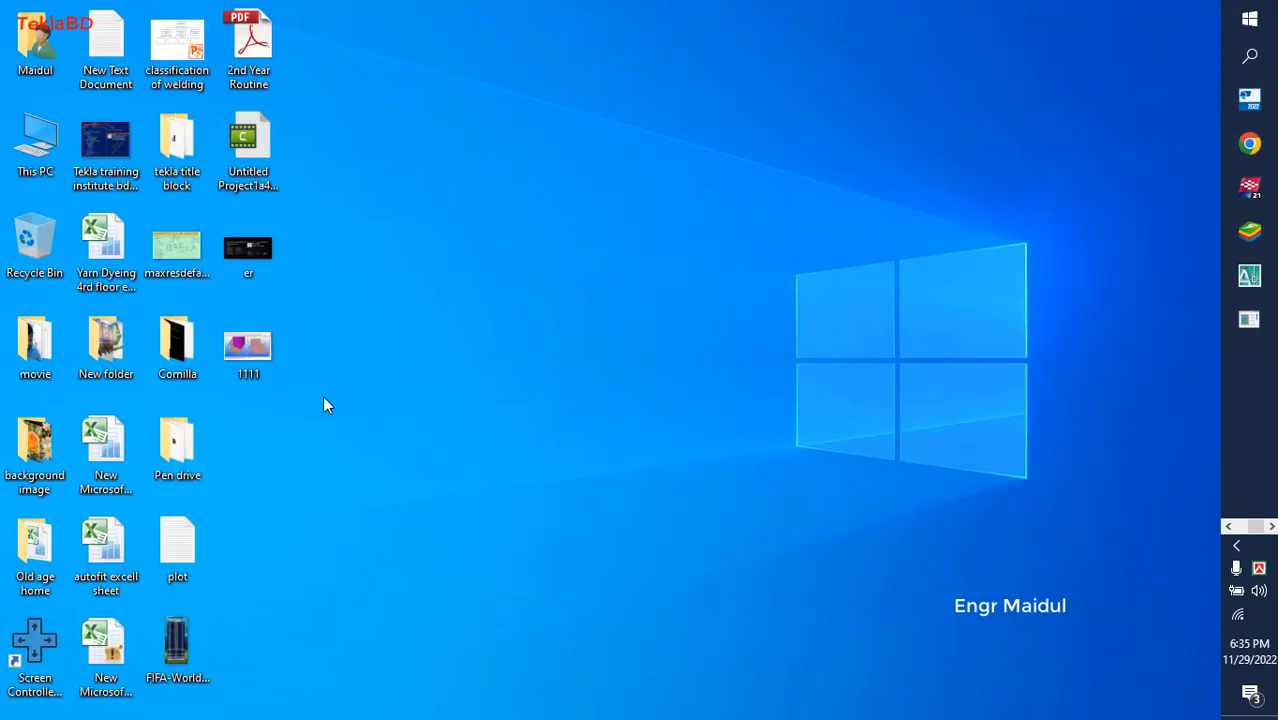
{"action": "double_click", "coordinate": [35, 645]}
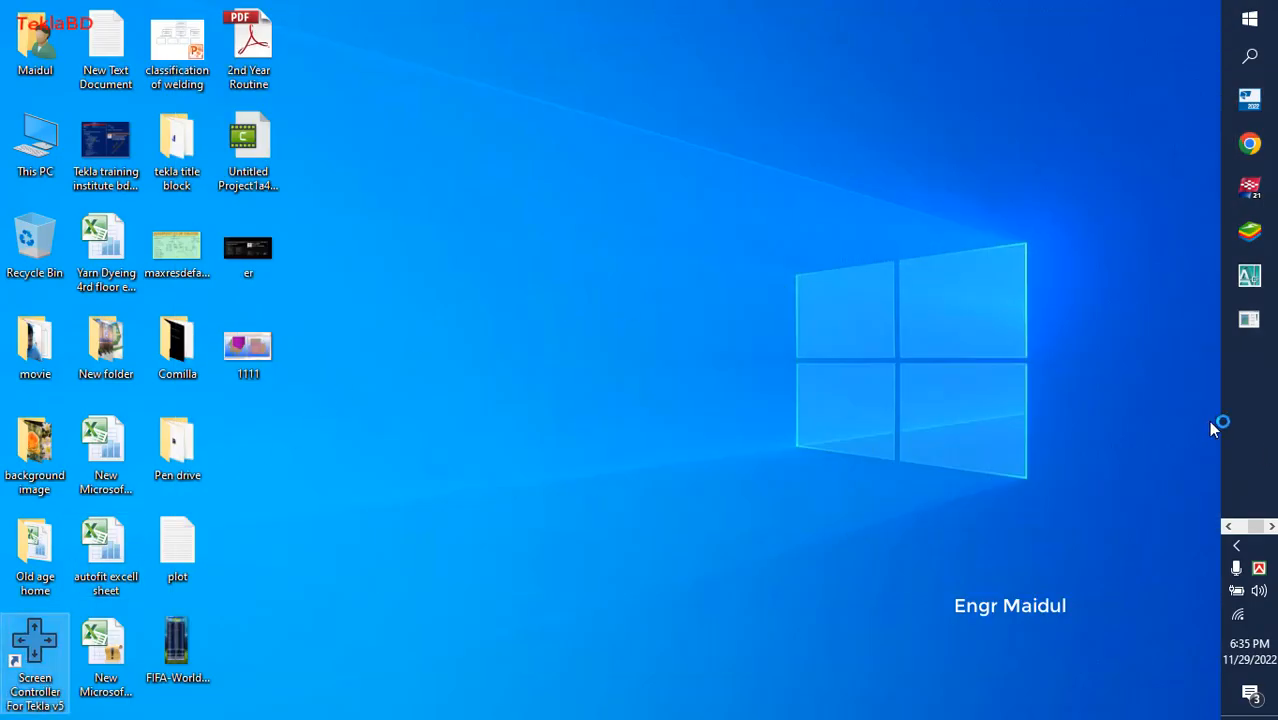
{"action": "left_click", "coordinate": [1250, 187]}
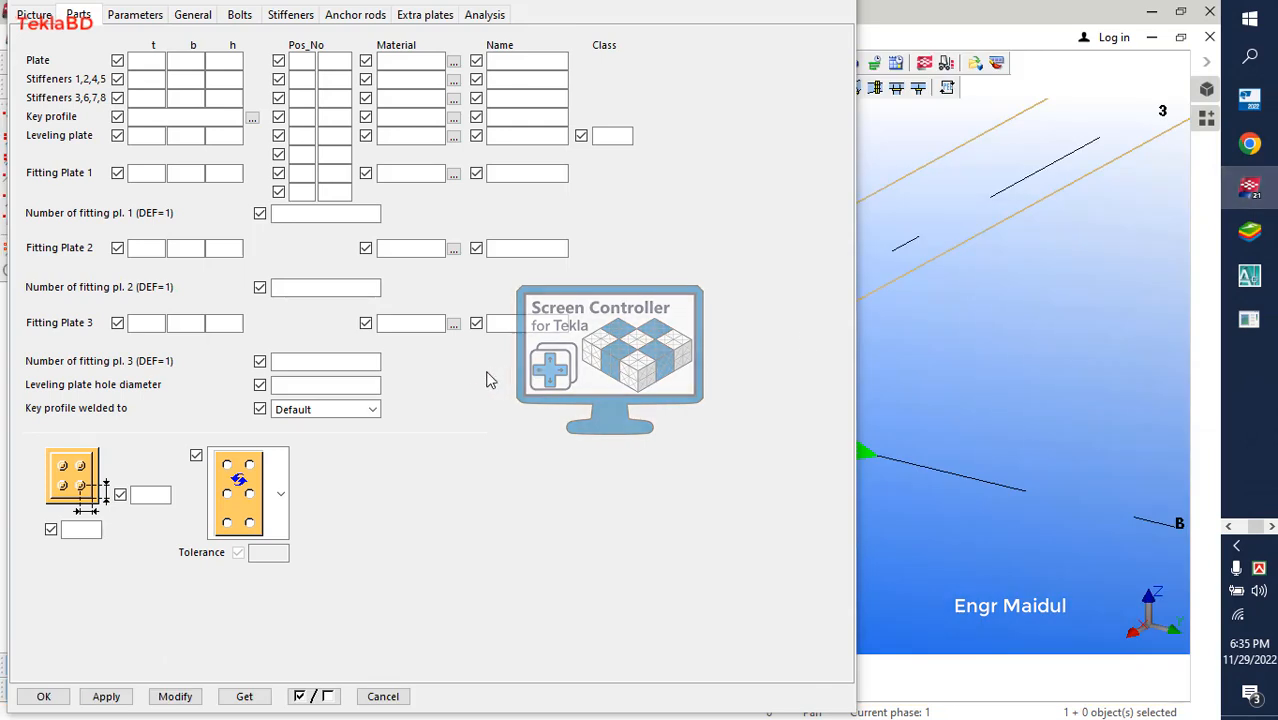
{"action": "scroll", "coordinate": [1036, 365], "scroll_direction": "down", "scroll_amount": 4}
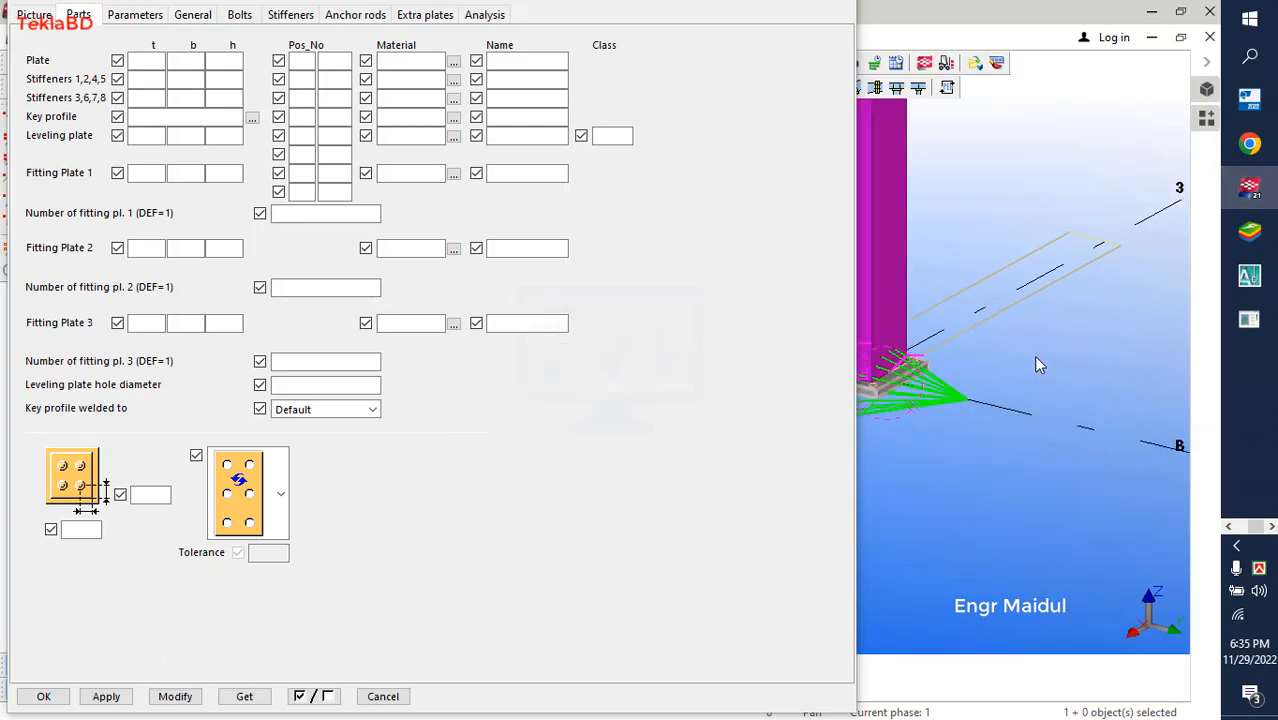
{"action": "scroll", "coordinate": [1036, 363], "scroll_direction": "down", "scroll_amount": 4}
{"action": "scroll", "coordinate": [986, 300], "scroll_direction": "up", "scroll_amount": 5}
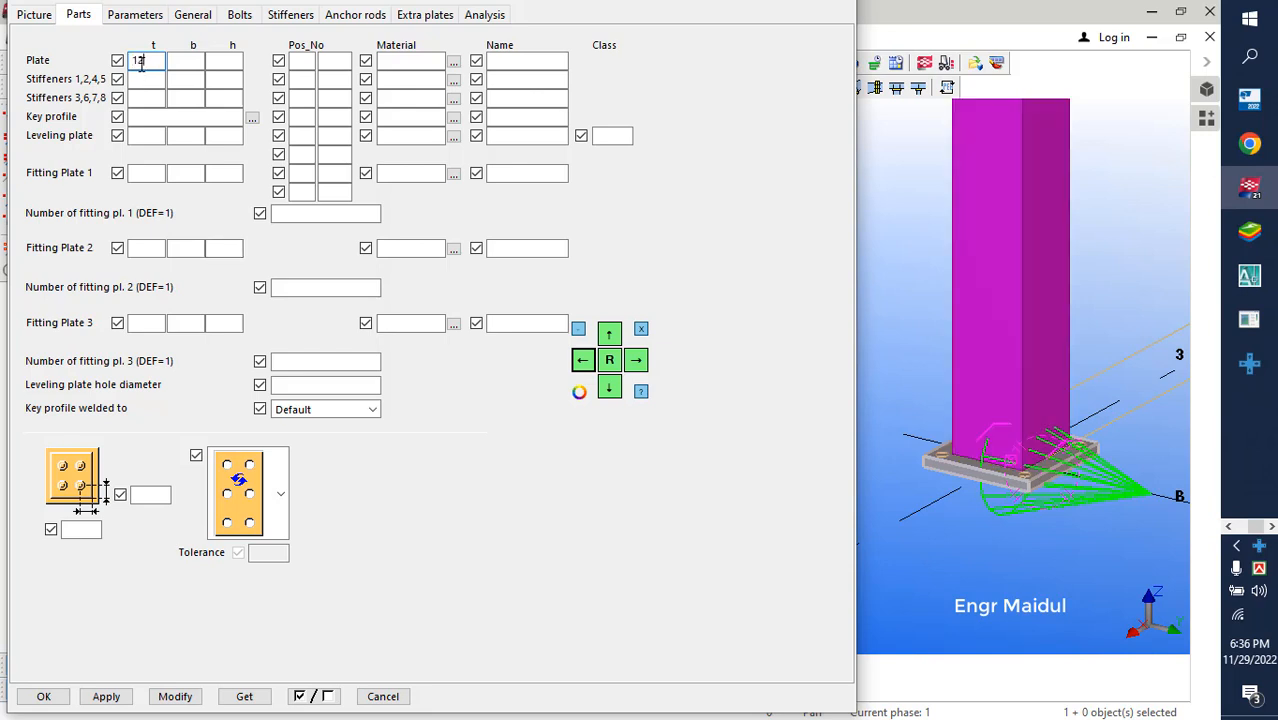
- Set the base plate to 12 mm thickness, 250 mm width and 250 mm height, and apply the change to the model
{"action": "left_click", "coordinate": [180, 62]}
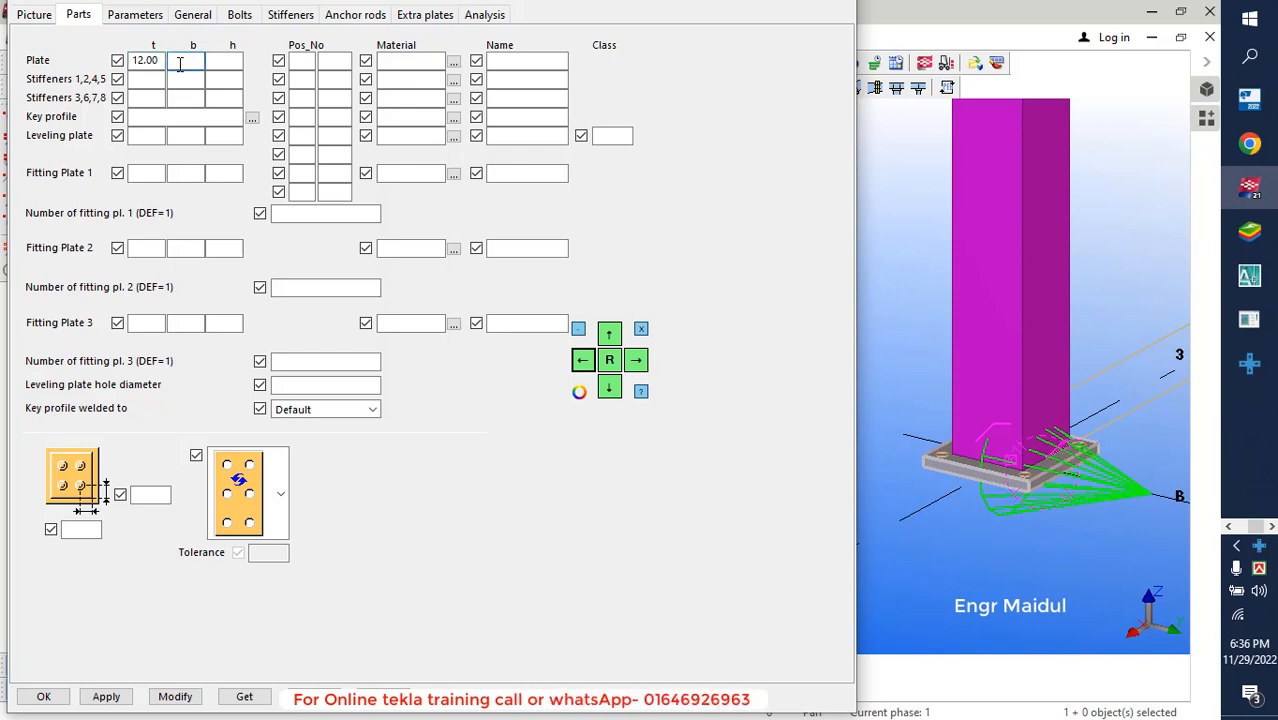
{"action": "left_click", "coordinate": [232, 62]}
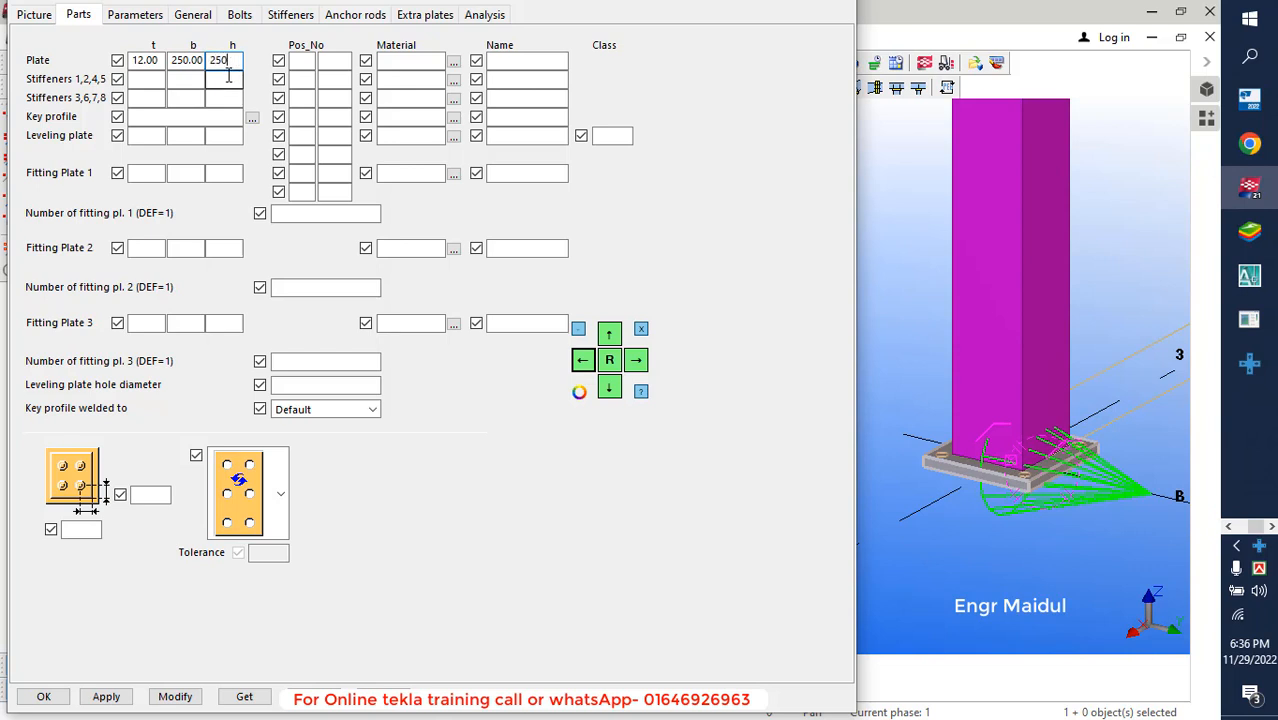
{"action": "left_click", "coordinate": [175, 697]}
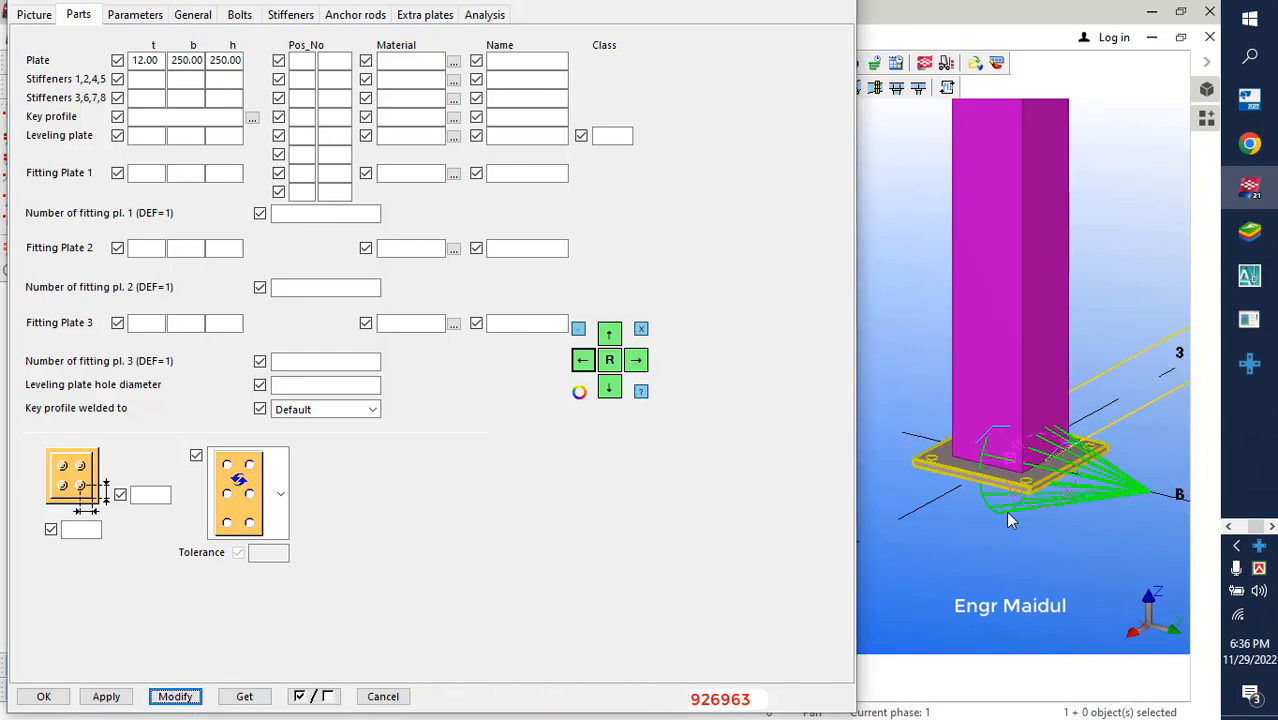
- Set the bolt size of the base plate component to 16
{"action": "left_click", "coordinate": [140, 15]}
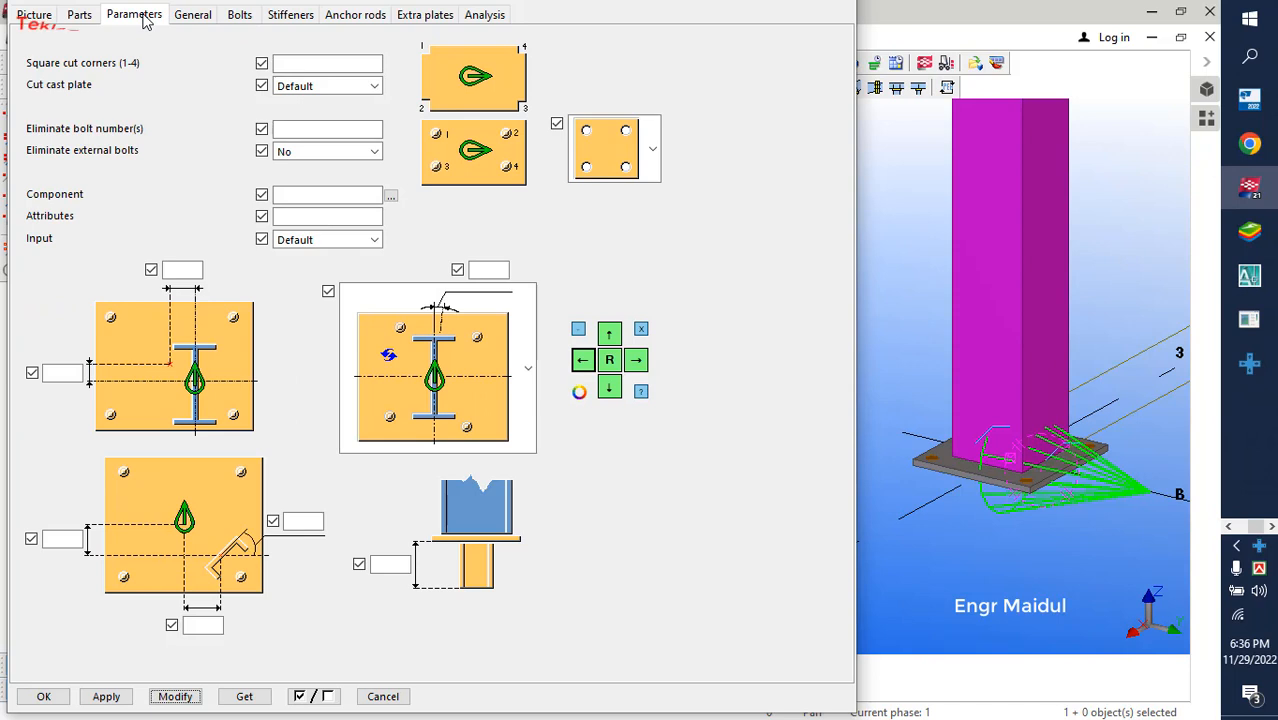
{"action": "left_click", "coordinate": [192, 15]}
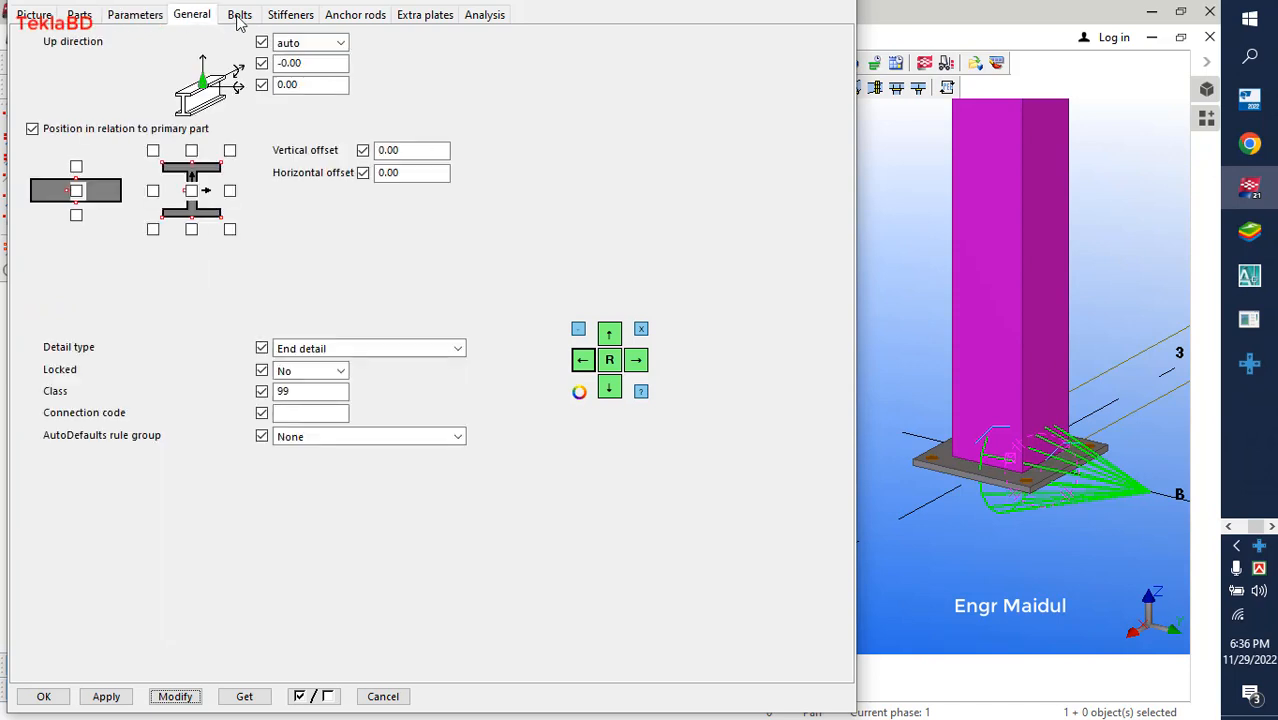
{"action": "left_click", "coordinate": [239, 15]}
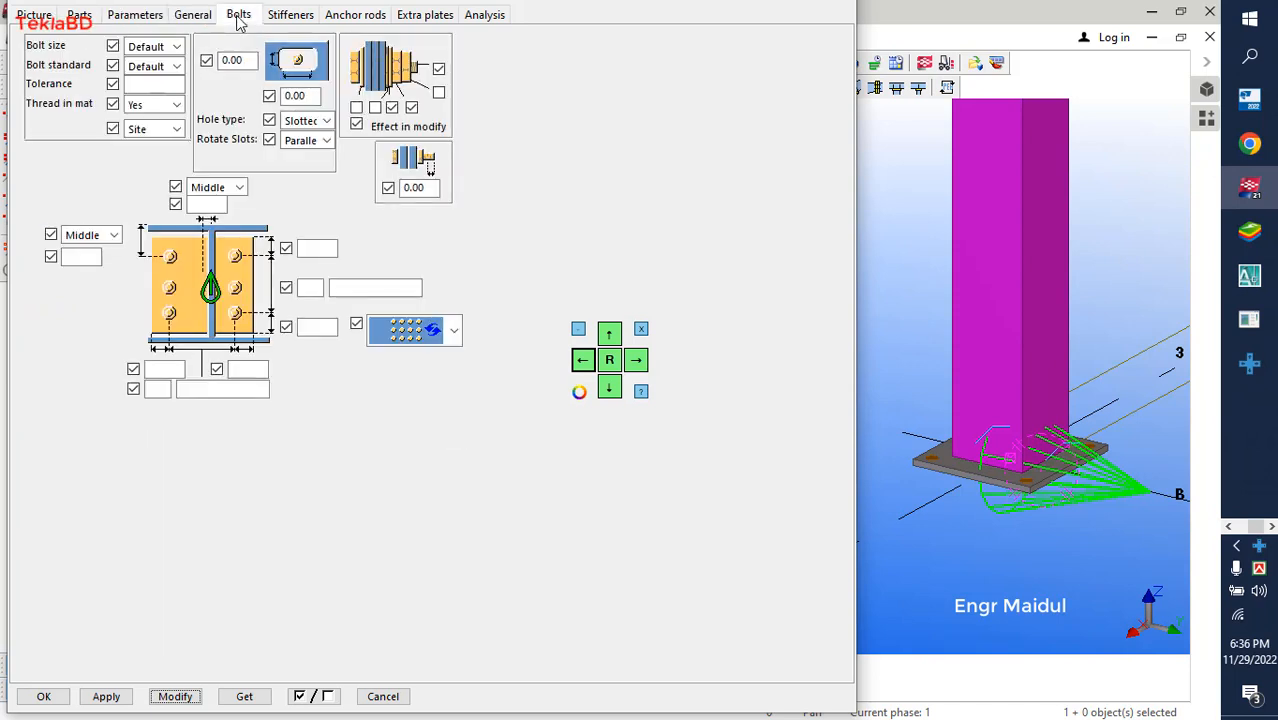
{"action": "left_click", "coordinate": [147, 47]}
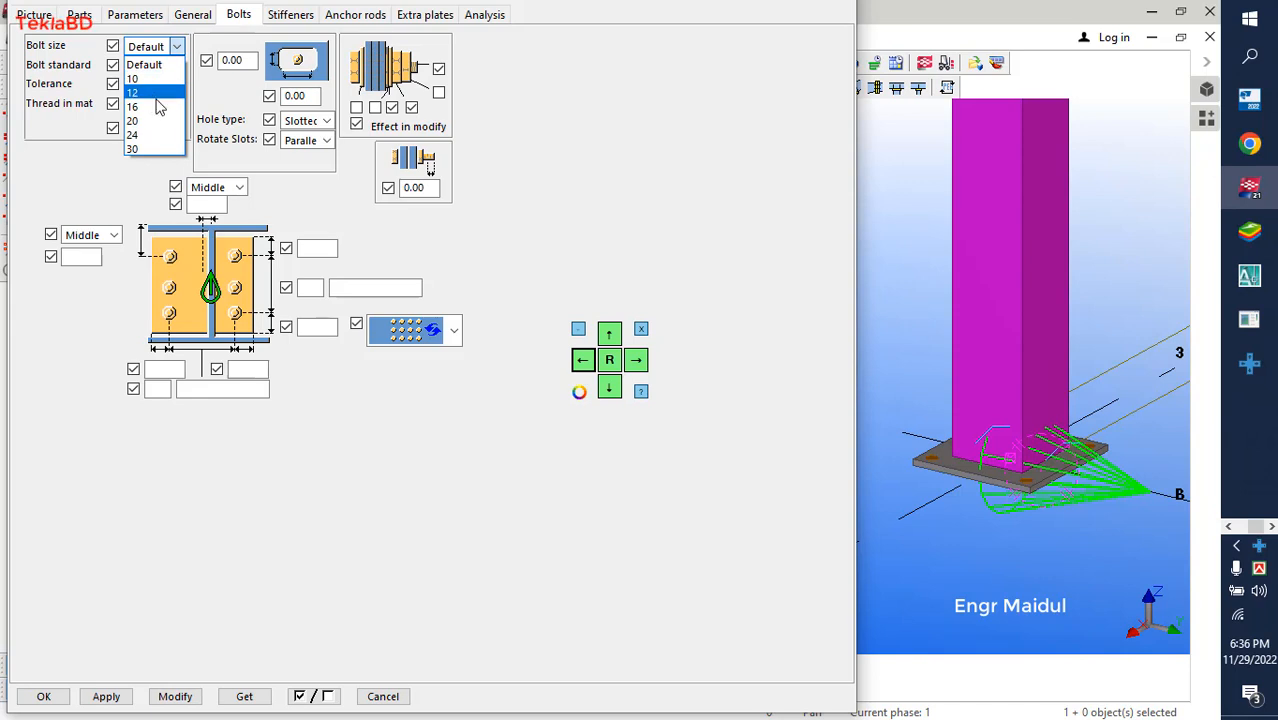
{"action": "left_click", "coordinate": [551, 163]}
{"action": "left_click", "coordinate": [181, 47]}
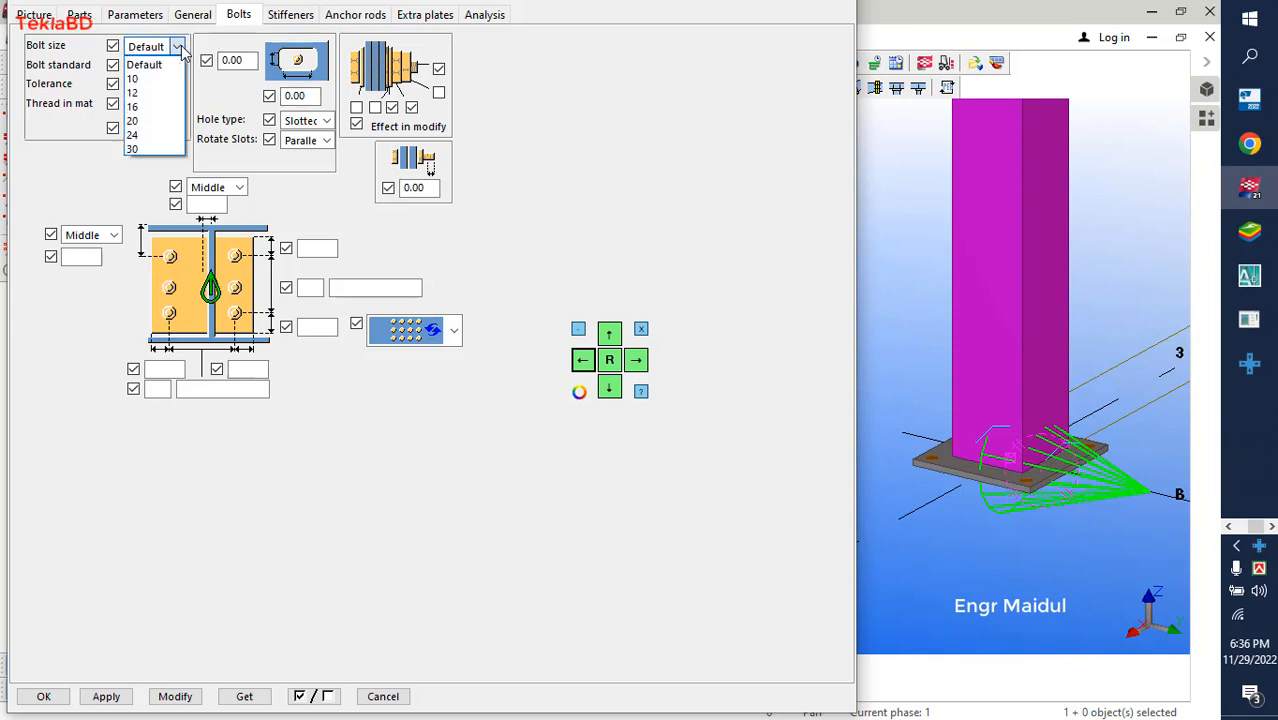
{"action": "left_click", "coordinate": [148, 107]}
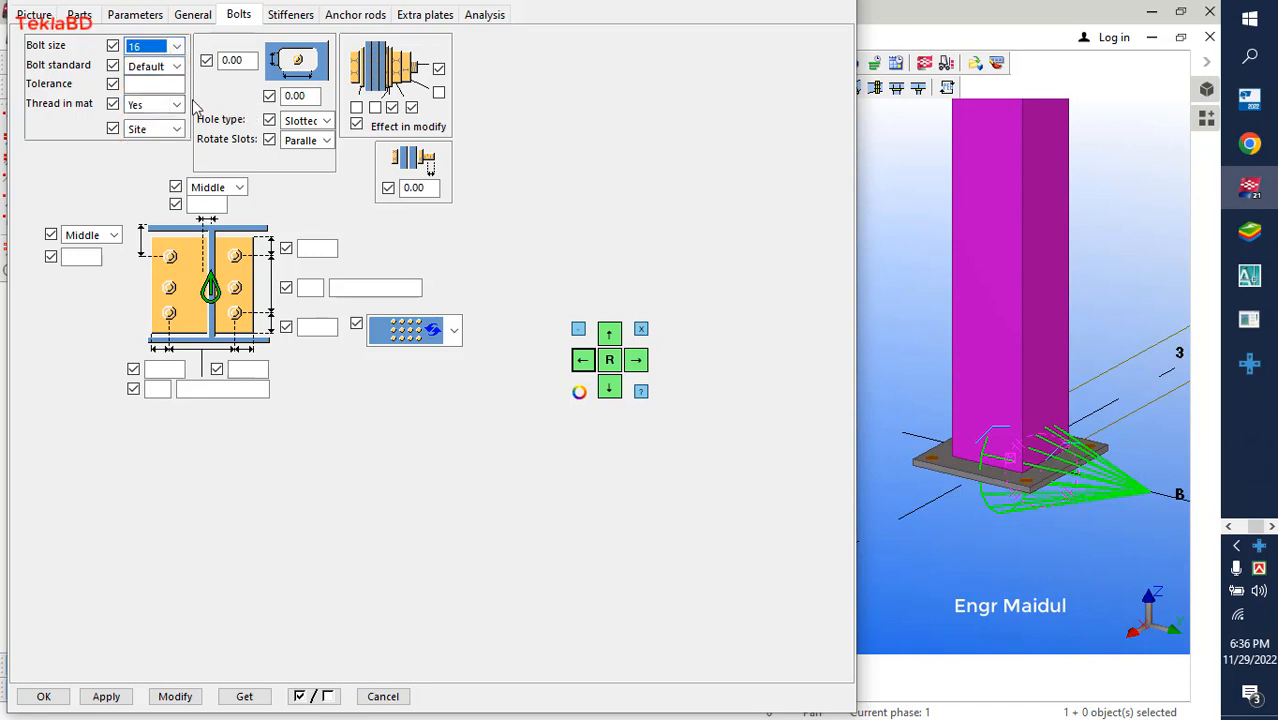
- Keep the bolt standard at Default and set the base plate's bolt hole type to Oversized
{"action": "left_click", "coordinate": [172, 66]}
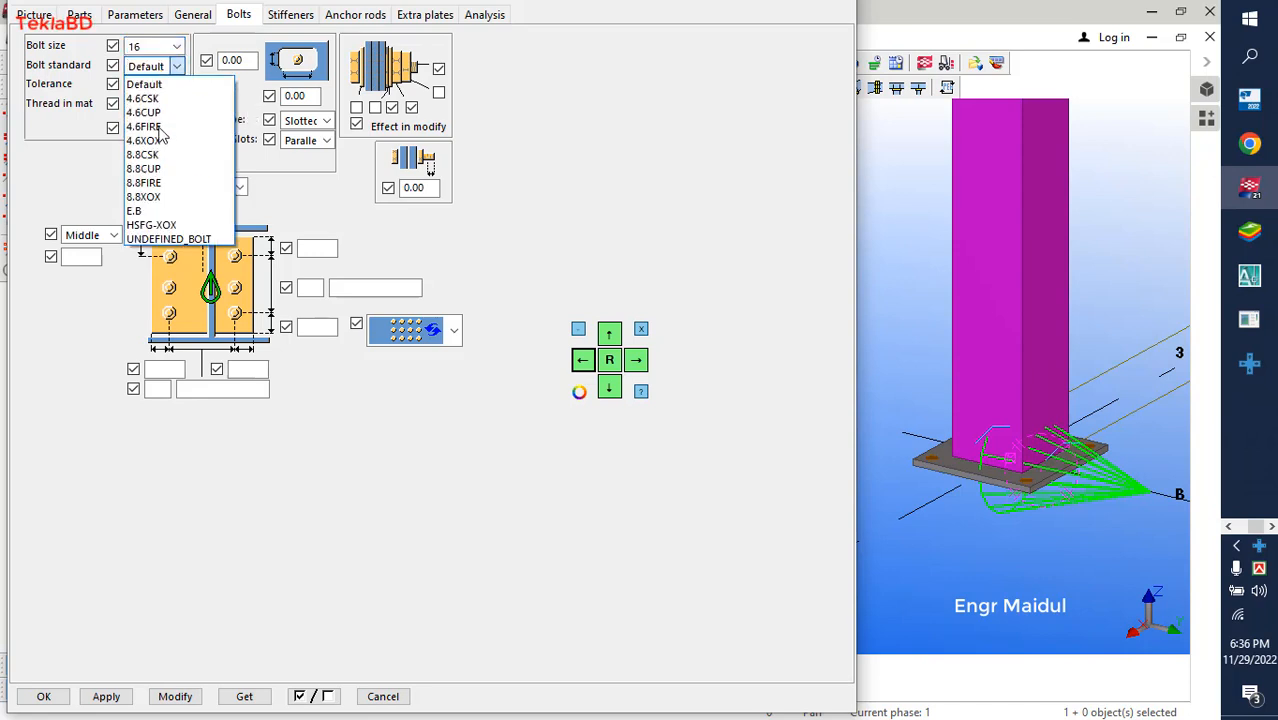
{"action": "left_click", "coordinate": [85, 170]}
{"action": "left_click", "coordinate": [312, 121]}
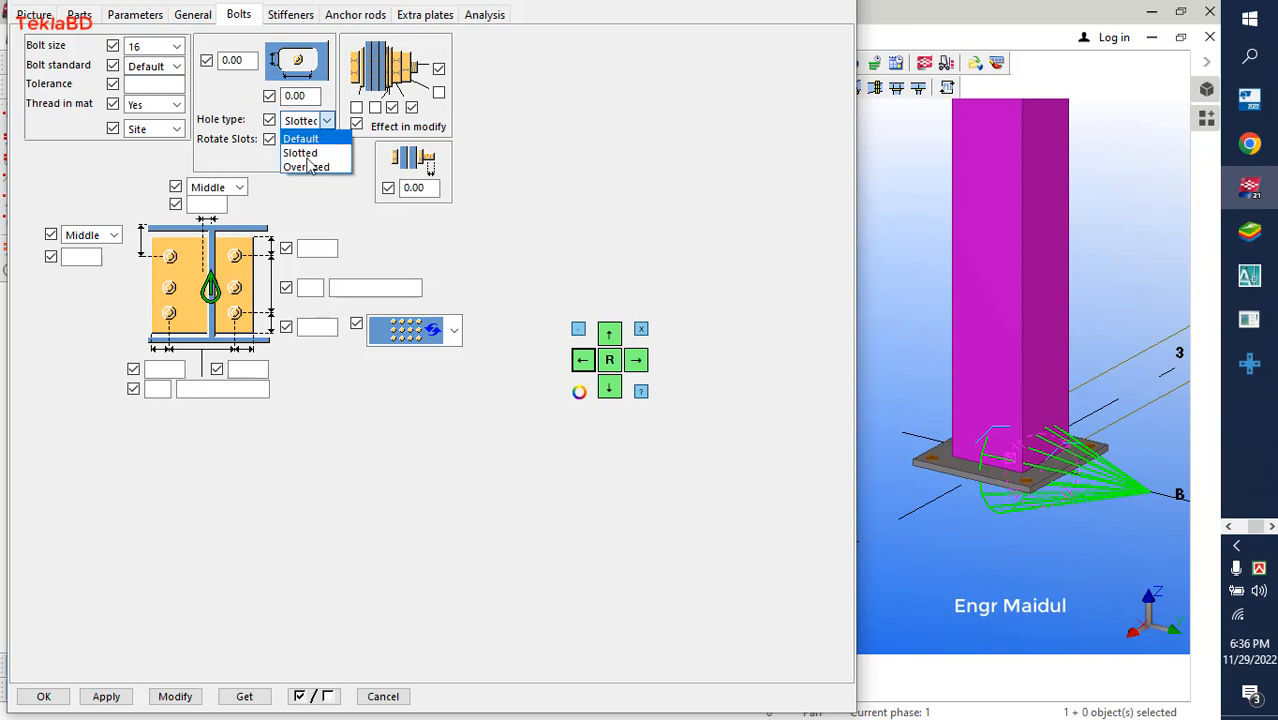
{"action": "left_click", "coordinate": [310, 166]}
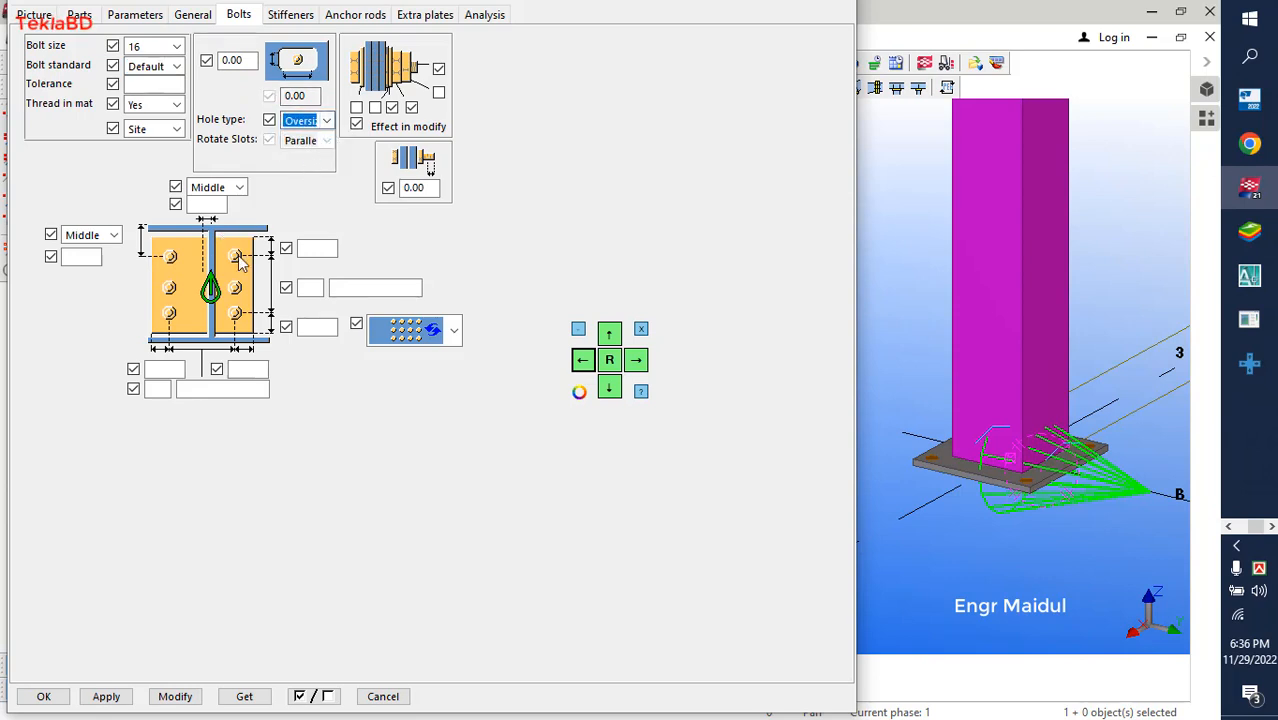
- Set three bolts in each direction on the base plate and apply the bolt layout to the model
{"action": "left_click", "coordinate": [309, 288]}
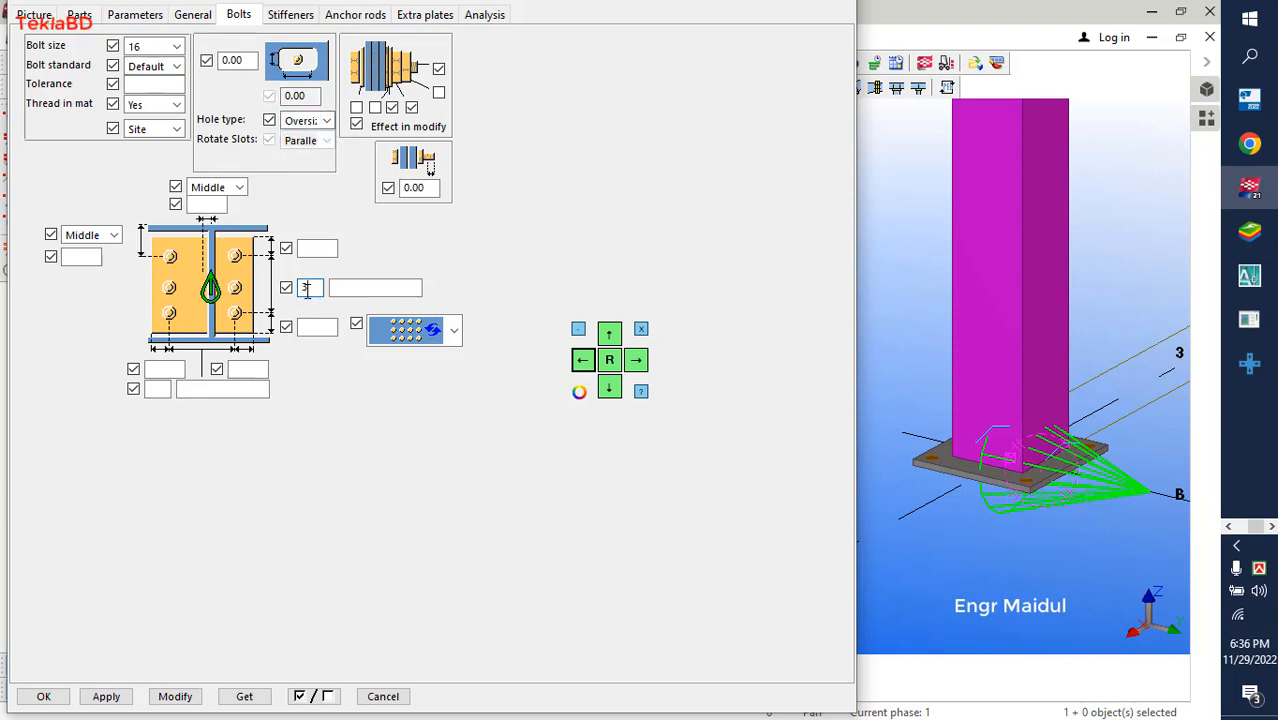
{"action": "left_click", "coordinate": [168, 390]}
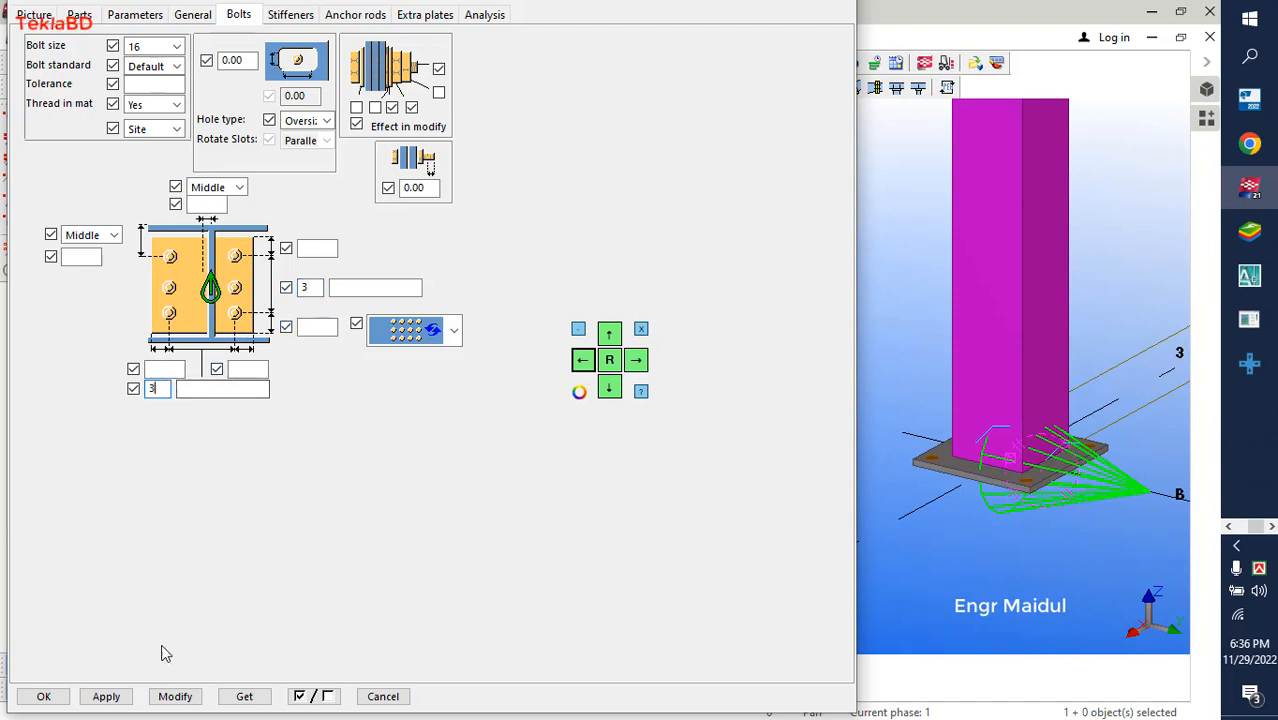
{"action": "left_click", "coordinate": [175, 696]}
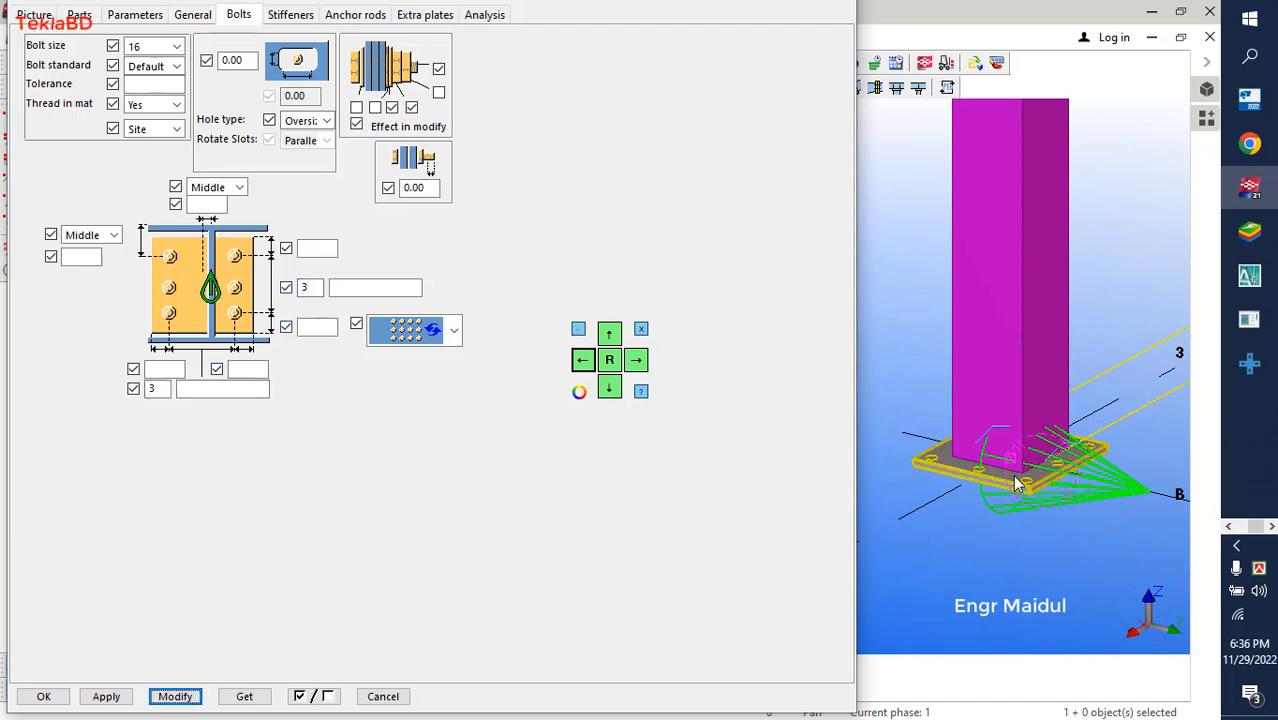
{"action": "scroll", "coordinate": [980, 485], "scroll_direction": "up", "scroll_amount": 3}
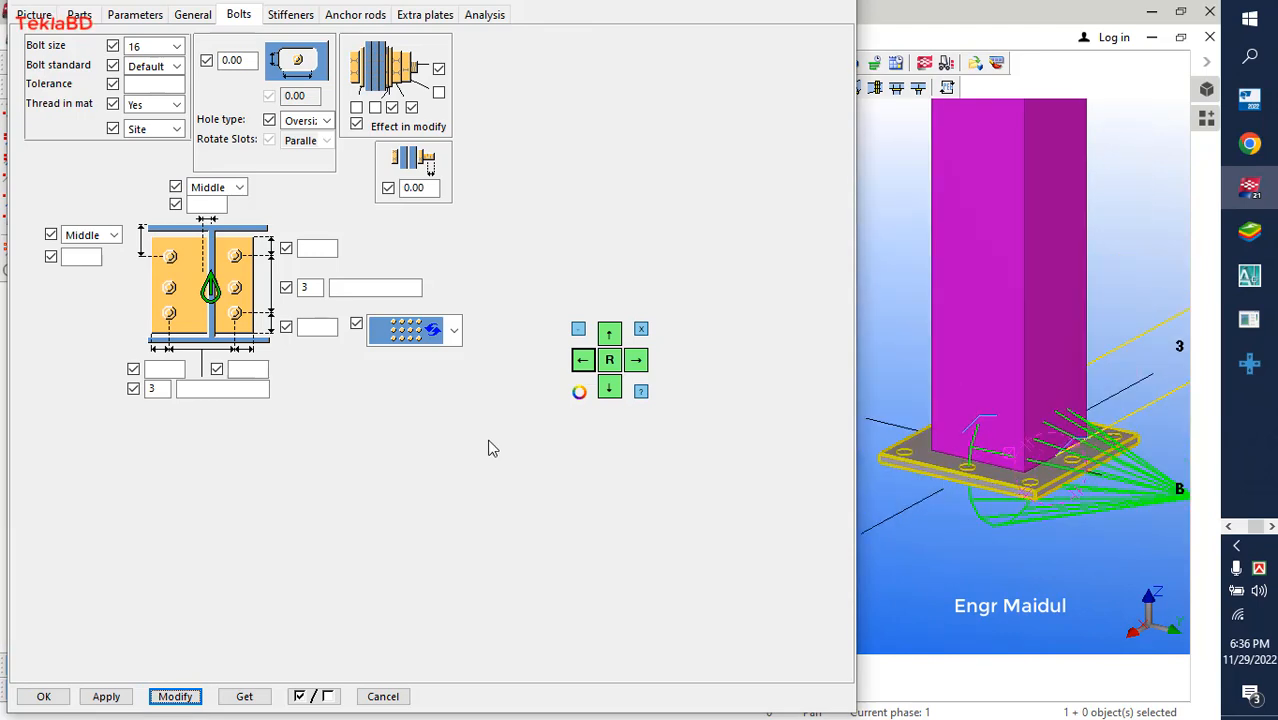
- Close the base plate component settings and tile the 3D and plan views vertically
{"action": "scroll", "coordinate": [1013, 424], "scroll_direction": "down", "scroll_amount": 3}
{"action": "scroll", "coordinate": [1013, 424], "scroll_direction": "down", "scroll_amount": 2}
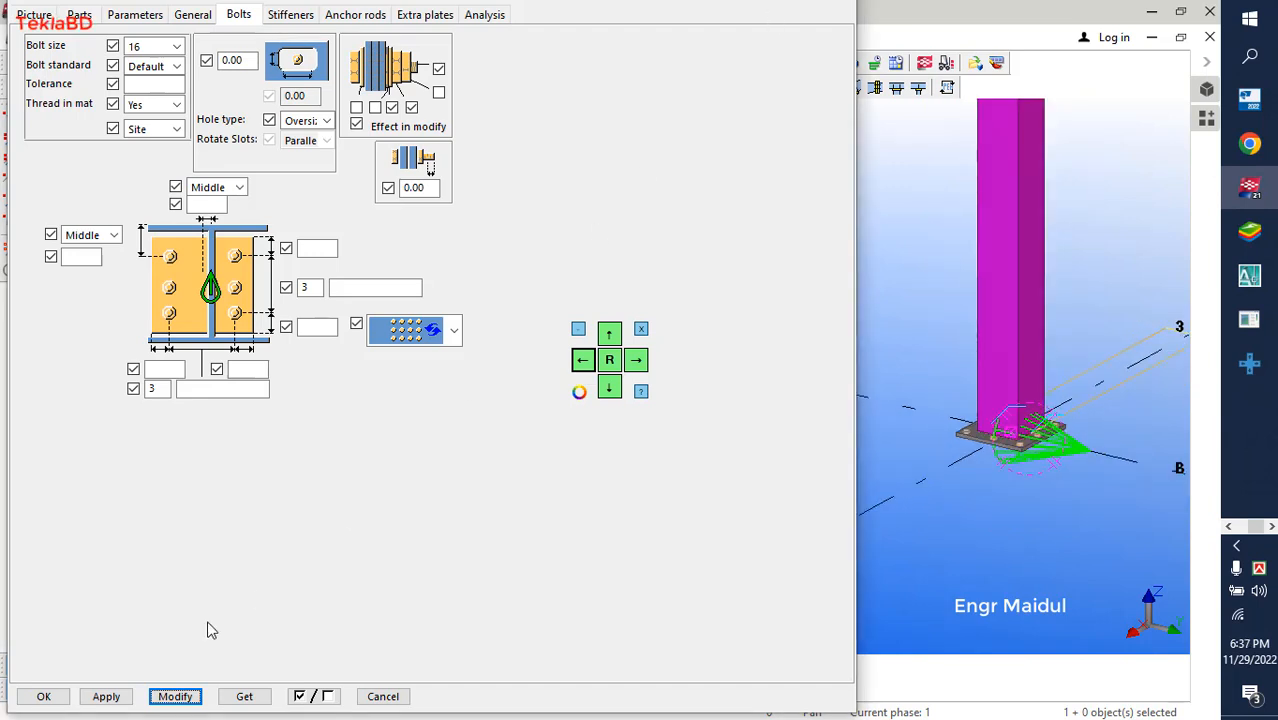
{"action": "left_click", "coordinate": [44, 696]}
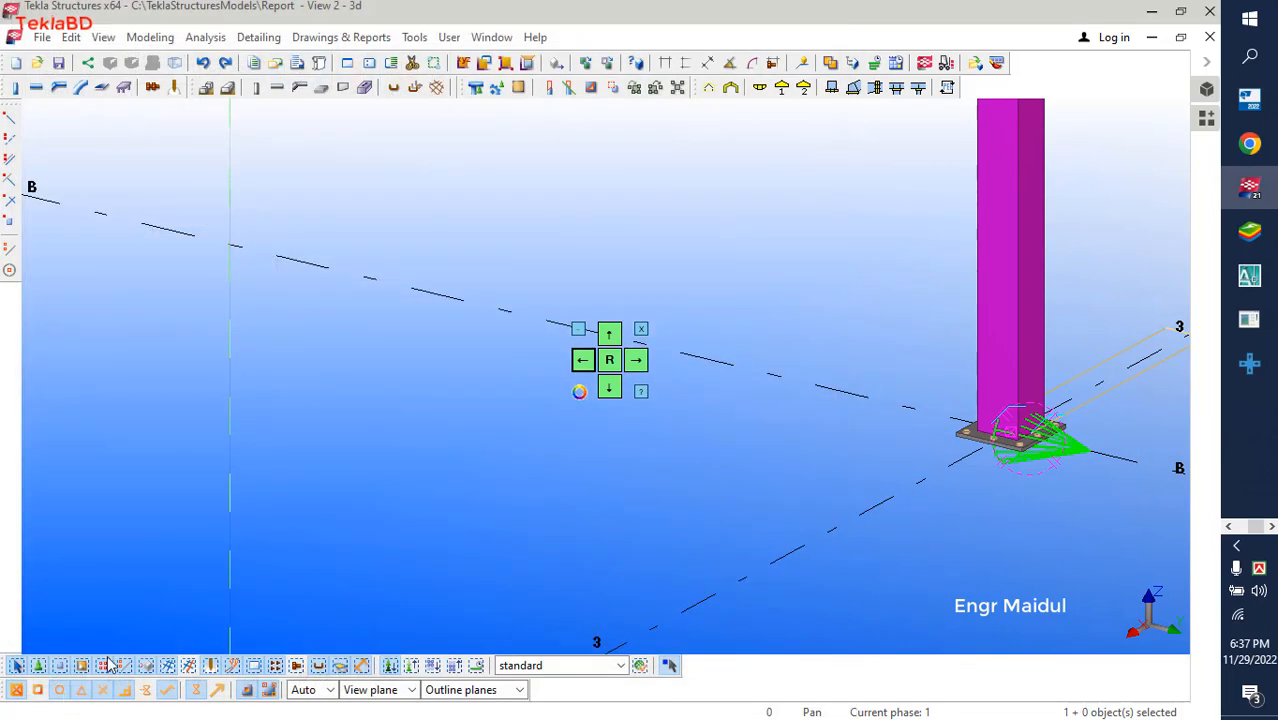
{"action": "middle_click_drag", "start_coordinate": [558, 336], "coordinate": [220, 420], "text": "ctrl"}
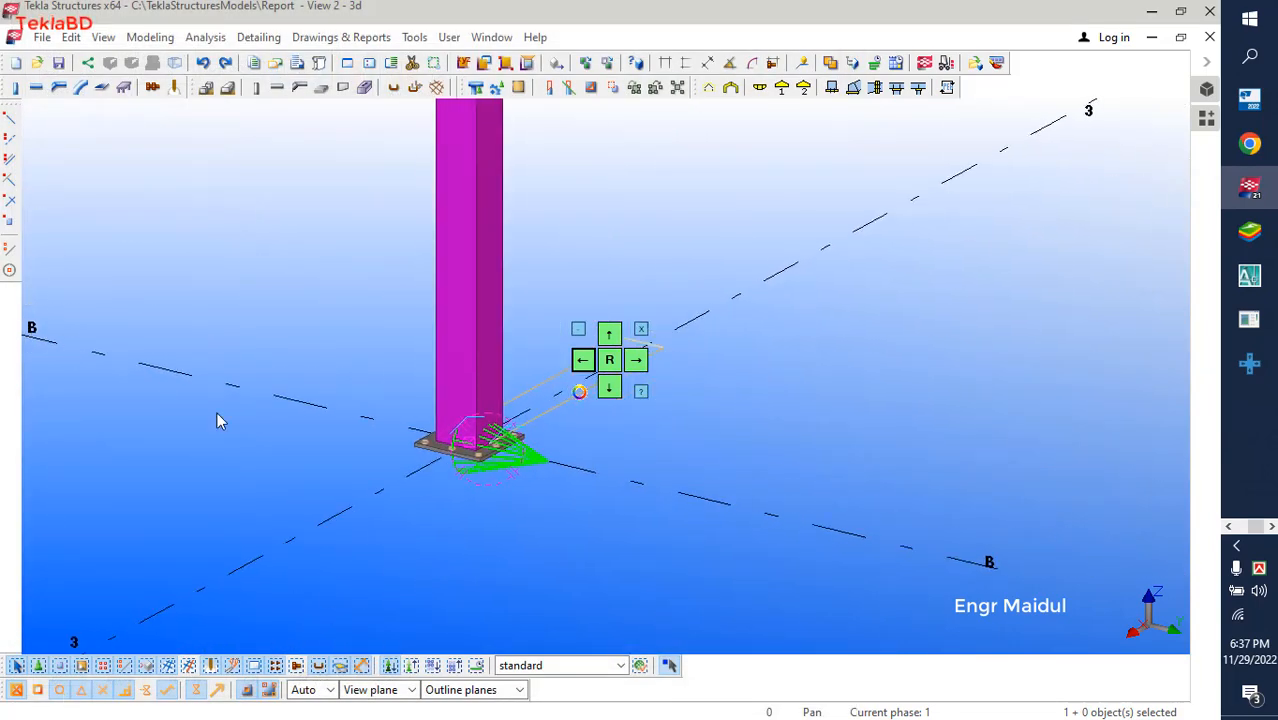
{"action": "scroll", "coordinate": [452, 427], "scroll_direction": "up", "scroll_amount": 2}
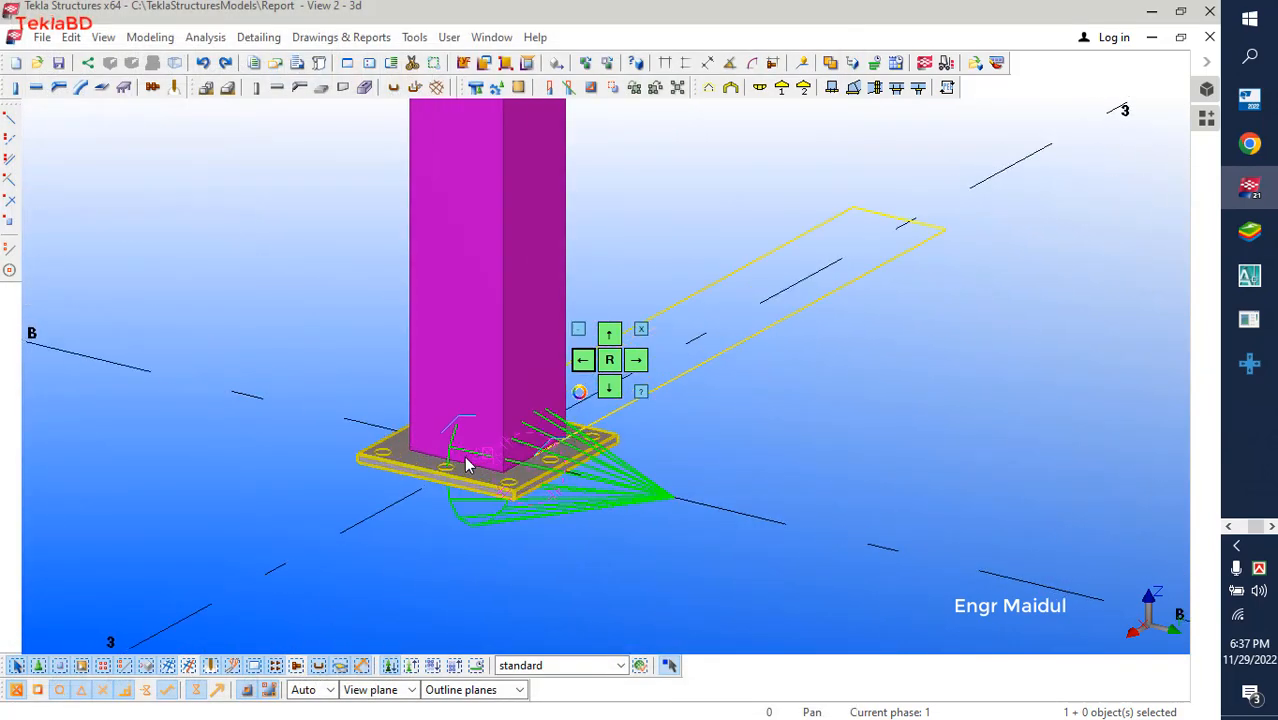
{"action": "left_click", "coordinate": [491, 37]}
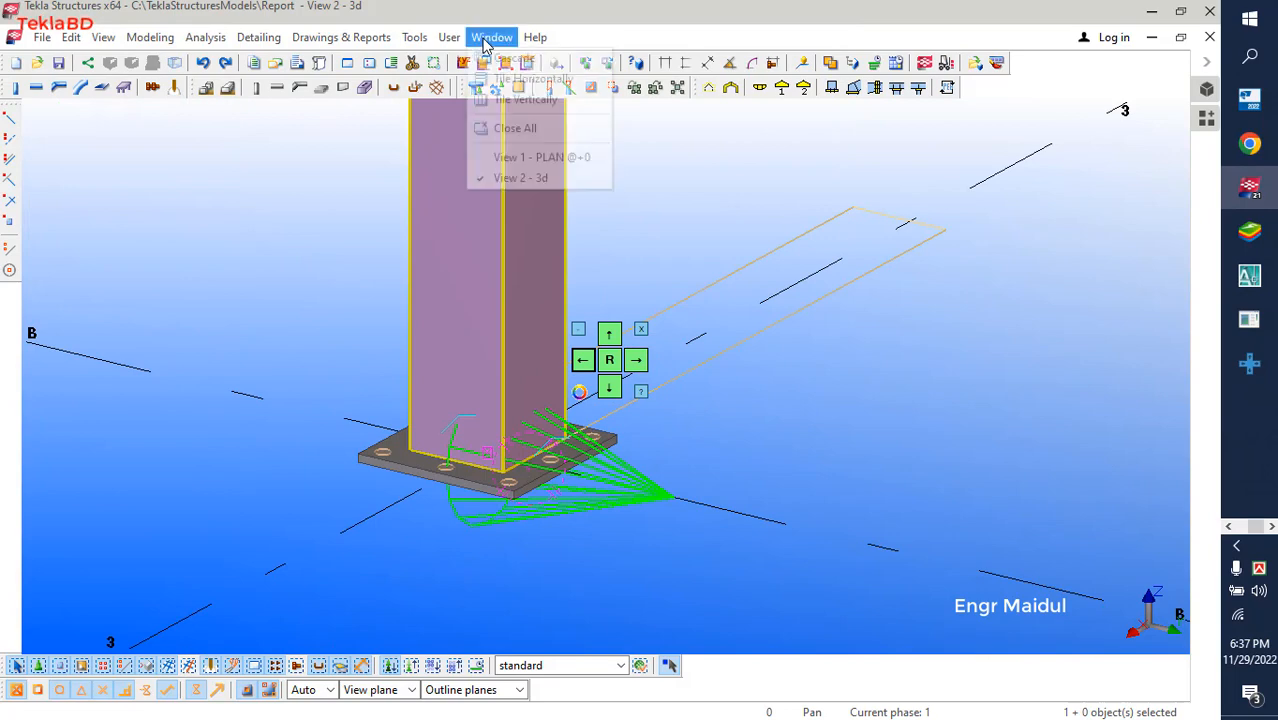
{"action": "left_click", "coordinate": [526, 99]}
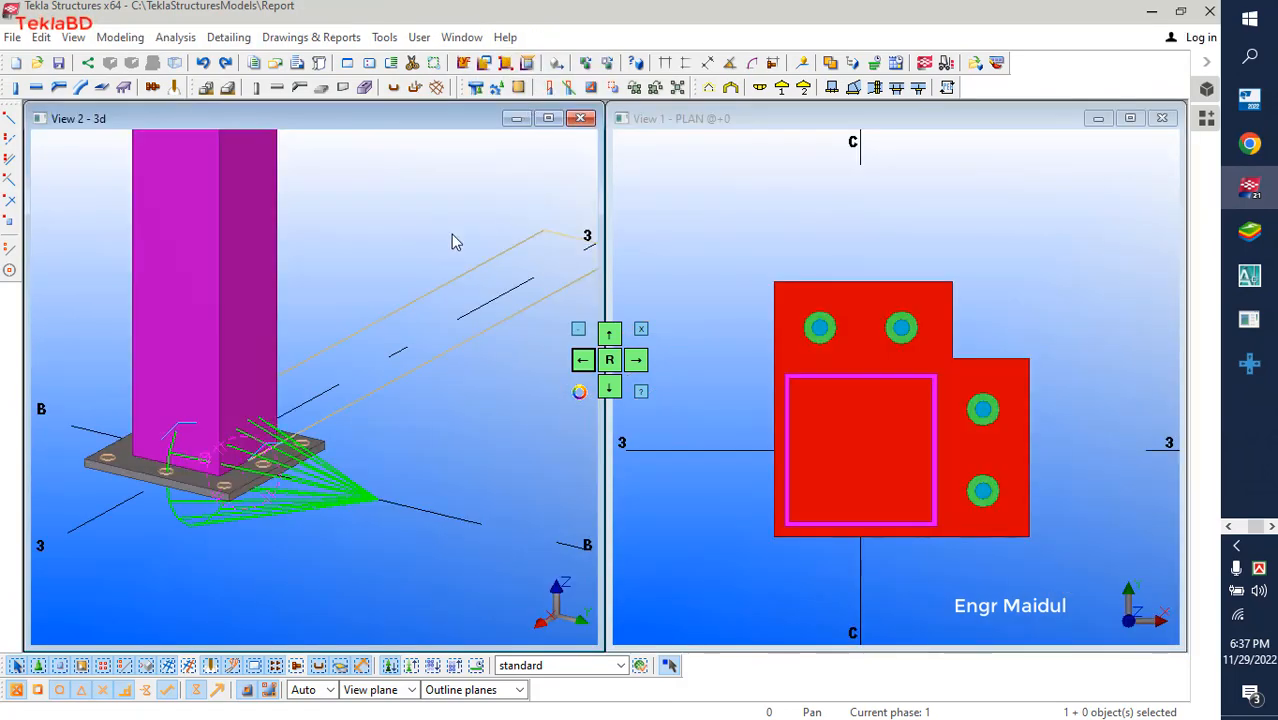
- Locate the column's base plate at grid B-3 in the plan view and open its component settings
{"action": "scroll", "coordinate": [451, 240], "scroll_direction": "down", "scroll_amount": 2}
{"action": "scroll", "coordinate": [844, 366], "scroll_direction": "down", "scroll_amount": 4}
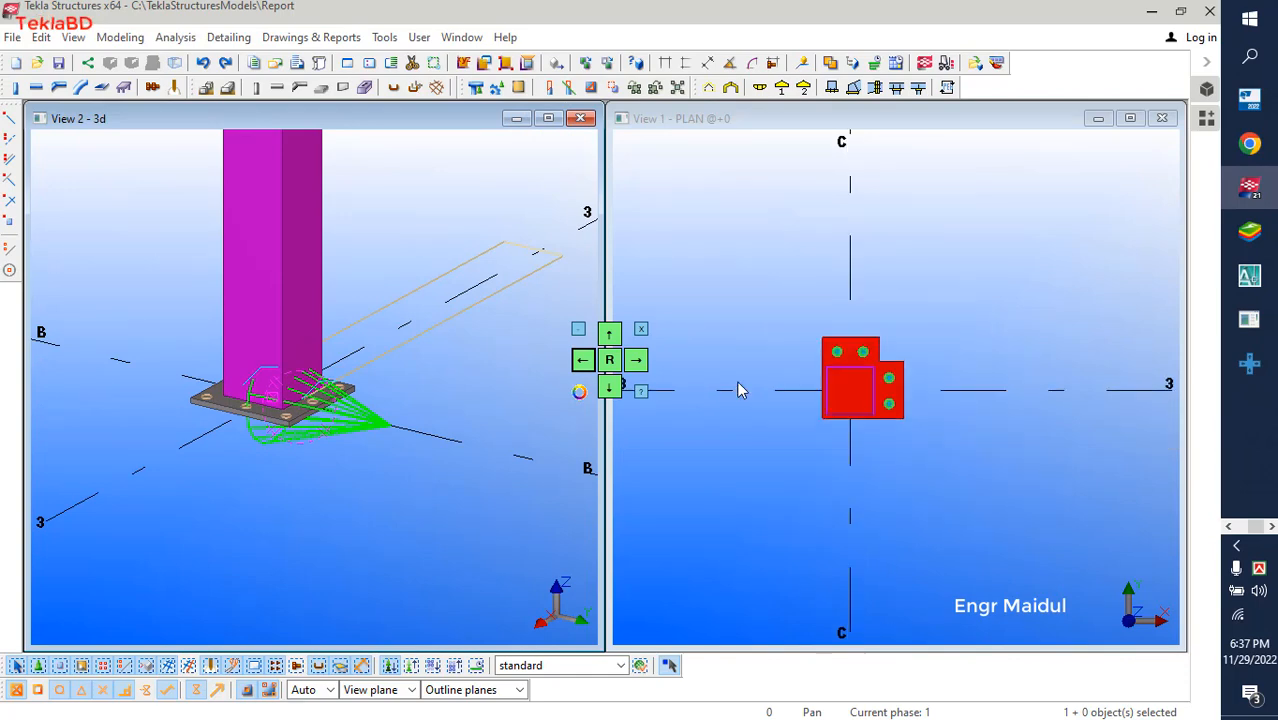
{"action": "scroll", "coordinate": [756, 411], "scroll_direction": "down", "scroll_amount": 6}
{"action": "middle_click_drag", "start_coordinate": [824, 402], "coordinate": [829, 321]}
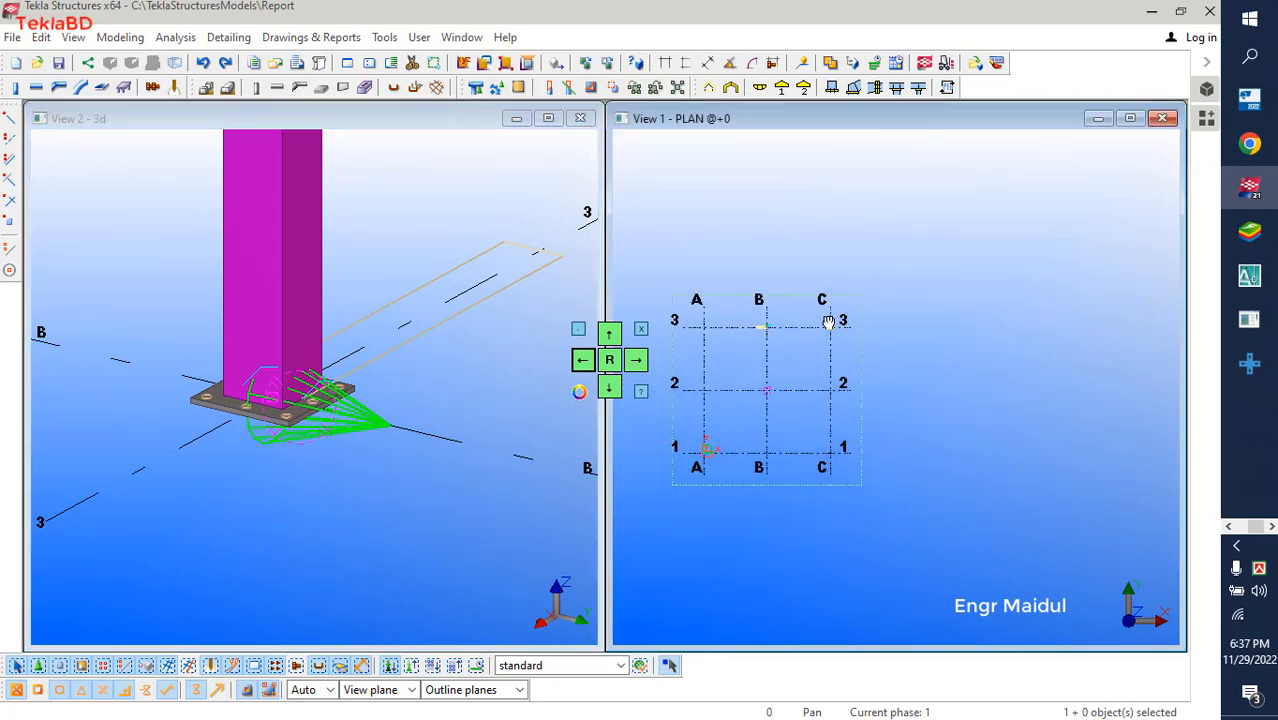
{"action": "scroll", "coordinate": [797, 391], "scroll_direction": "up", "scroll_amount": 6}
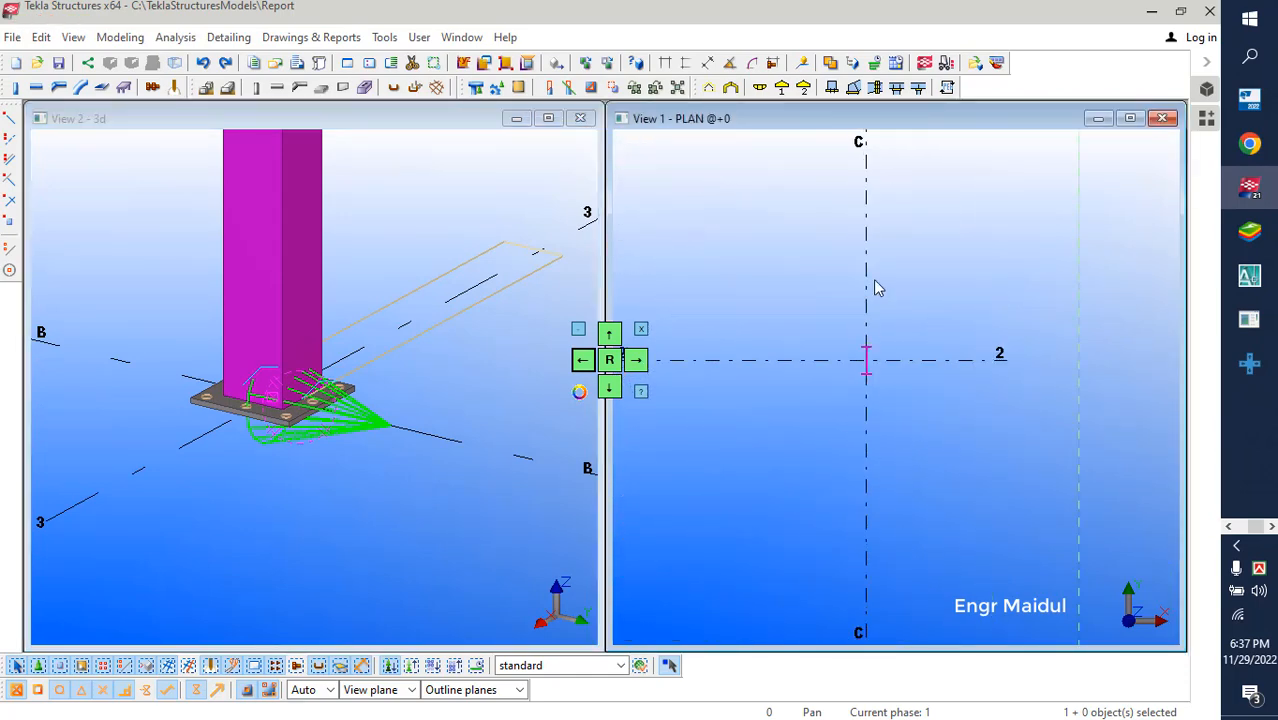
{"action": "scroll", "coordinate": [875, 289], "scroll_direction": "down", "scroll_amount": 3}
{"action": "scroll", "coordinate": [875, 300], "scroll_direction": "down", "scroll_amount": 2}
{"action": "middle_click_drag", "start_coordinate": [735, 325], "coordinate": [767, 360]}
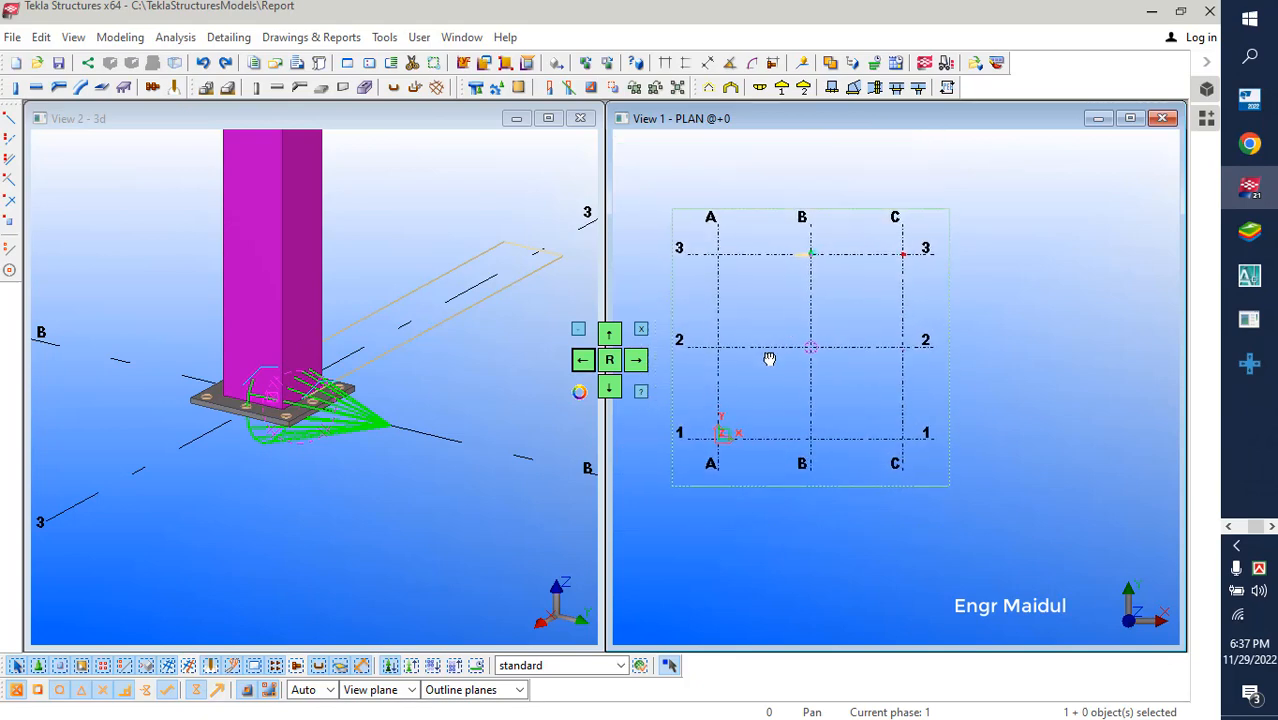
{"action": "scroll", "coordinate": [722, 263], "scroll_direction": "up", "scroll_amount": 4}
{"action": "scroll", "coordinate": [967, 248], "scroll_direction": "up", "scroll_amount": 5}
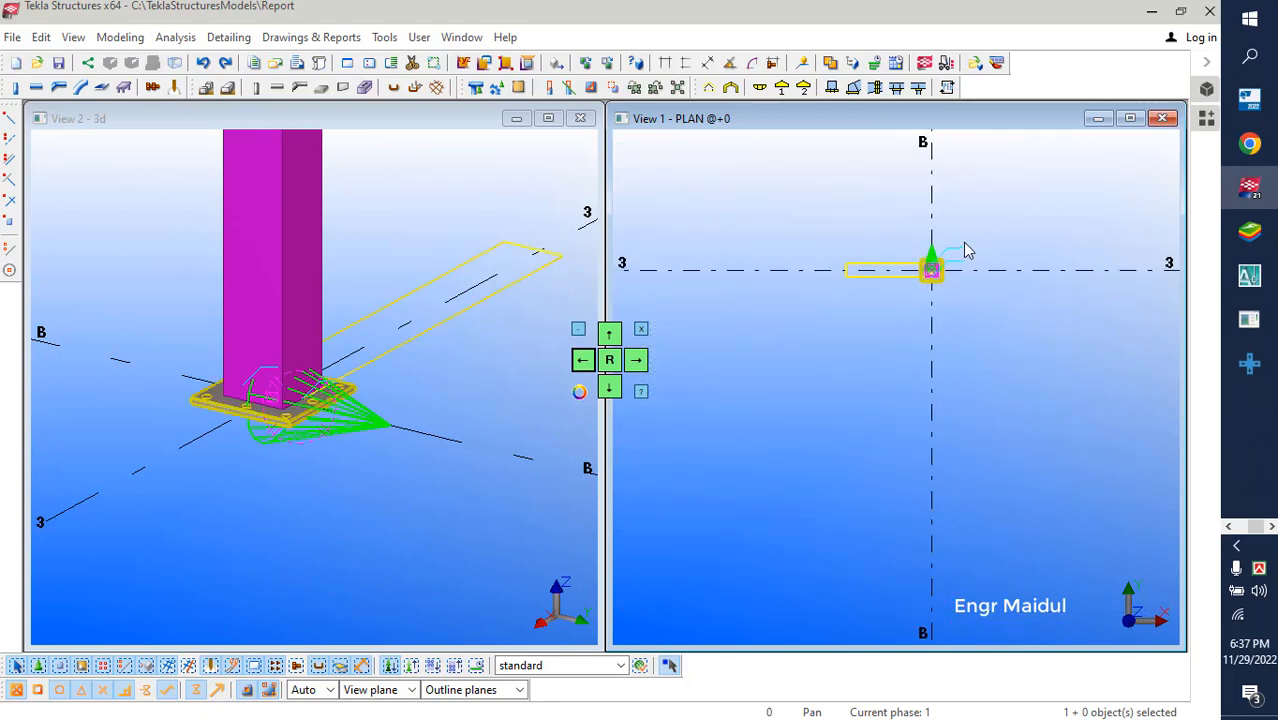
{"action": "scroll", "coordinate": [922, 283], "scroll_direction": "up", "scroll_amount": 4}
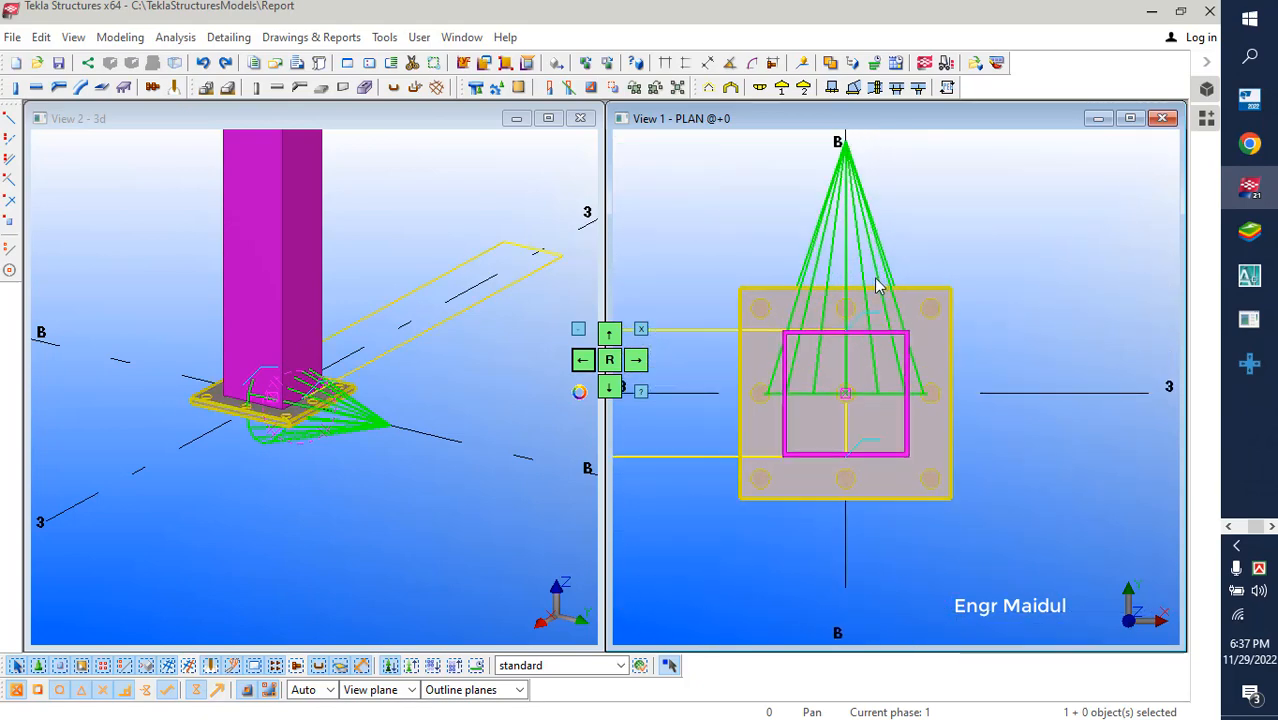
{"action": "left_click", "coordinate": [785, 232]}
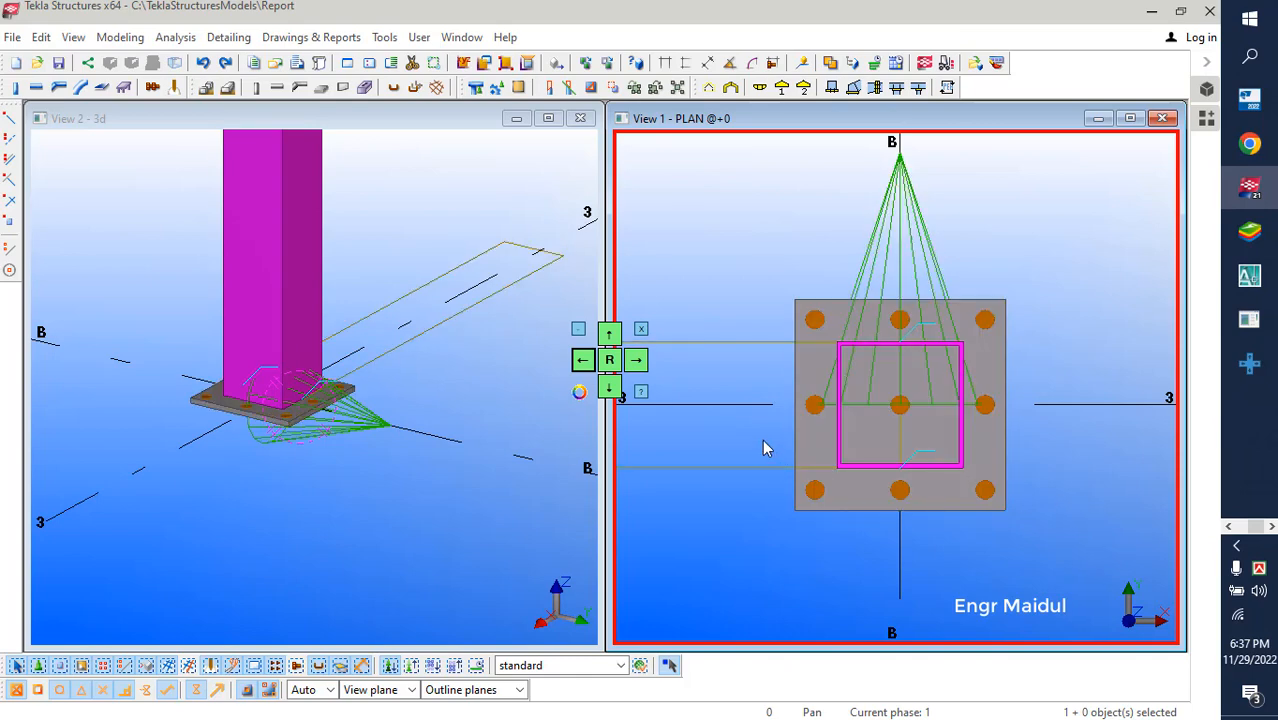
{"action": "double_click", "coordinate": [901, 213]}
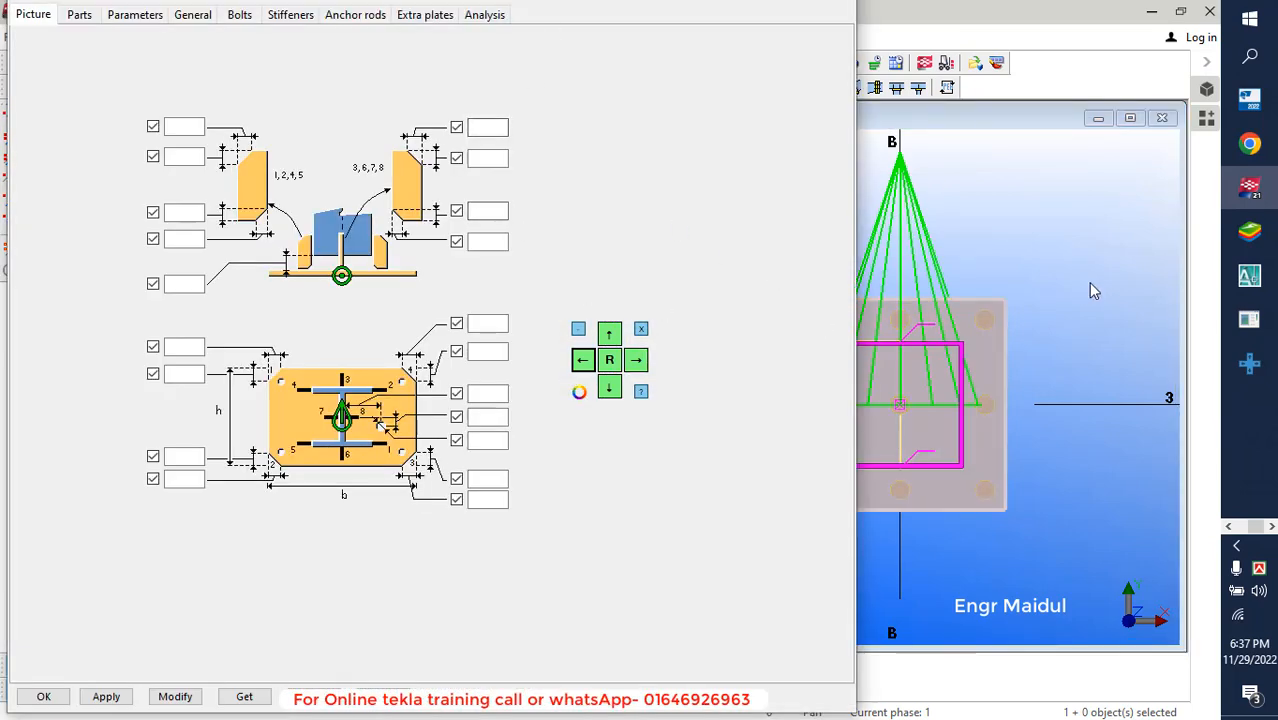
{"action": "scroll", "coordinate": [1088, 282], "scroll_direction": "down", "scroll_amount": 2}
{"action": "scroll", "coordinate": [1013, 325], "scroll_direction": "up", "scroll_amount": 3}
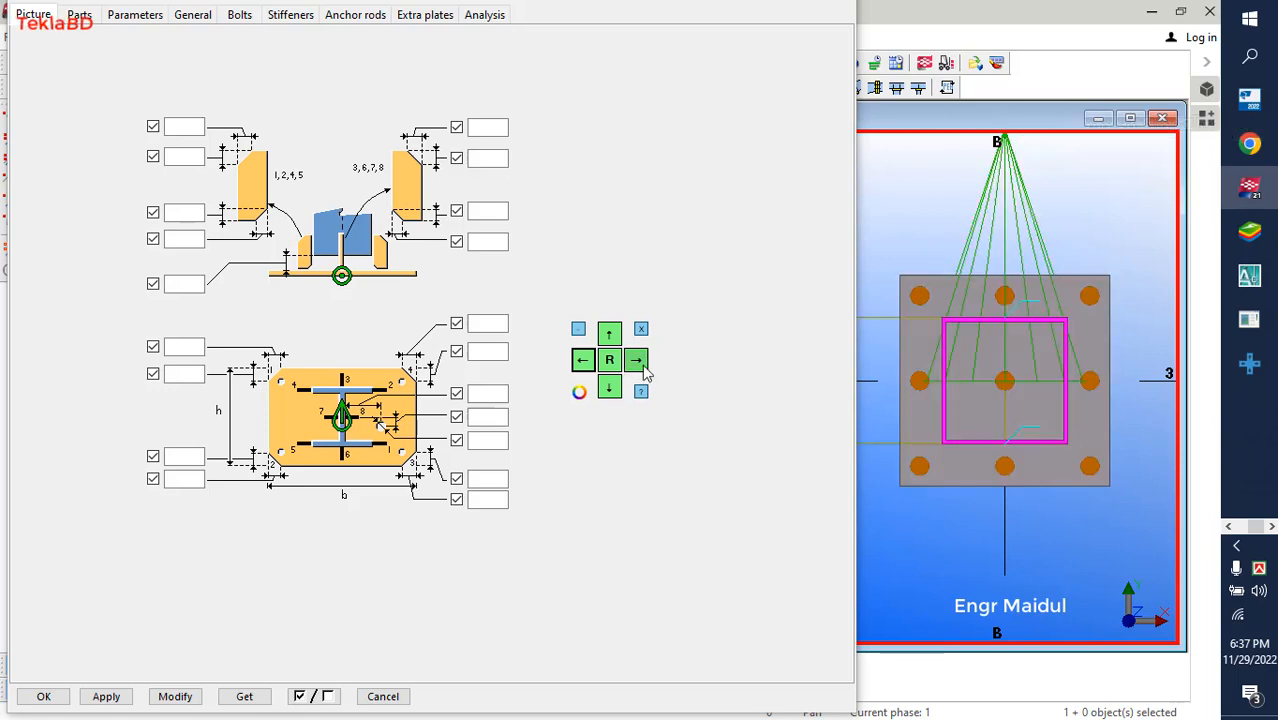
- Set the base plate's bolt group offset from the middle to 40 mm in both directions and apply it to the model
{"action": "left_click", "coordinate": [84, 16]}
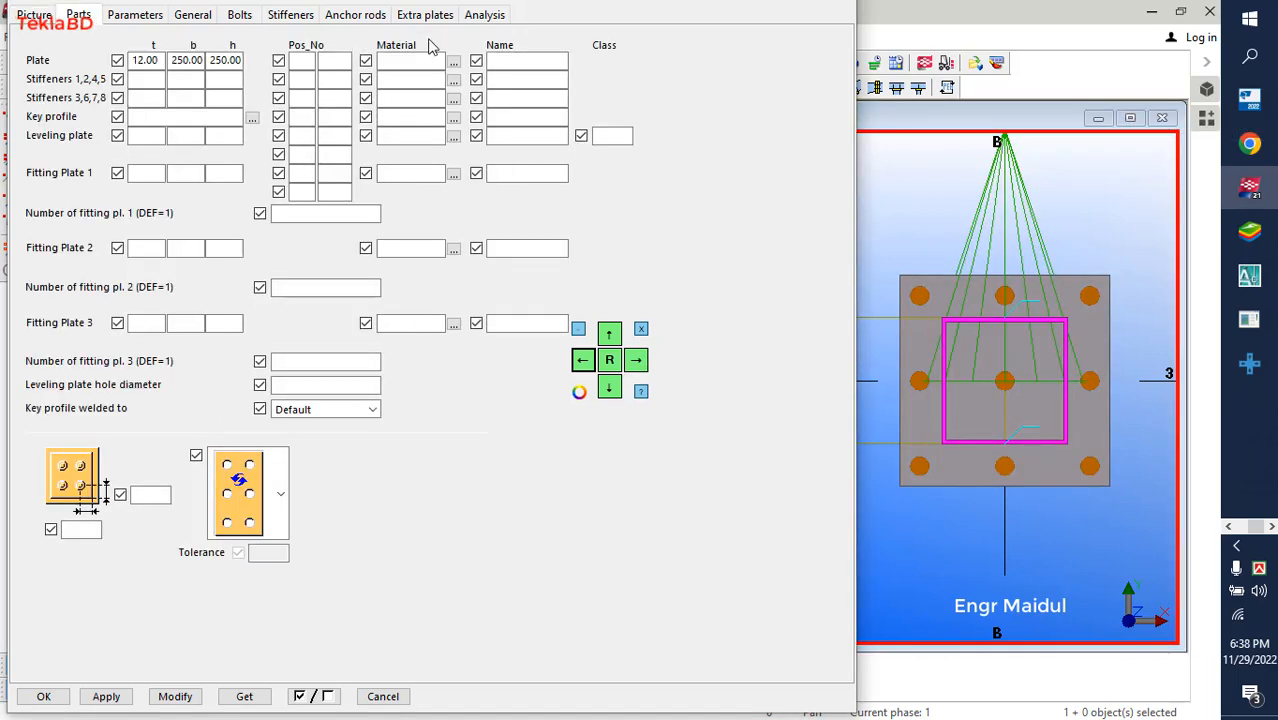
{"action": "left_click", "coordinate": [352, 17]}
{"action": "left_click", "coordinate": [240, 17]}
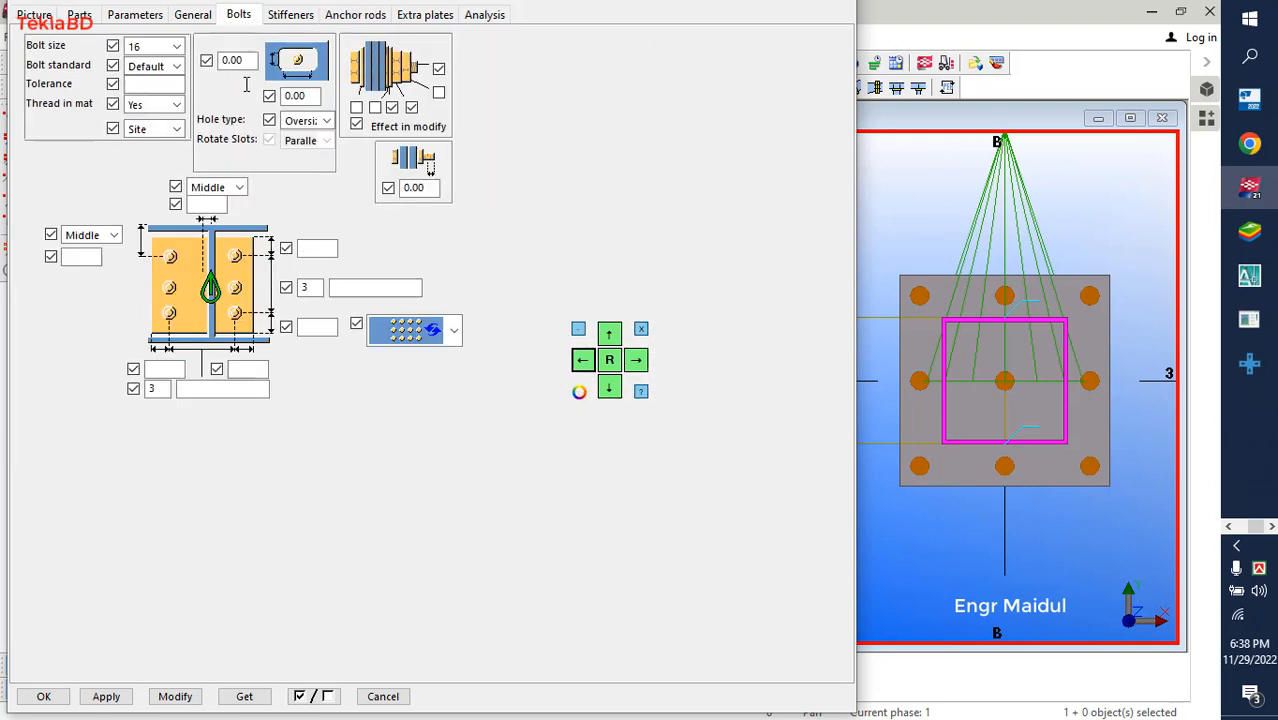
{"action": "left_click", "coordinate": [207, 203]}
{"action": "left_click", "coordinate": [86, 257]}
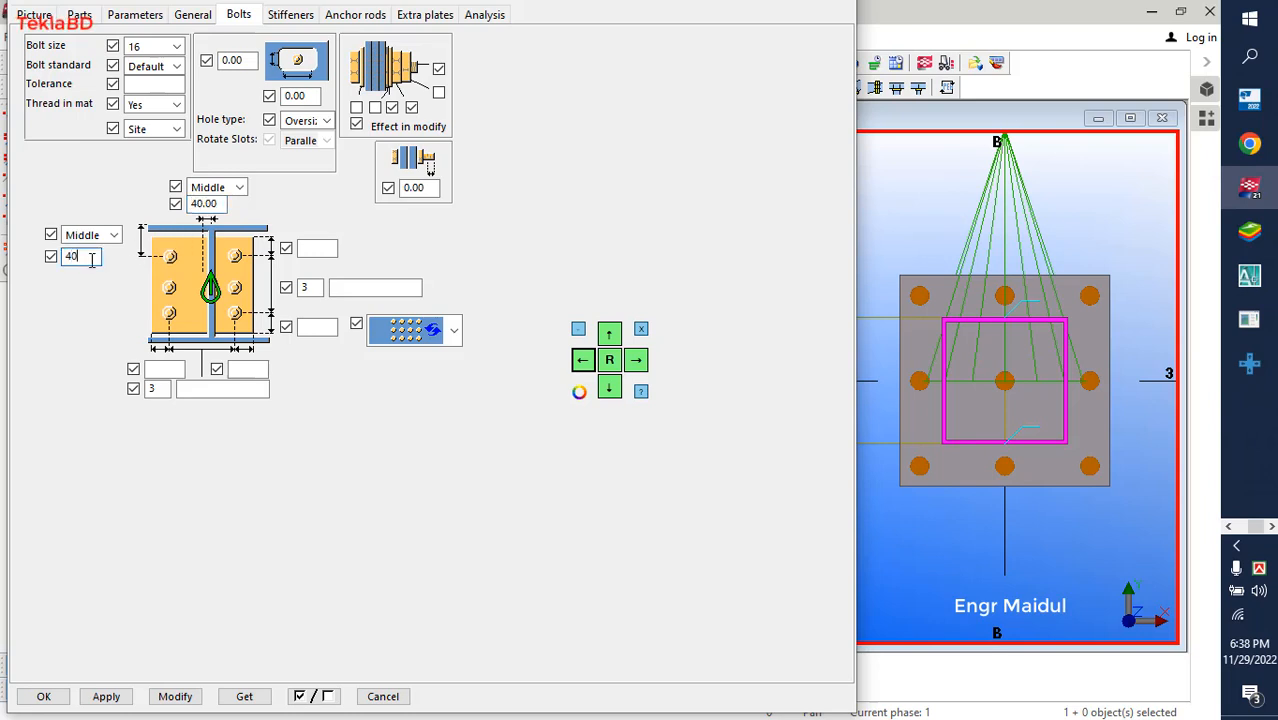
{"action": "type", "text": "40"}
{"action": "left_click", "coordinate": [168, 700]}
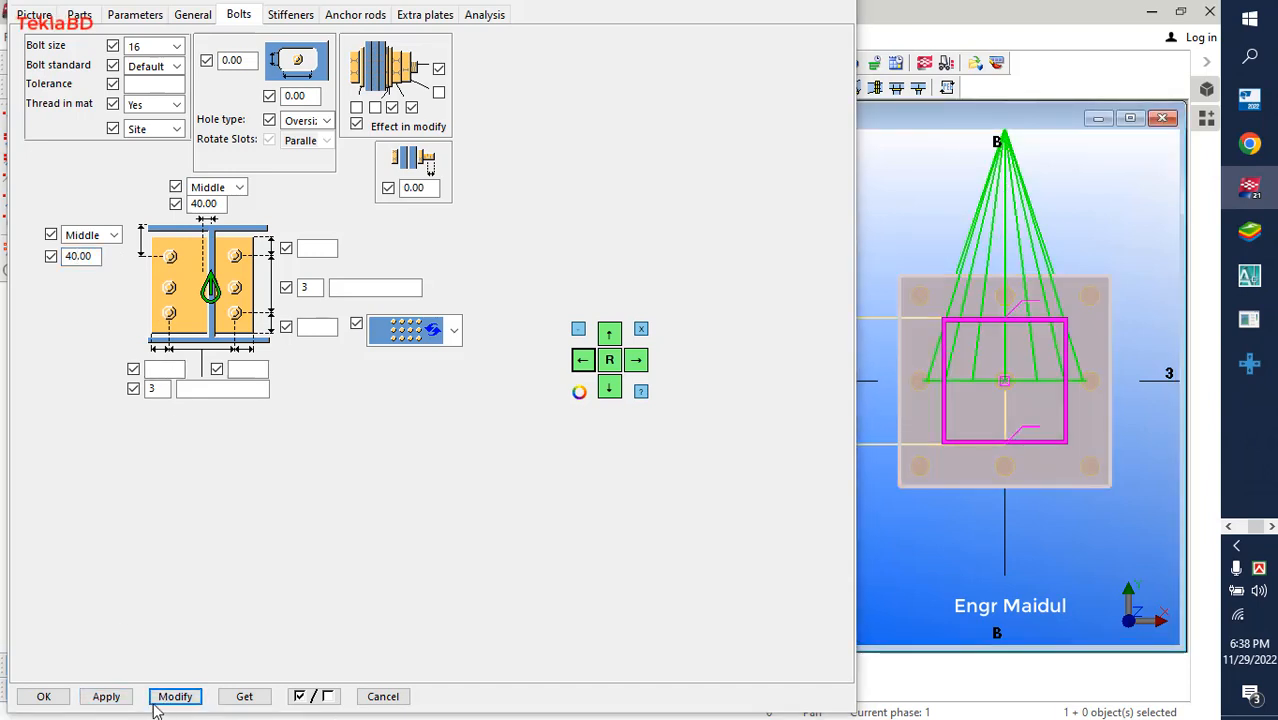
{"action": "left_click", "coordinate": [170, 697]}
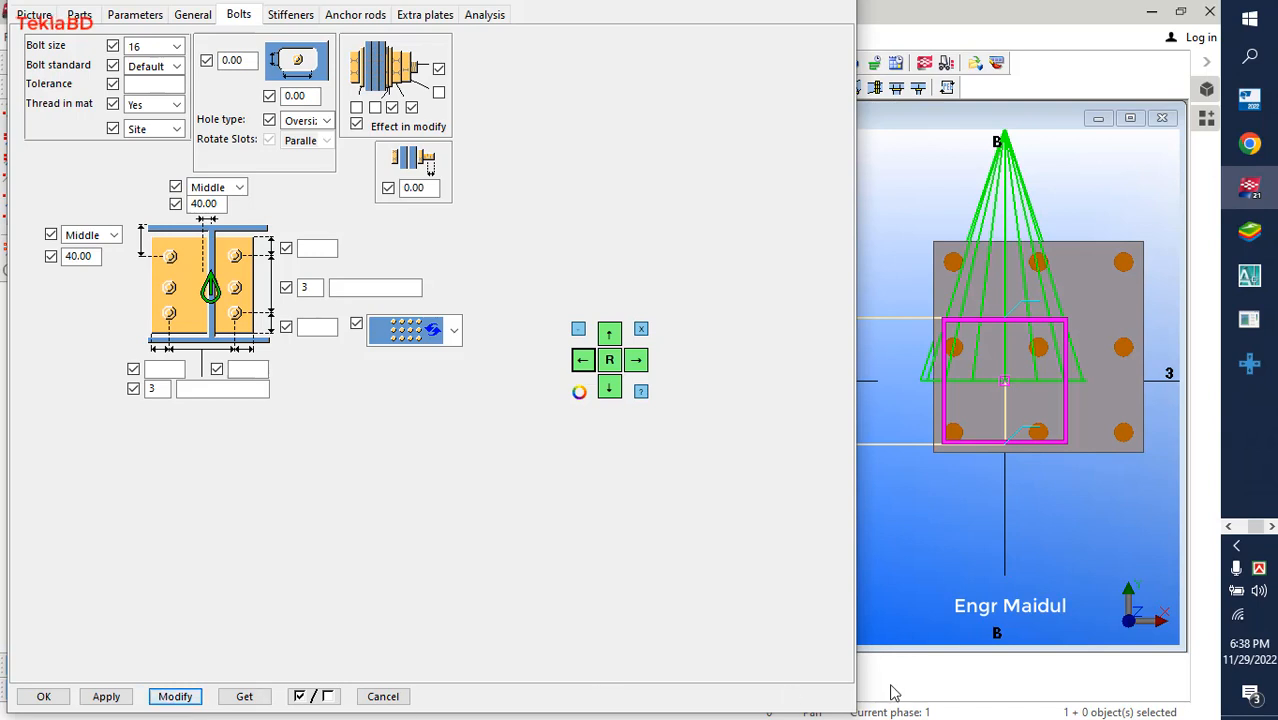
{"action": "left_click", "coordinate": [890, 567]}
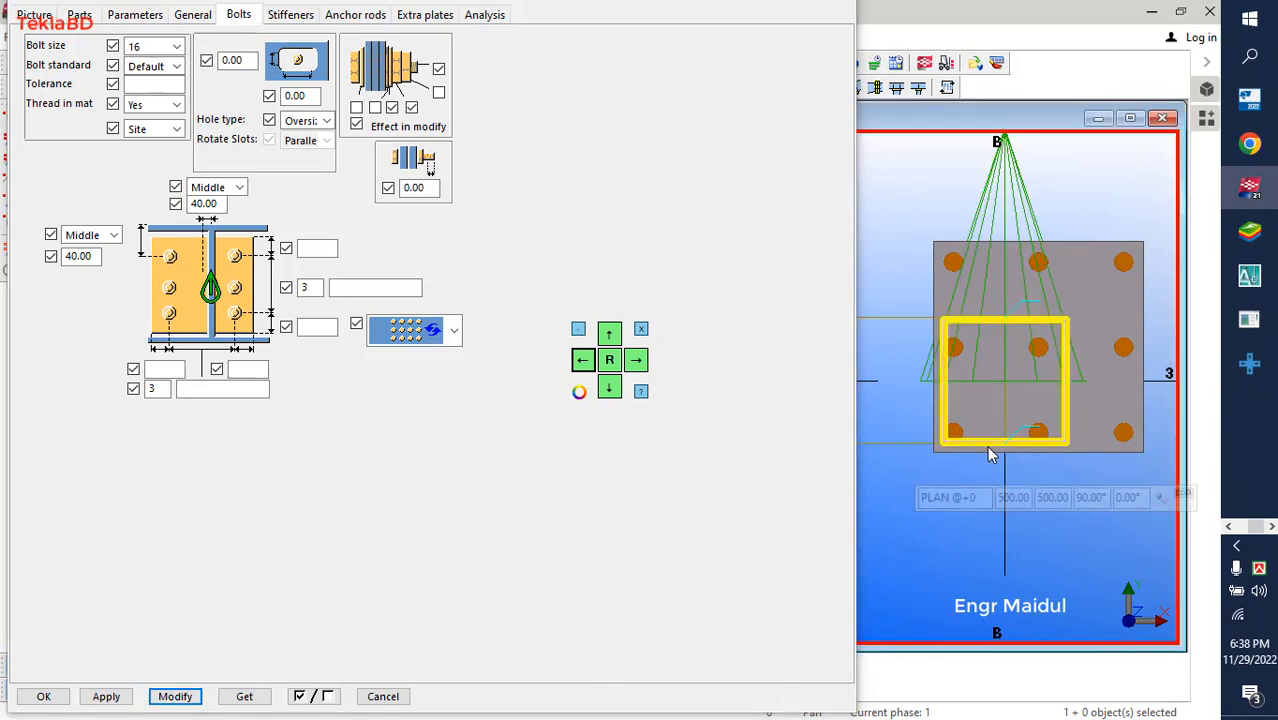
{"action": "left_click", "coordinate": [989, 452]}
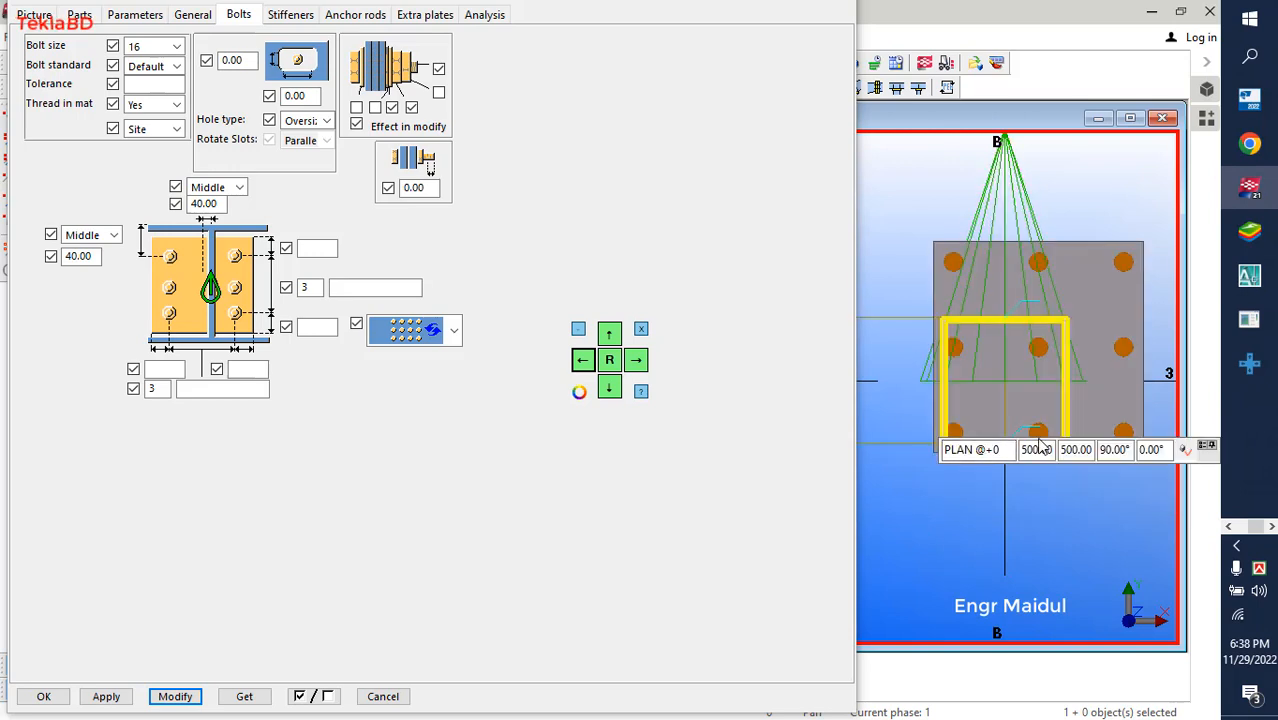
{"action": "right_click", "coordinate": [912, 519]}
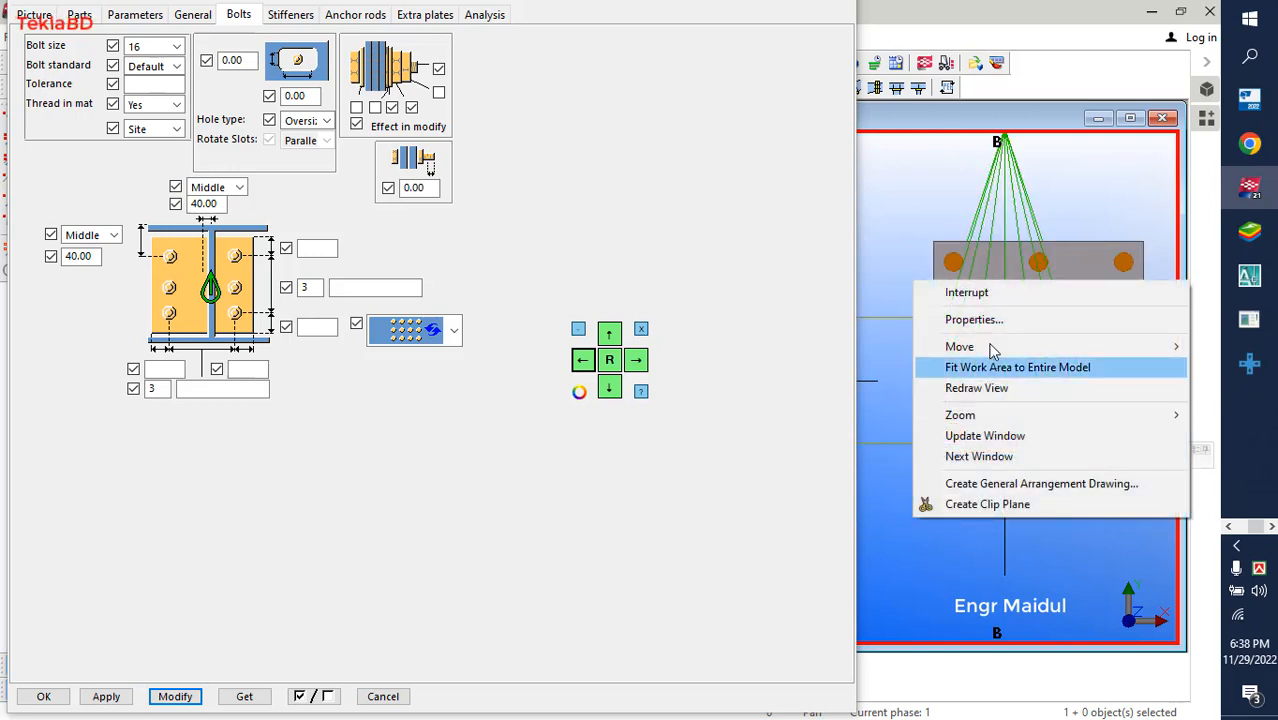
{"action": "left_click", "coordinate": [990, 296]}
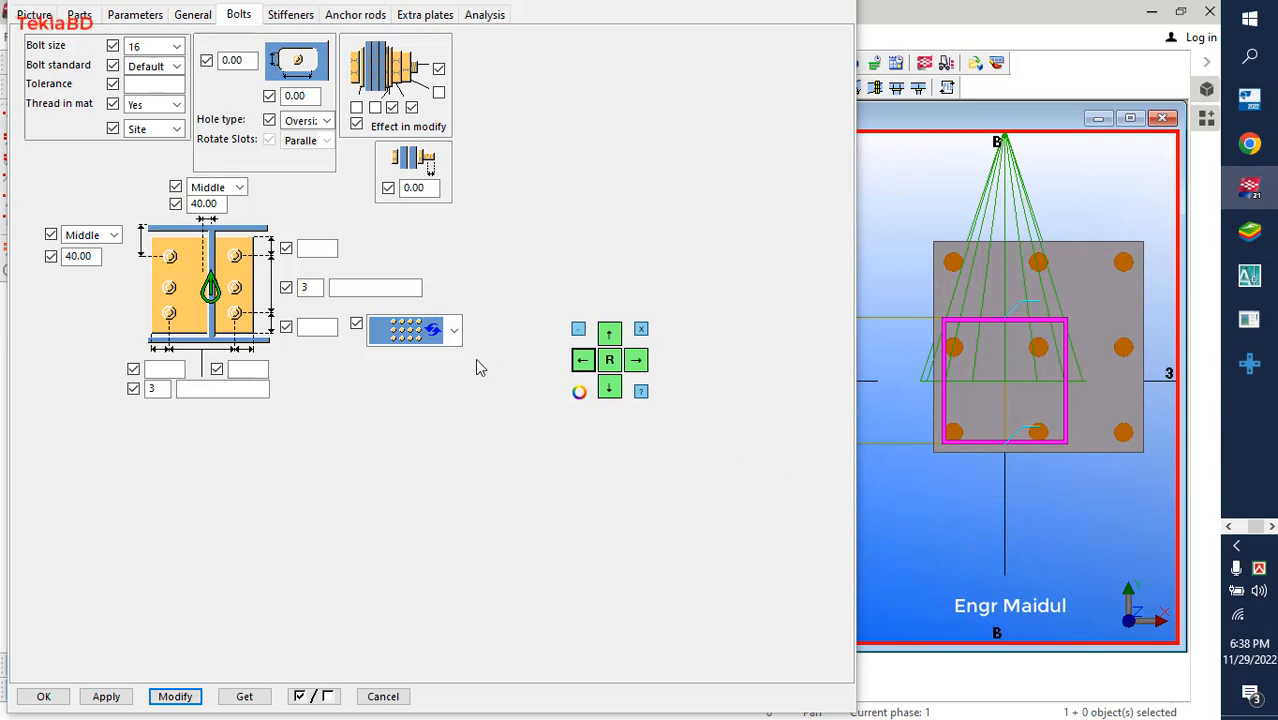
- Try a bolt spacing of 80 mm in both directions on the base plate and apply it to the model
{"action": "left_click", "coordinate": [375, 287]}
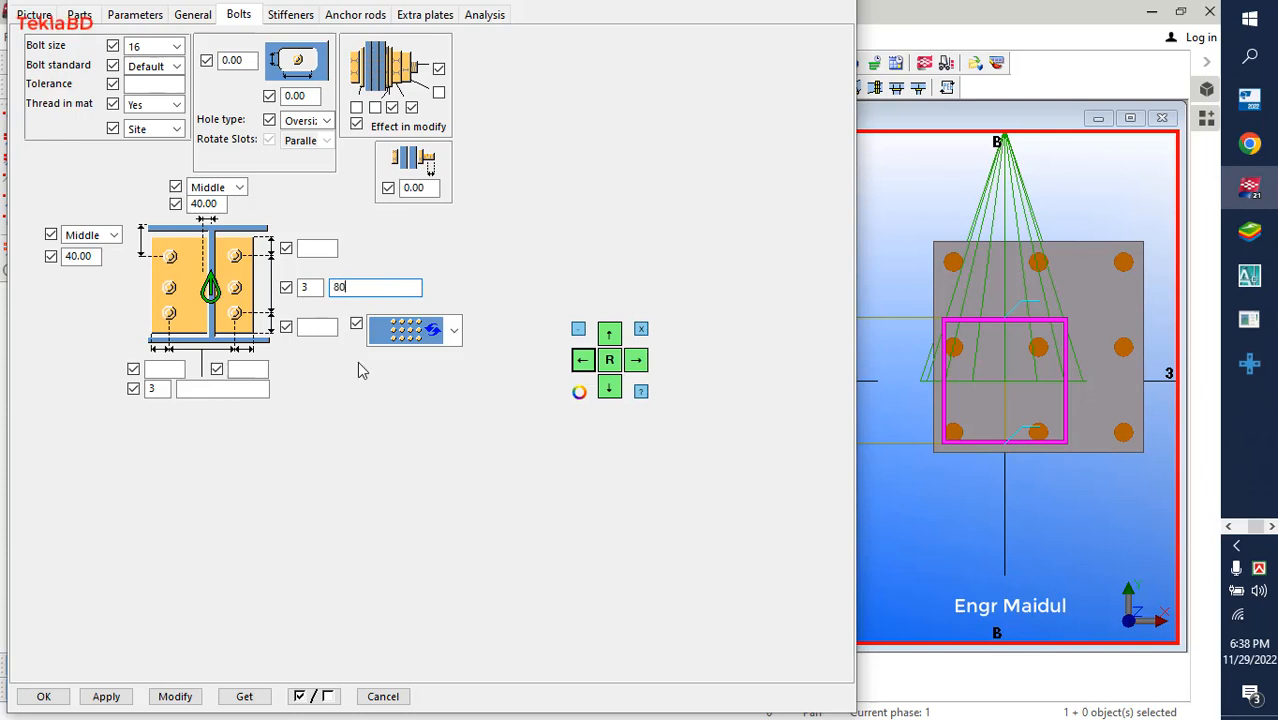
{"action": "left_click", "coordinate": [200, 390]}
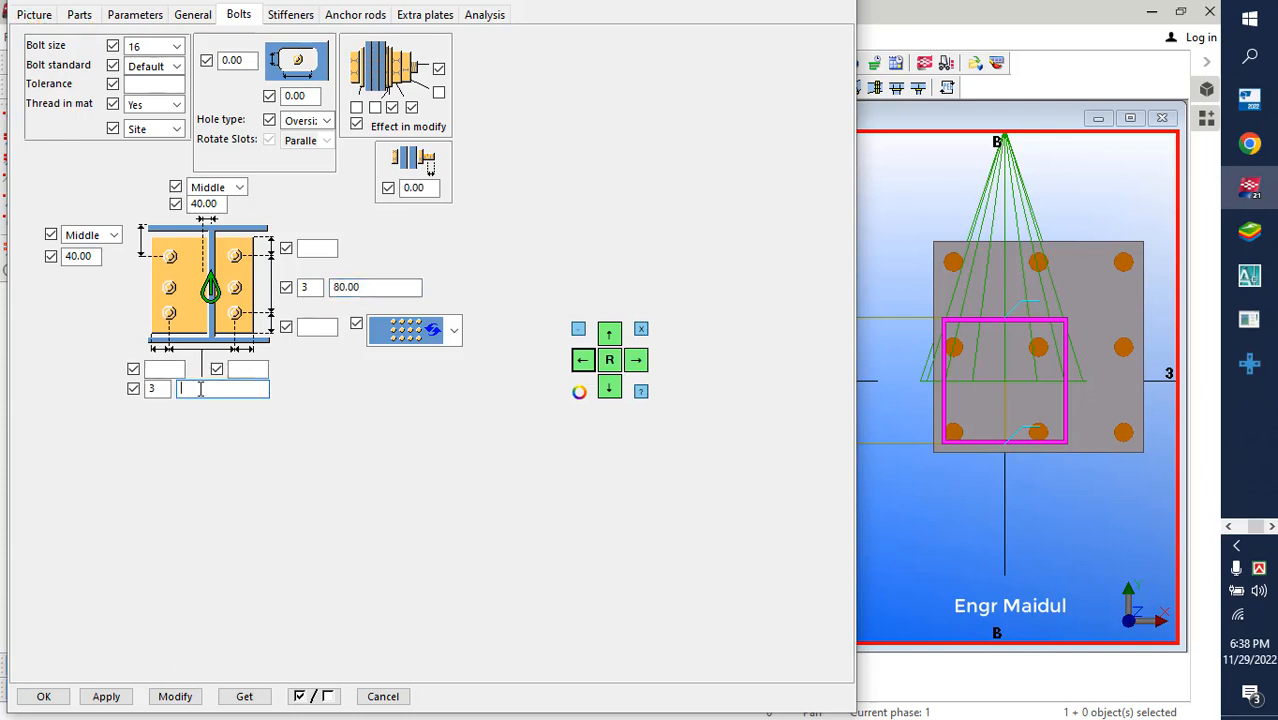
{"action": "left_click", "coordinate": [181, 698]}
{"action": "left_click", "coordinate": [181, 698]}
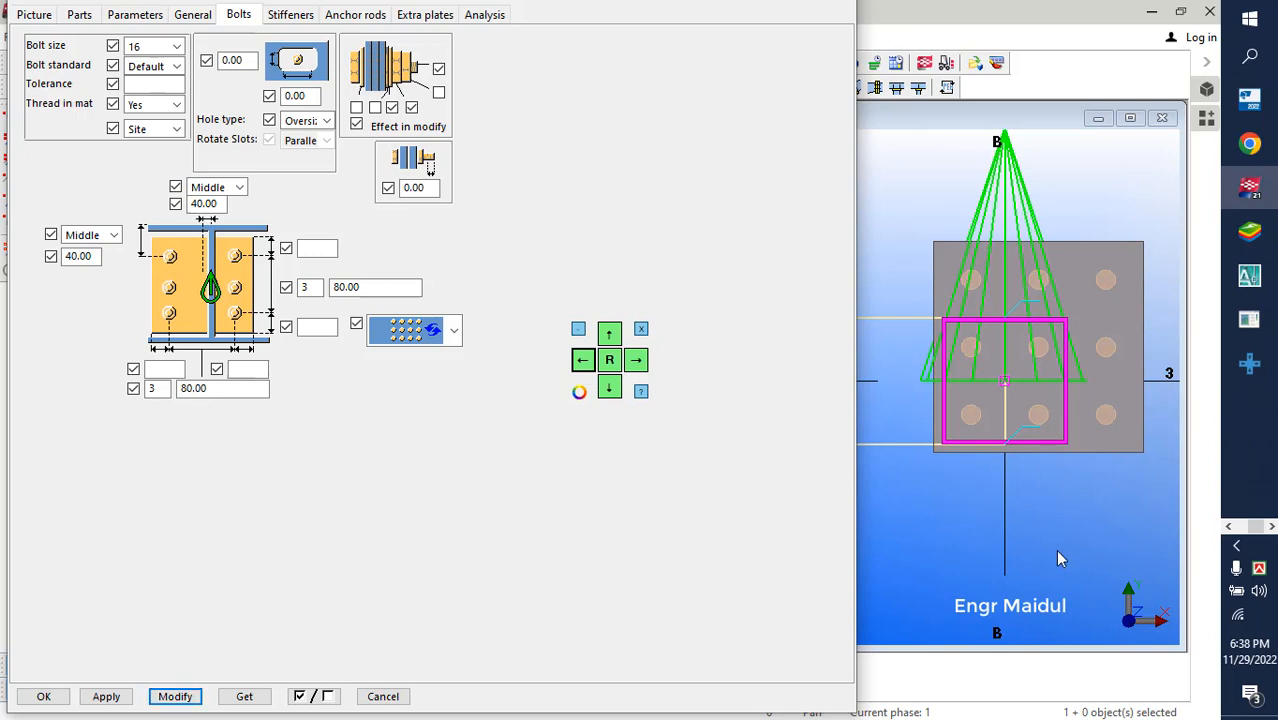
- Try a bolt spacing of 70 mm in both directions on the base plate and apply it to the model
{"action": "double_click", "coordinate": [372, 287]}
{"action": "type", "text": "70"}
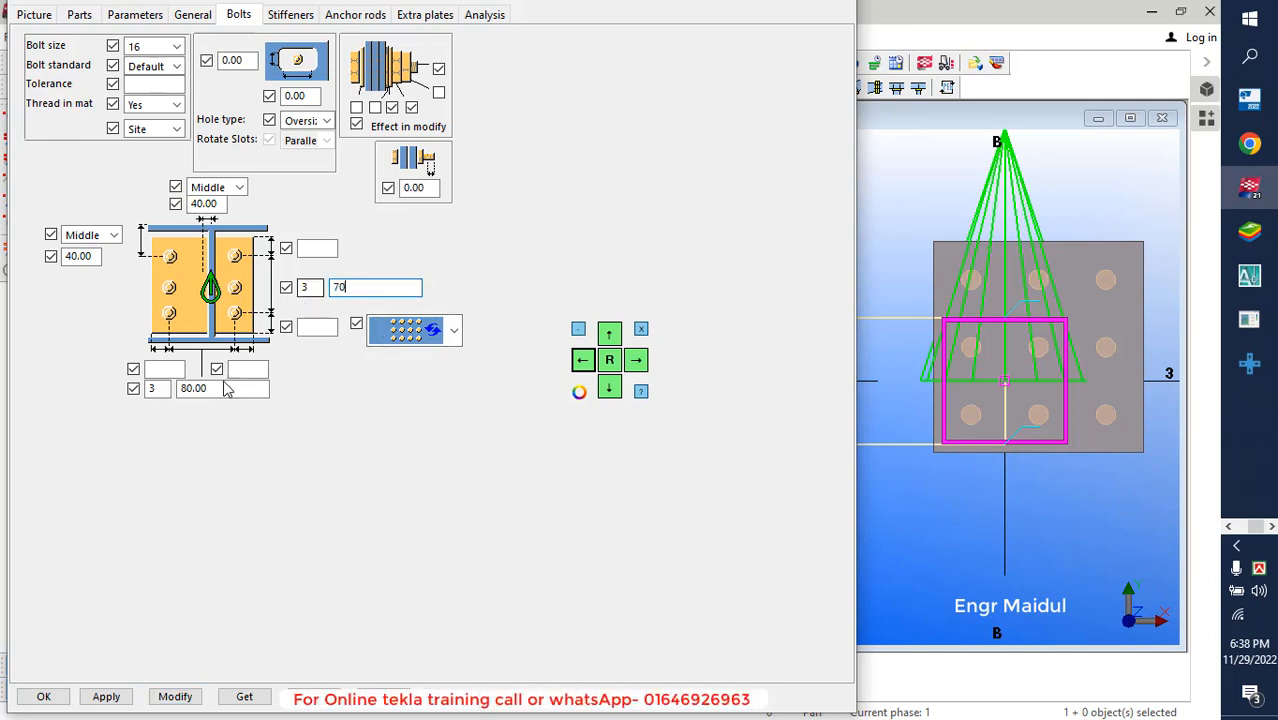
{"action": "key", "text": "Tab"}
{"action": "type", "text": "7"}
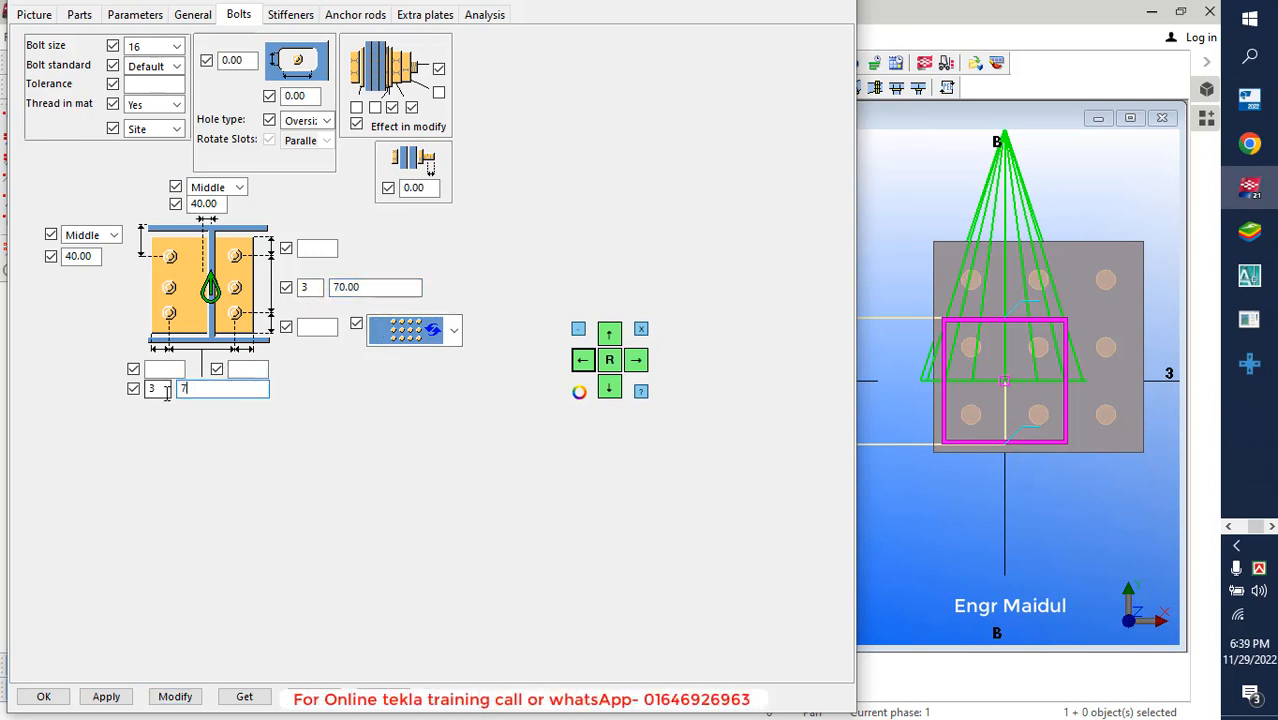
{"action": "type", "text": "0"}
{"action": "left_click", "coordinate": [178, 697]}
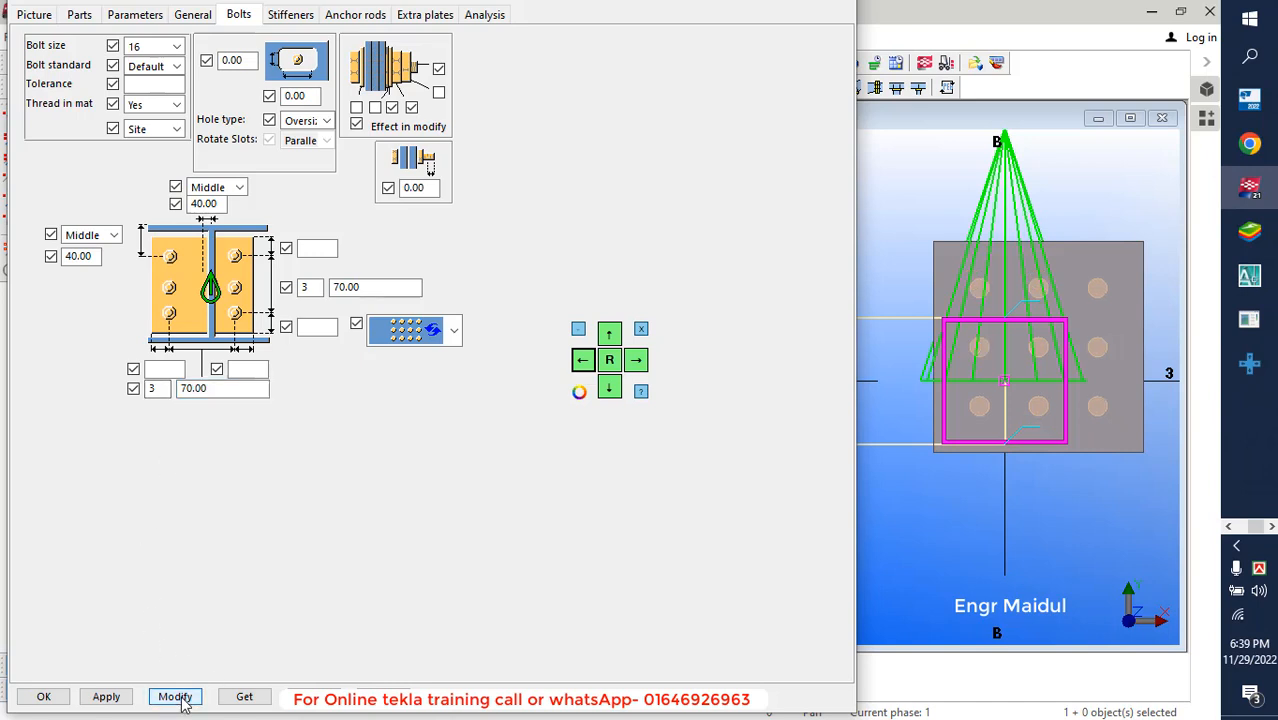
- Set the base plate's bolt spacing to 85 mm in both directions and apply it to the model
{"action": "double_click", "coordinate": [213, 389]}
{"action": "type", "text": "85"}
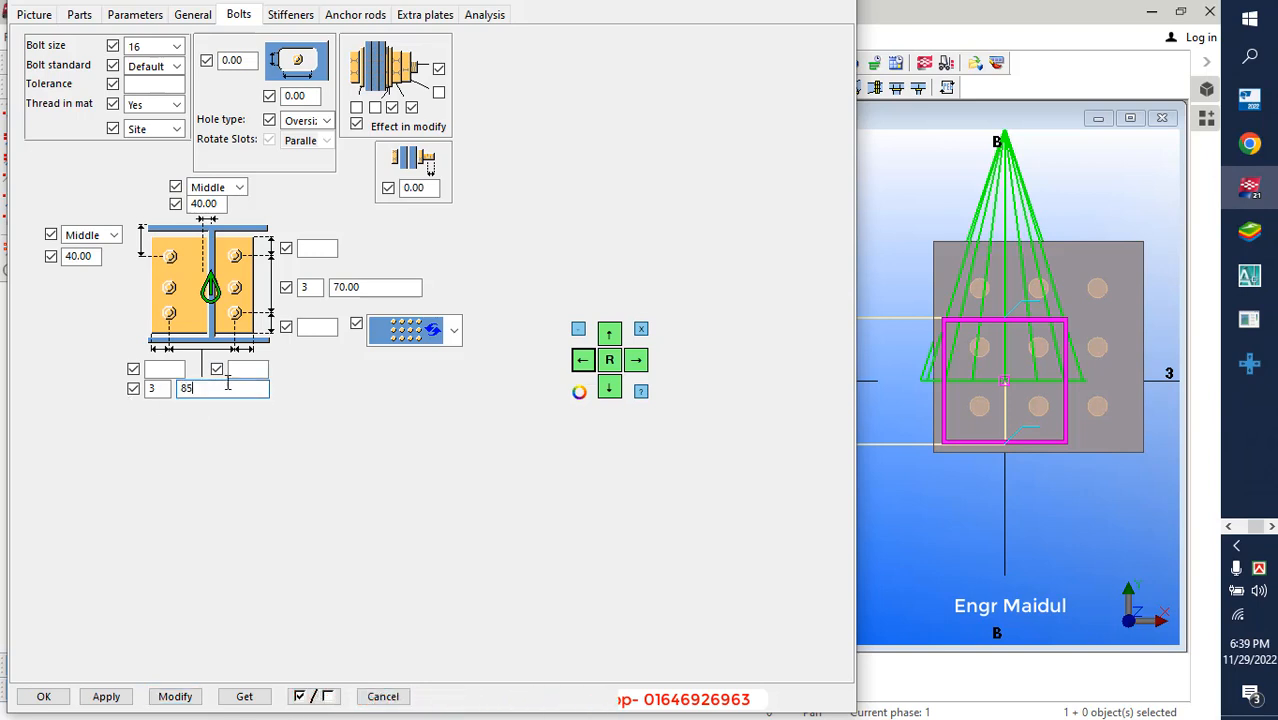
{"action": "key", "text": "Tab"}
{"action": "type", "text": "8"}
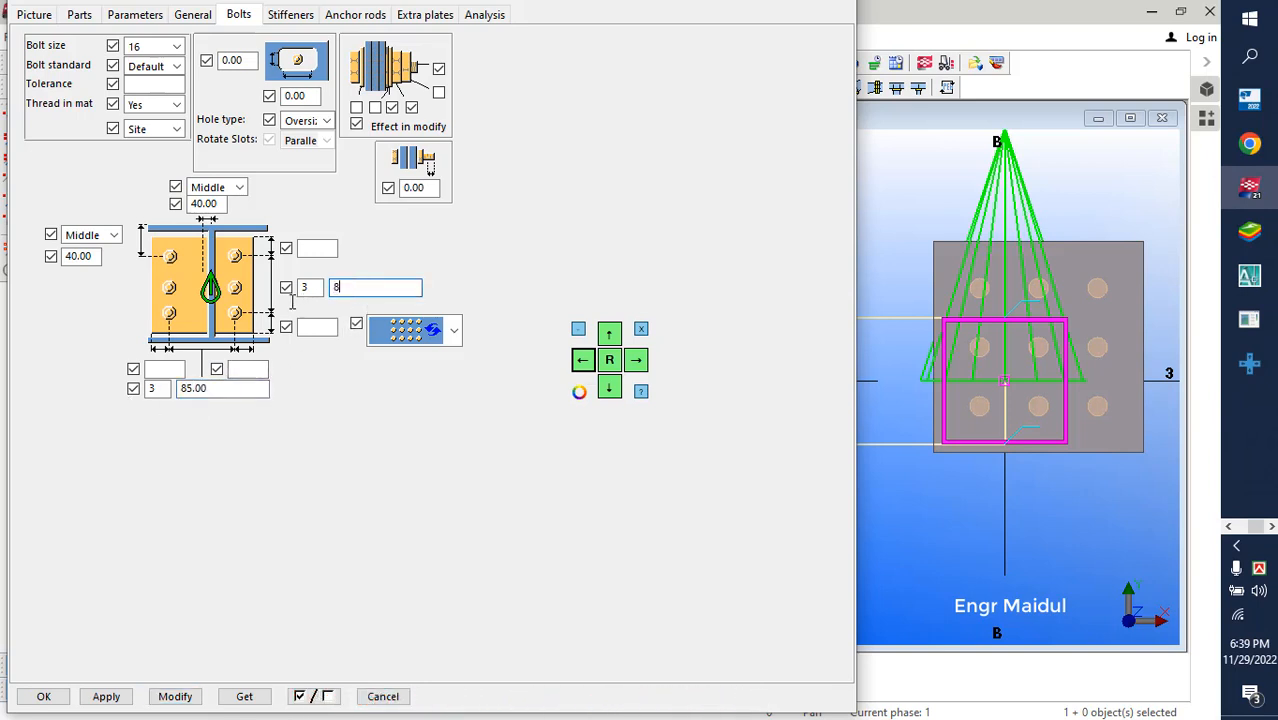
{"action": "type", "text": "5"}
{"action": "left_click", "coordinate": [175, 696]}
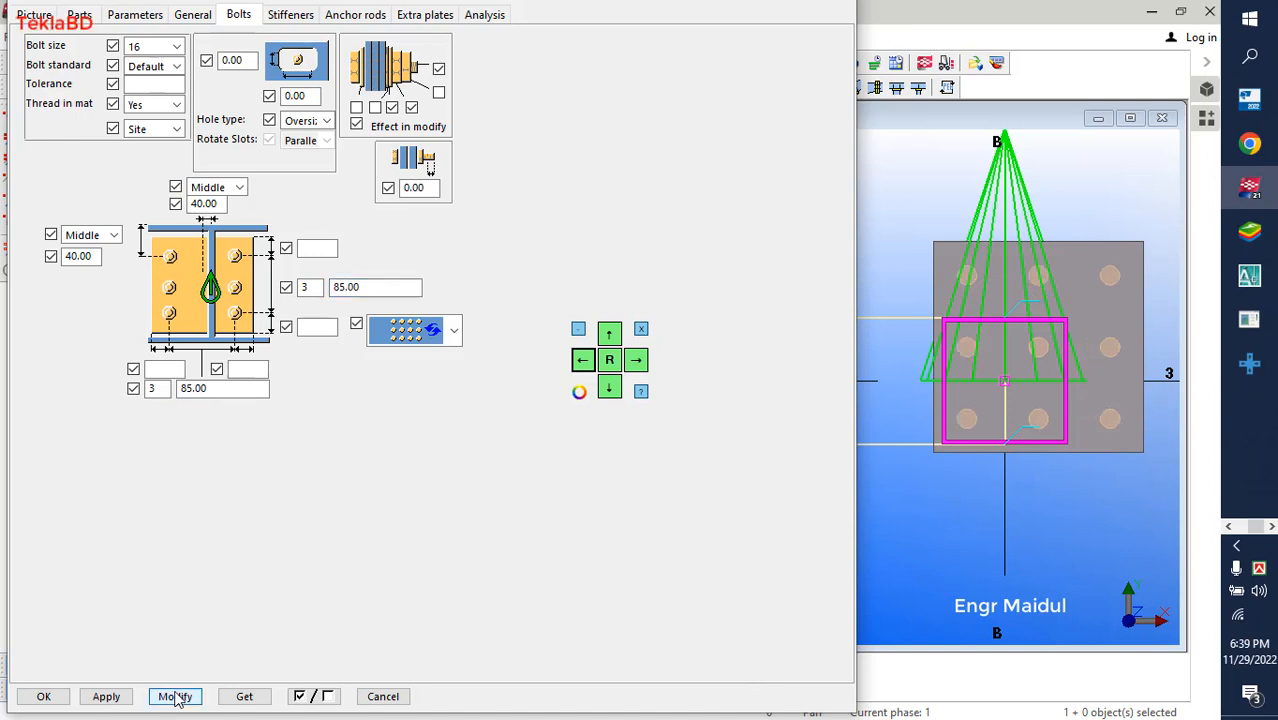
{"action": "left_click", "coordinate": [909, 511]}
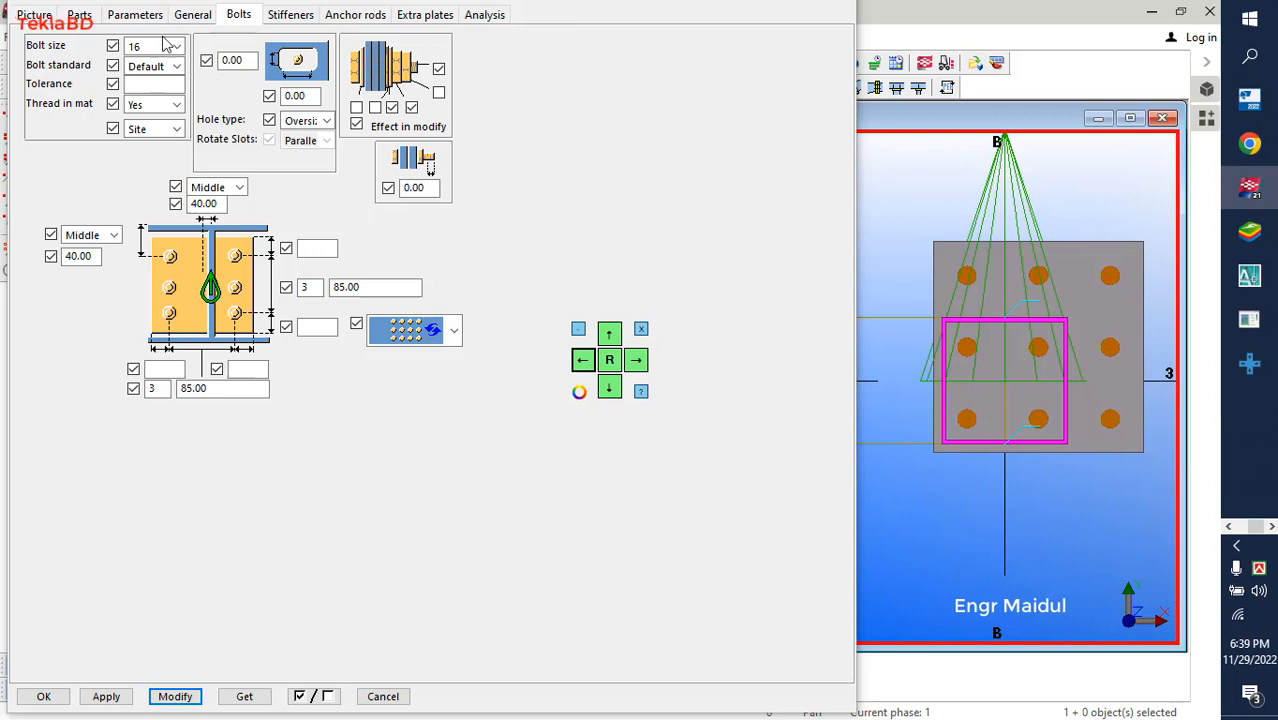
- Try eliminating bolt numbers 1 and 2 from the base plate's bolt group and apply it to the model
{"action": "left_click", "coordinate": [122, 19]}
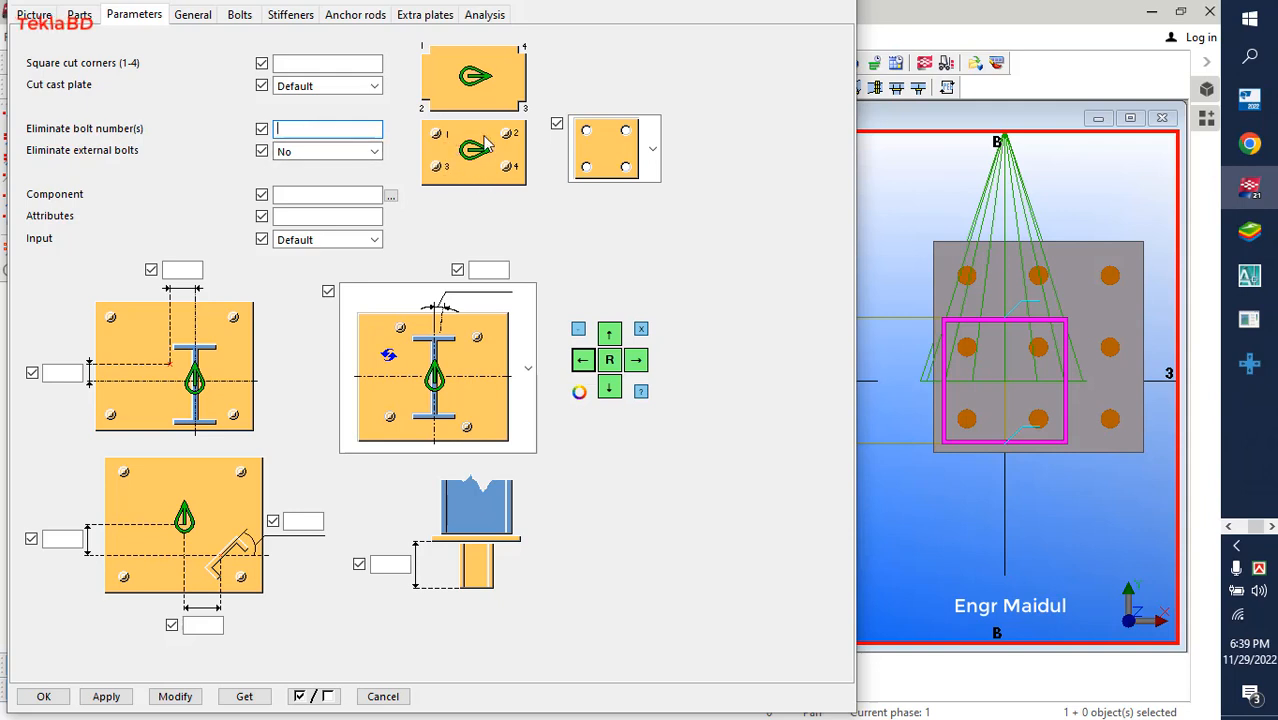
{"action": "mouse_move", "coordinate": [412, 116]}
{"action": "left_mouse_down"}
{"action": "mouse_move", "coordinate": [456, 158]}
{"action": "mouse_move", "coordinate": [530, 187]}
{"action": "left_mouse_up"}
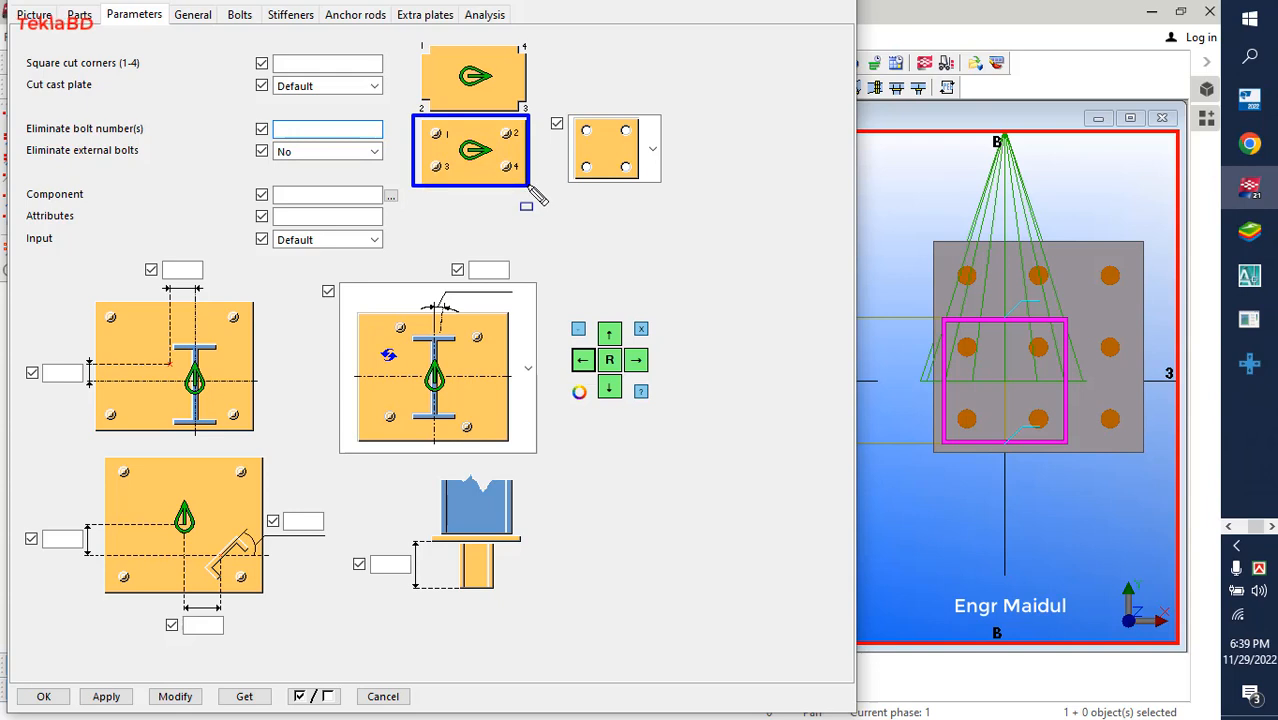
{"action": "key", "text": "Escape"}
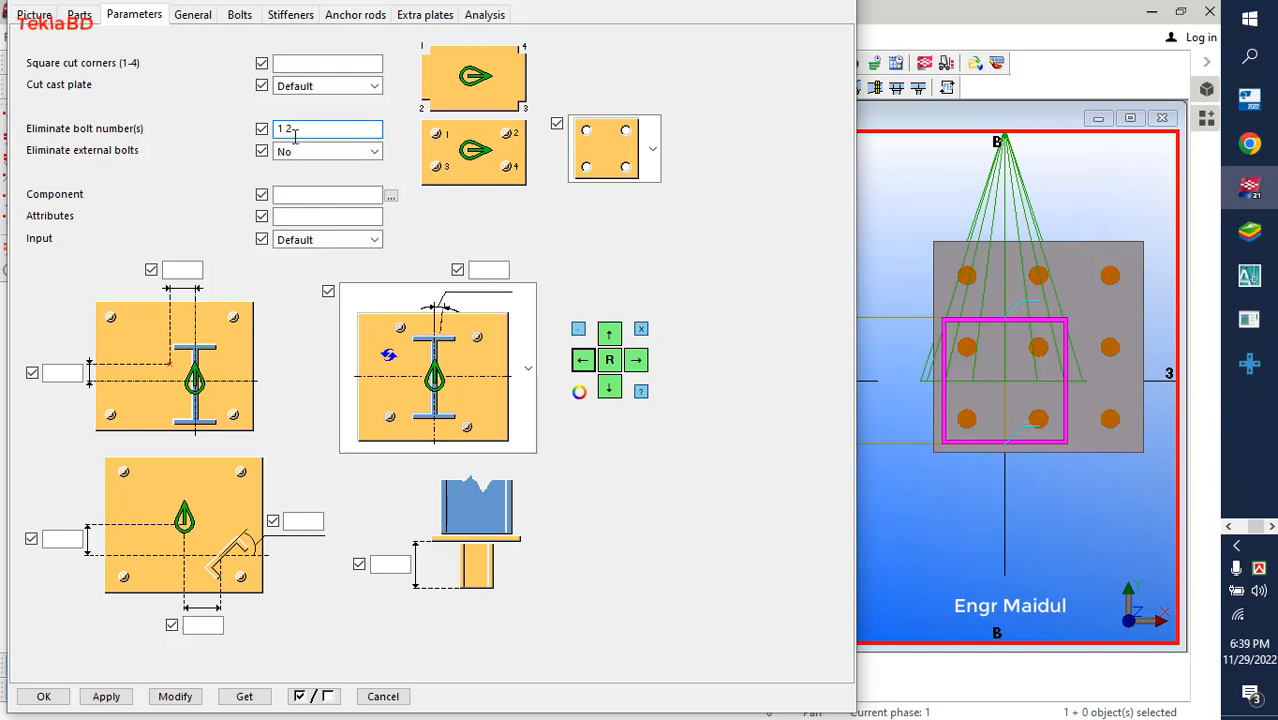
{"action": "left_click", "coordinate": [174, 697]}
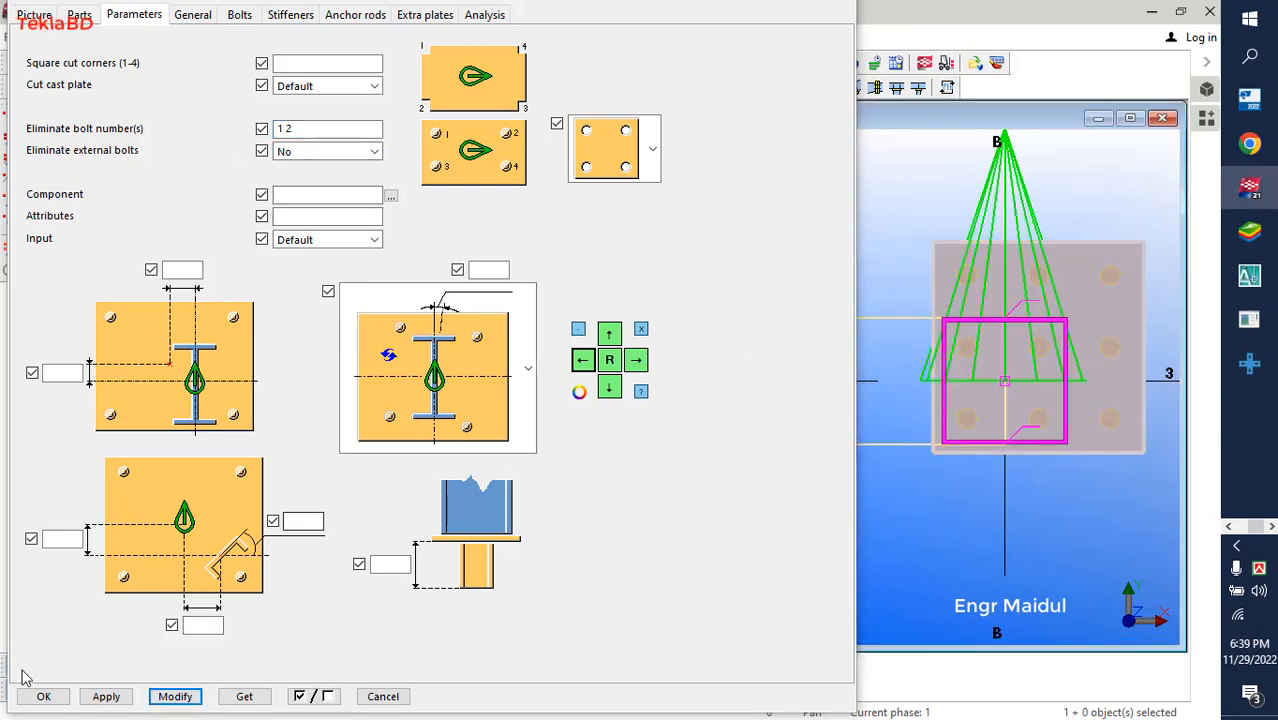
{"action": "left_click", "coordinate": [174, 697]}
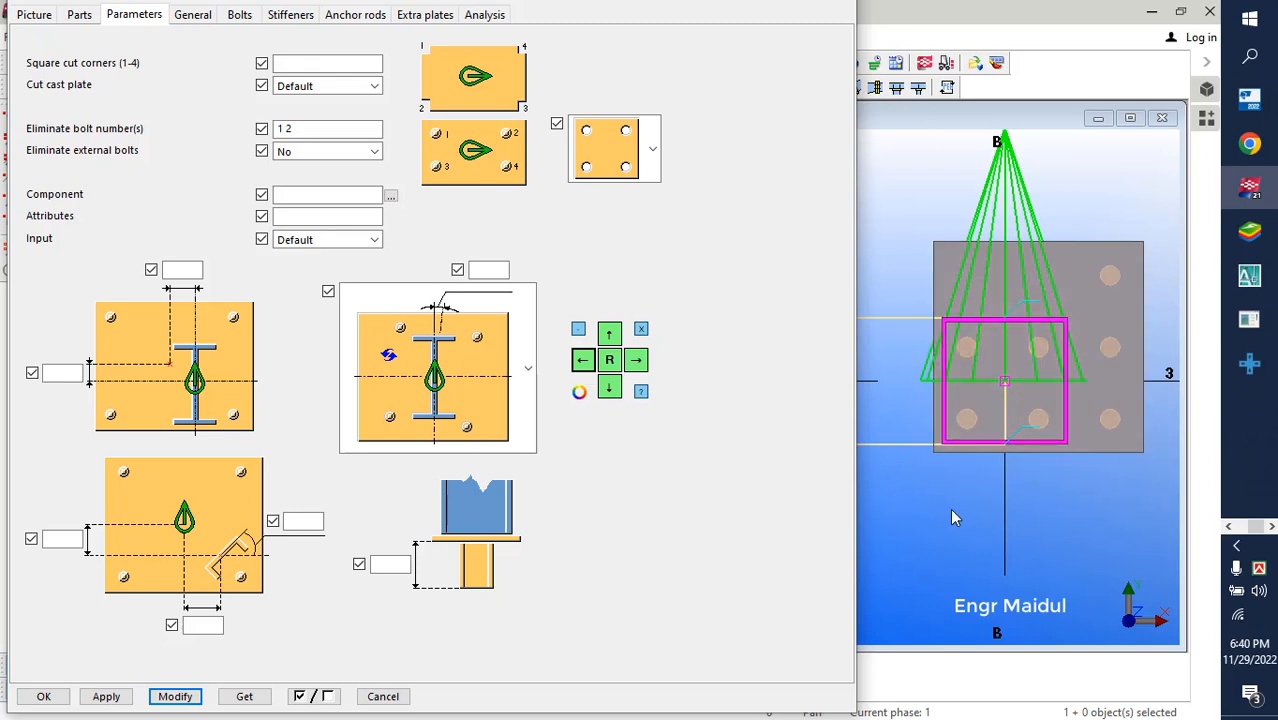
- Set the eliminated bolt number to 3 for the base plate and apply it to the model
{"action": "left_click", "coordinate": [316, 131]}
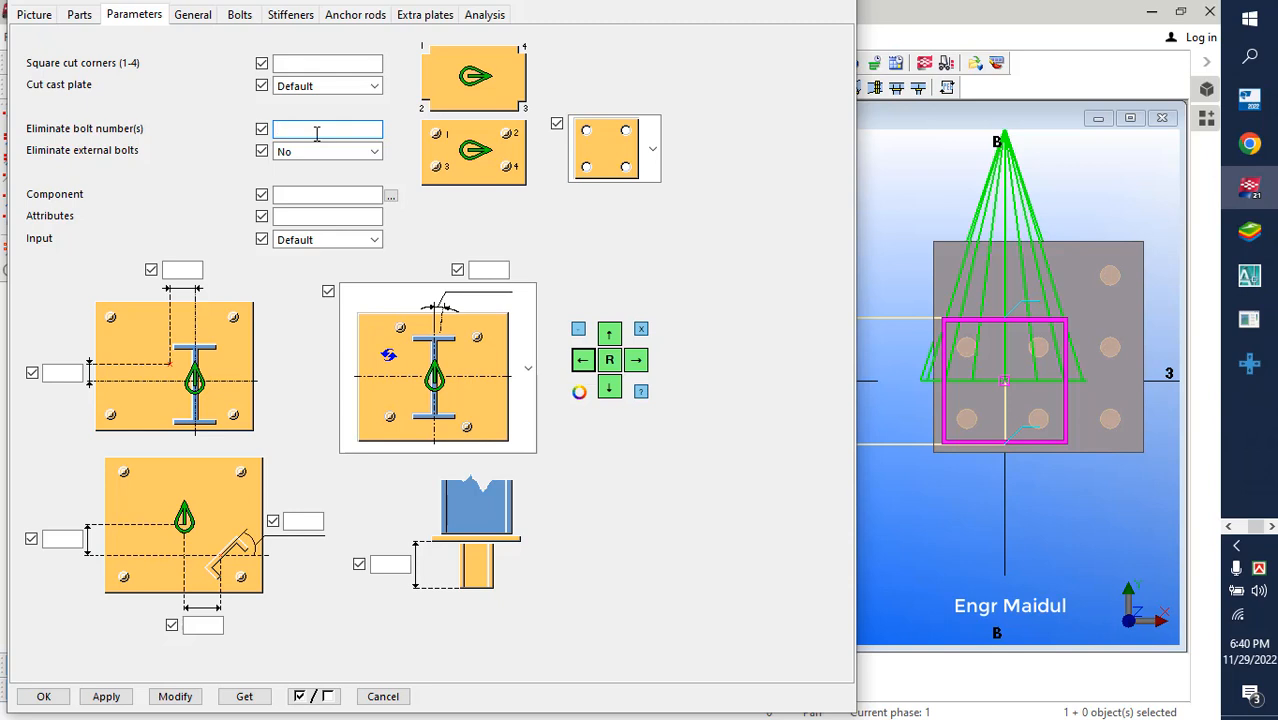
{"action": "type", "text": "3"}
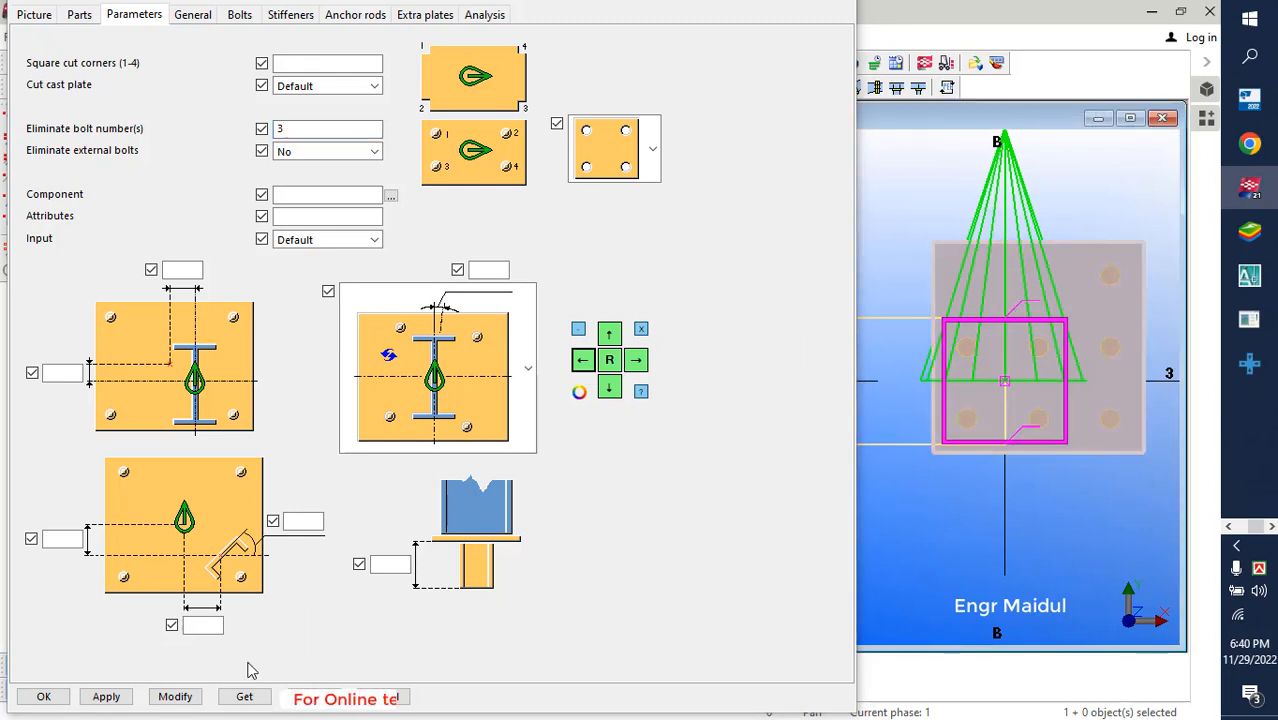
{"action": "left_click", "coordinate": [191, 697]}
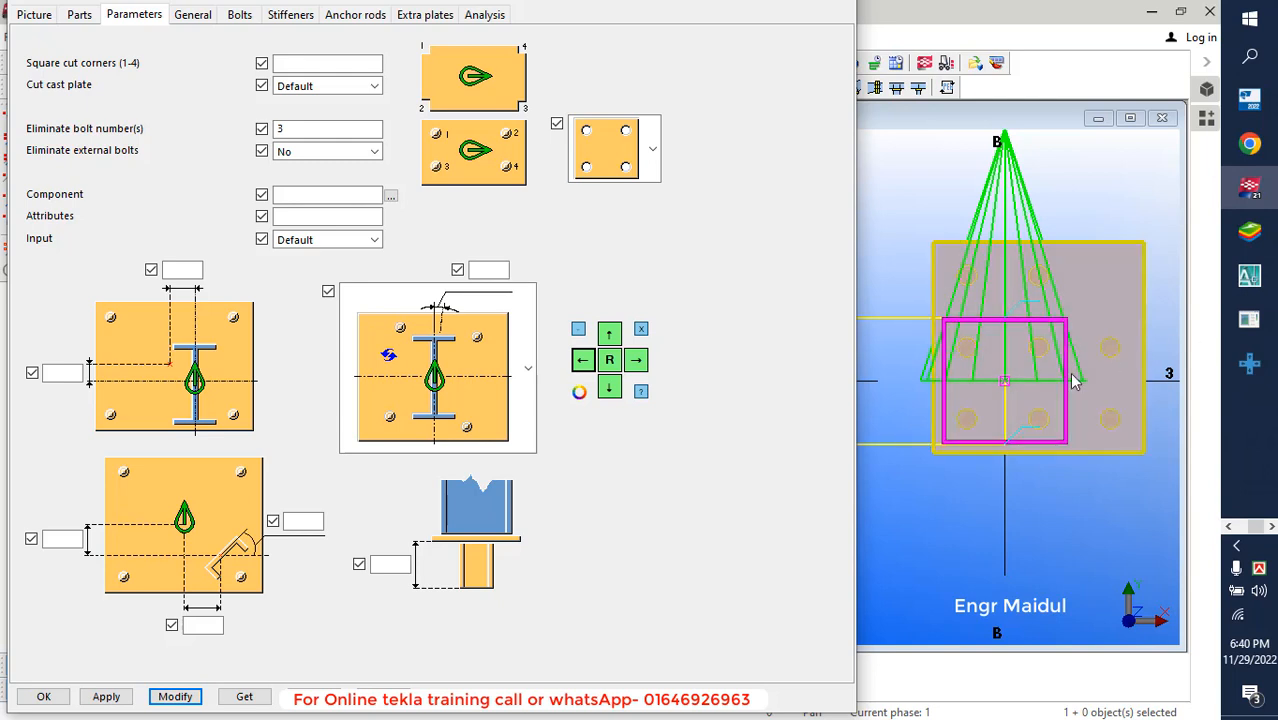
- Add bolt numbers 4, 5, 7 and 8 to the eliminated bolts and apply the change to the model
{"action": "left_click", "coordinate": [343, 128]}
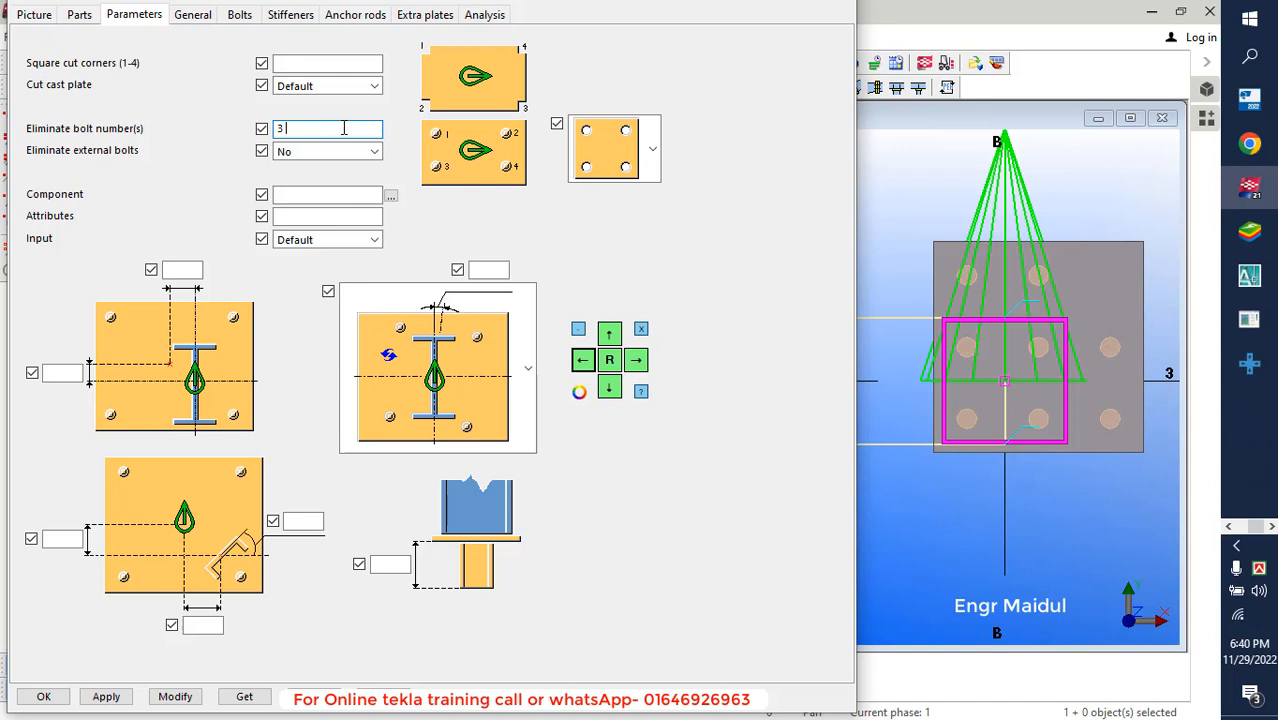
{"action": "type", "text": "4 5 7"}
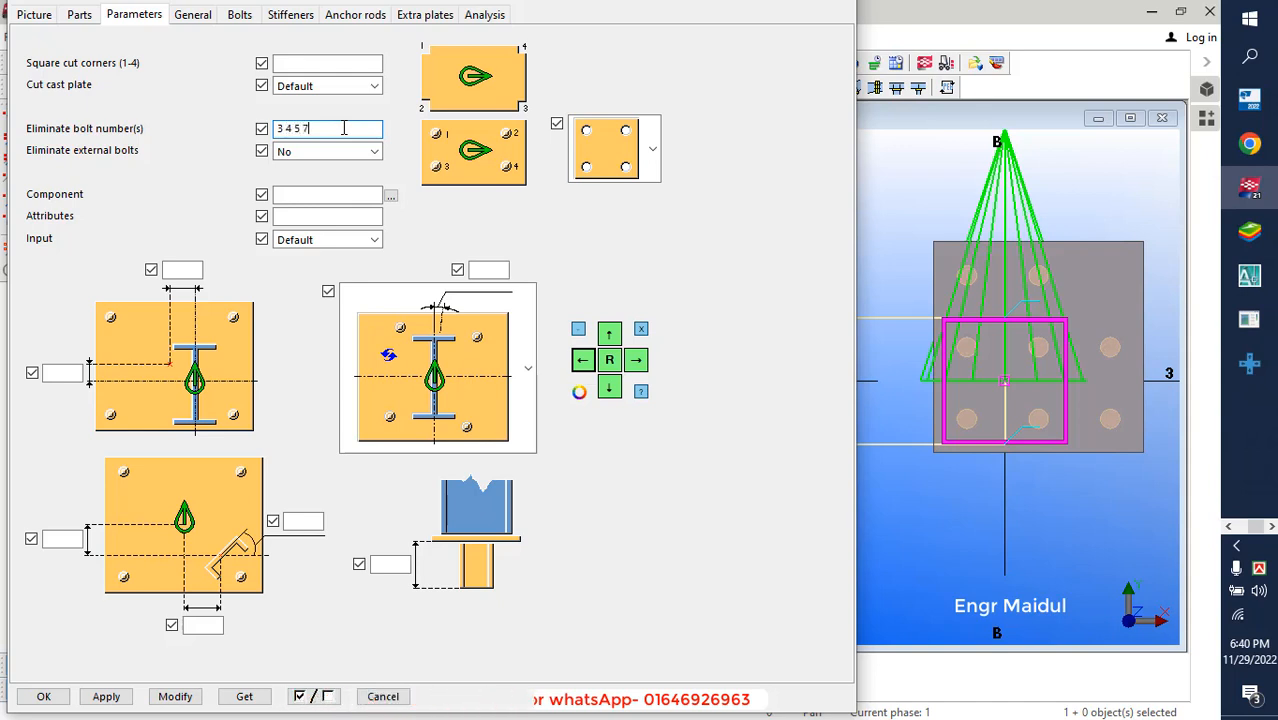
{"action": "type", "text": " 8"}
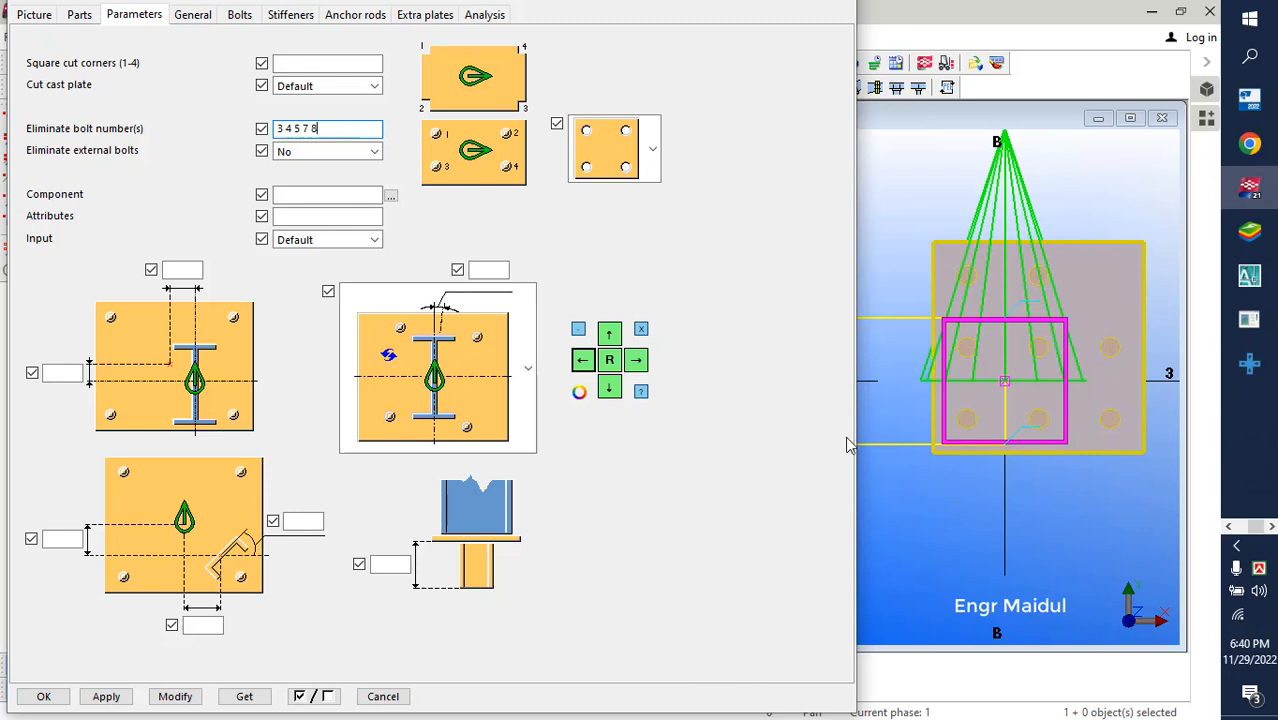
{"action": "left_click", "coordinate": [194, 698]}
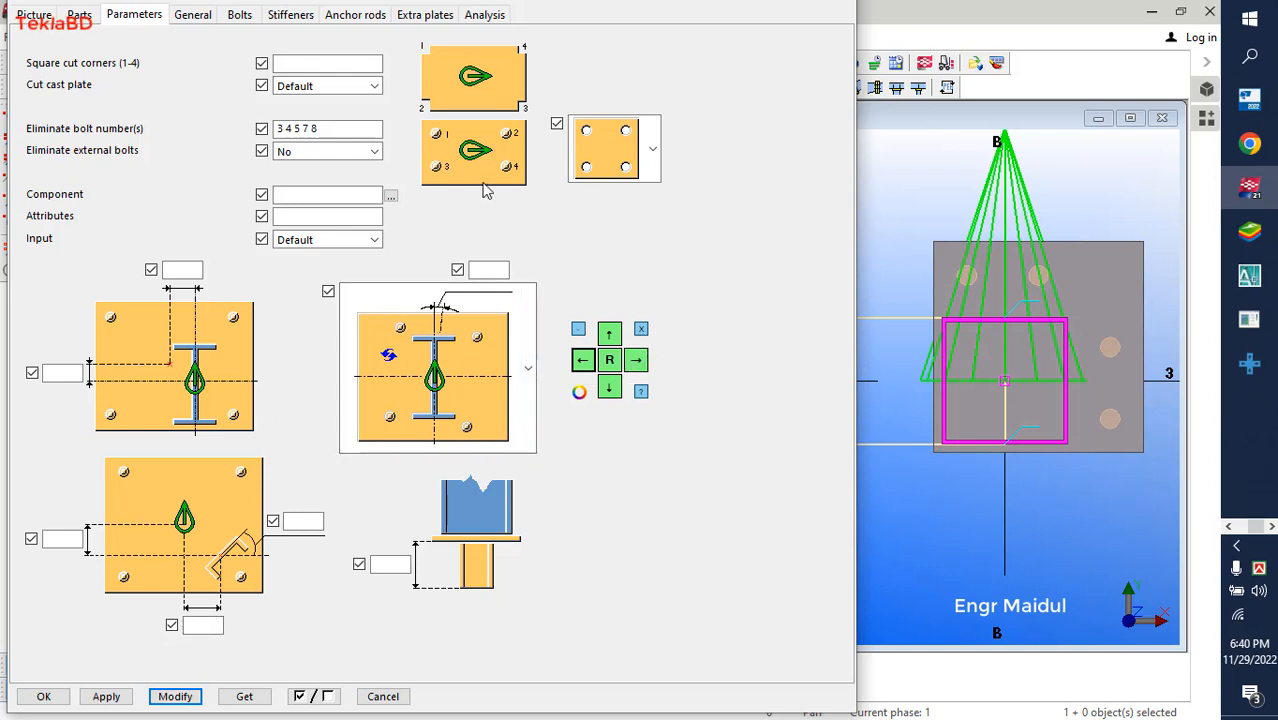
- Try a 25 mm by 25 mm cut on the base plate's corner 4 and apply it to the model
{"action": "left_click", "coordinate": [79, 15]}
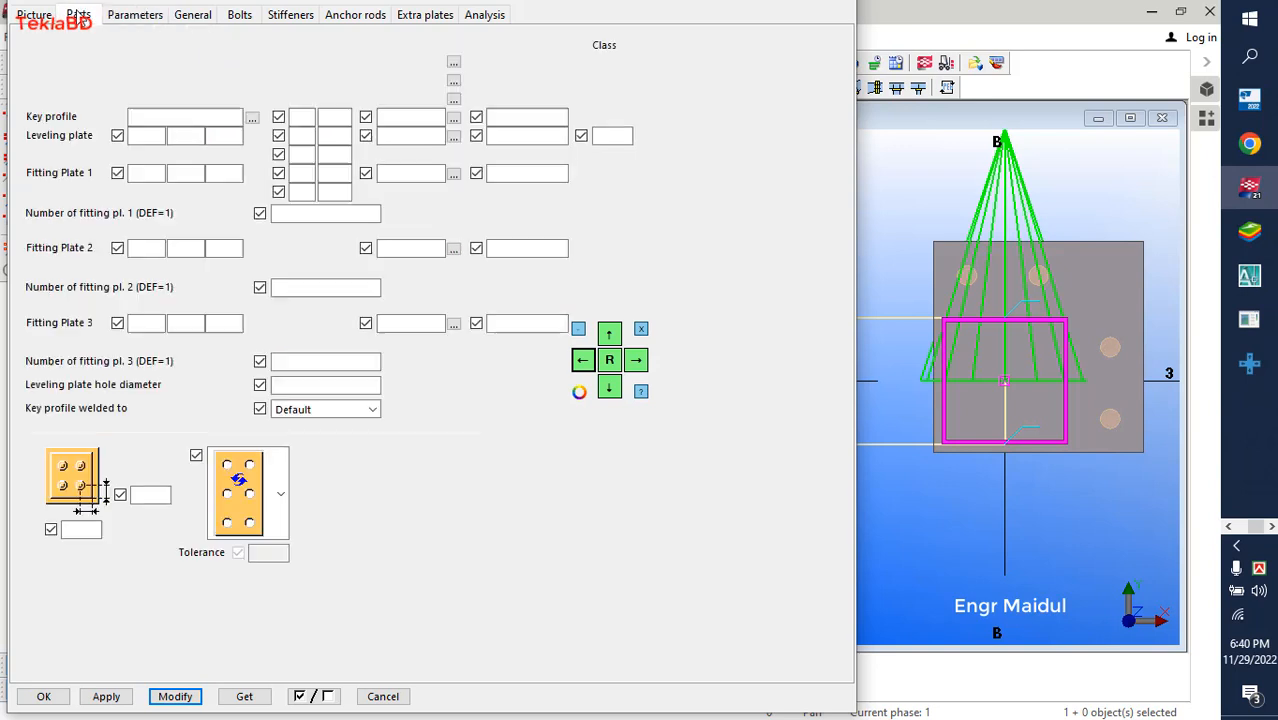
{"action": "left_click", "coordinate": [40, 16]}
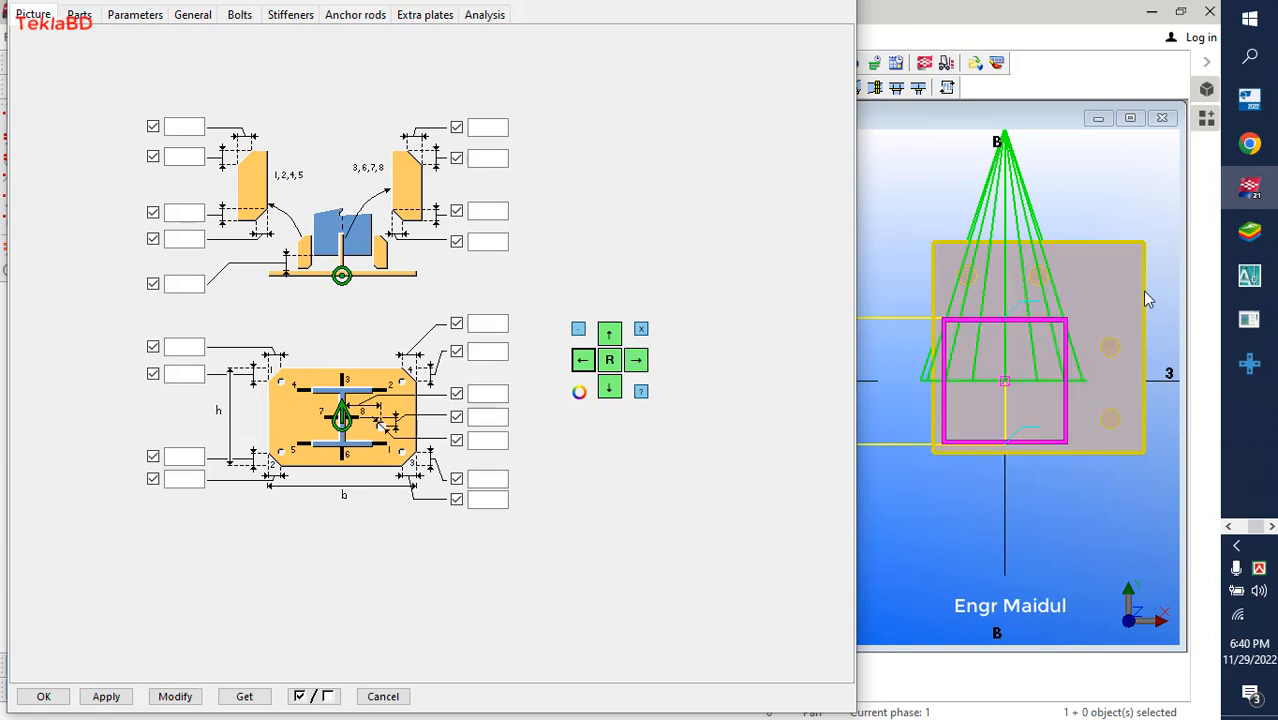
{"action": "left_click", "coordinate": [1096, 248]}
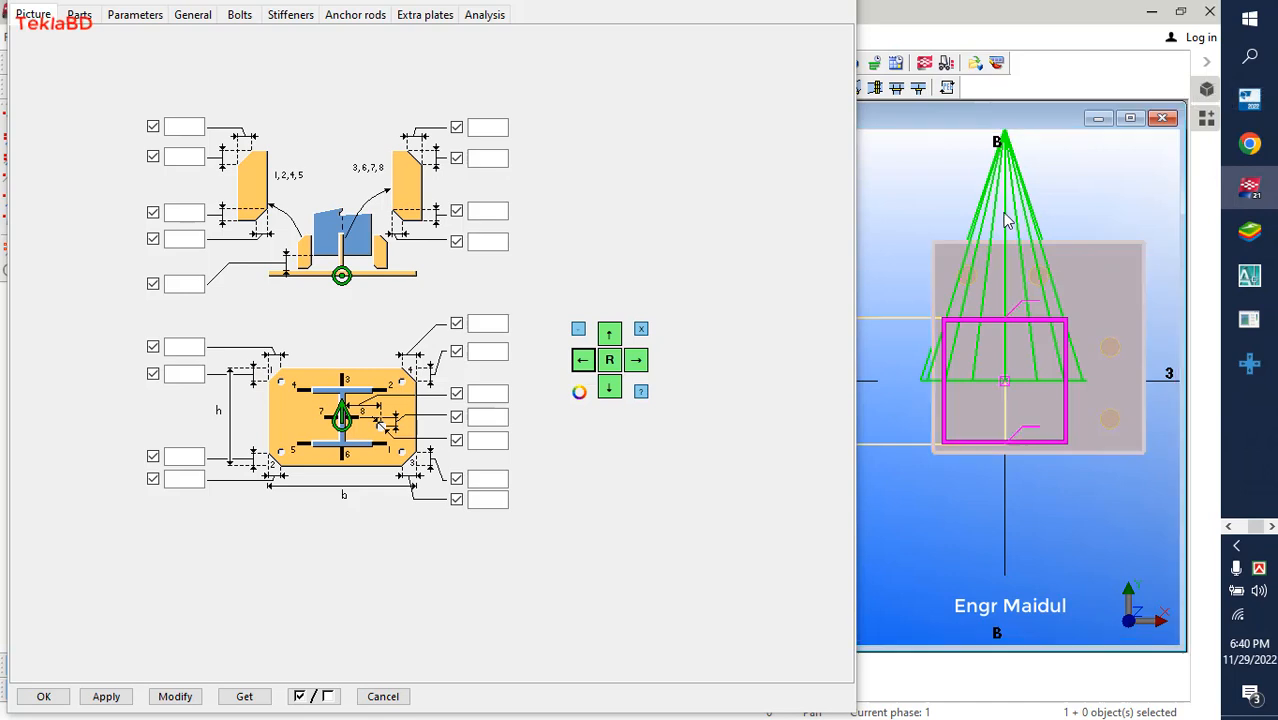
{"action": "left_click", "coordinate": [486, 324]}
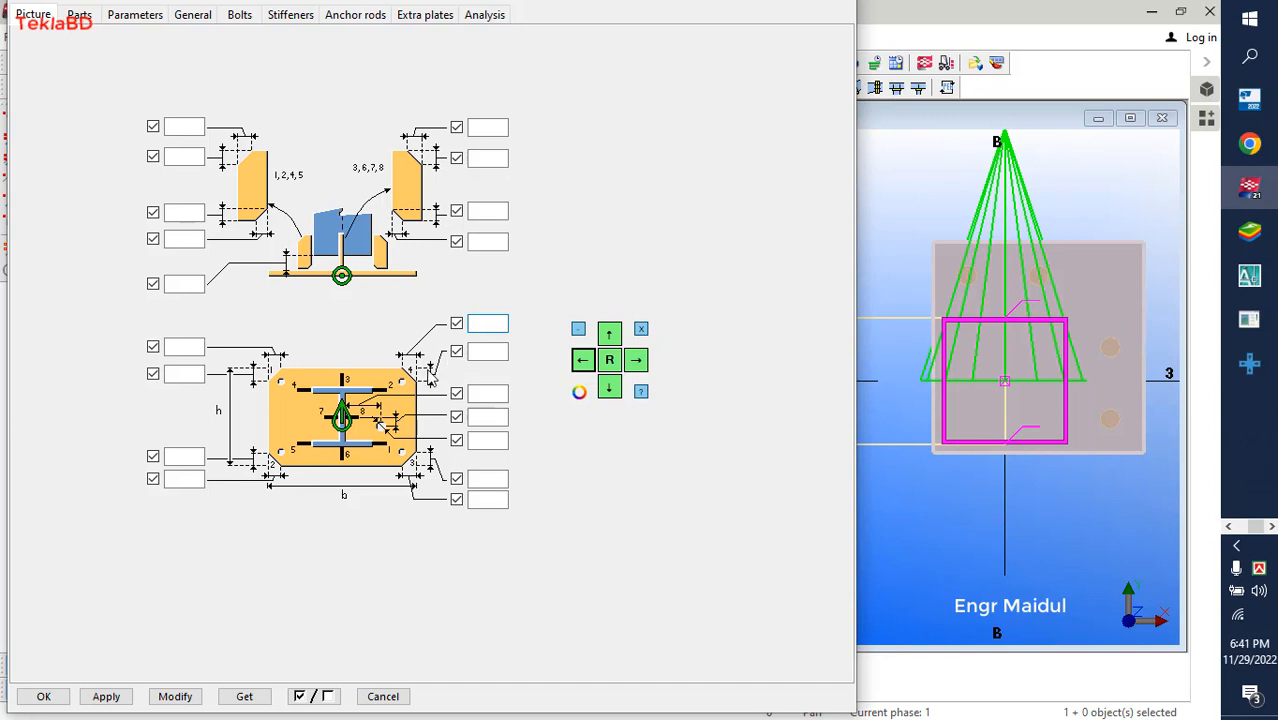
{"action": "left_click", "coordinate": [486, 351]}
{"action": "type", "text": "25"}
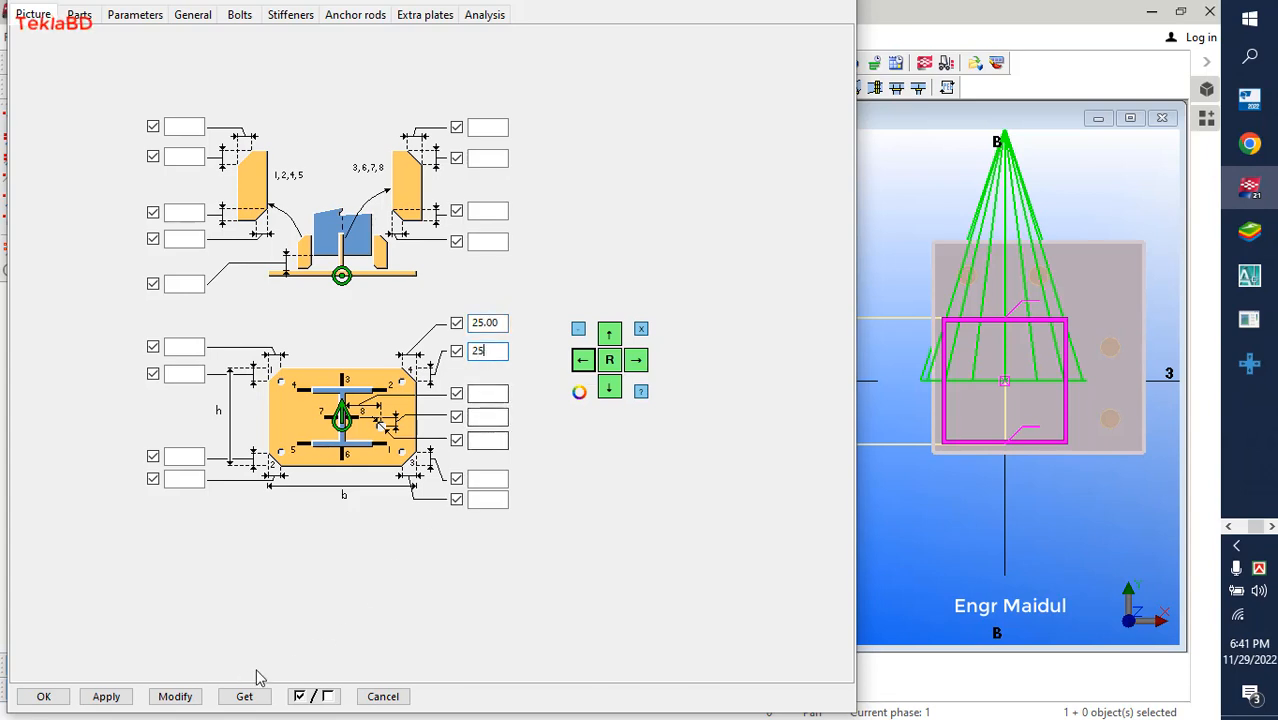
{"action": "left_click", "coordinate": [170, 700]}
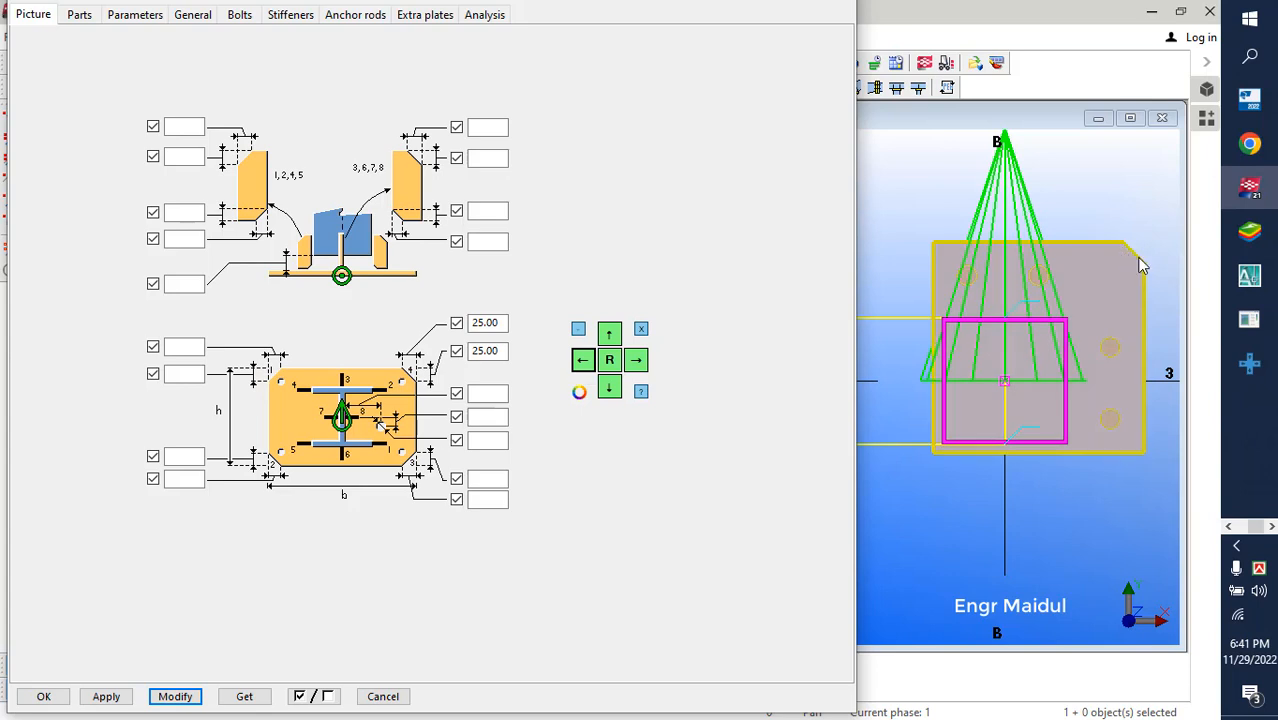
- Set both dimensions of the base plate's corner 4 cut to 50 mm and apply them to the model
{"action": "left_click_drag", "start_coordinate": [503, 323], "coordinate": [432, 324]}
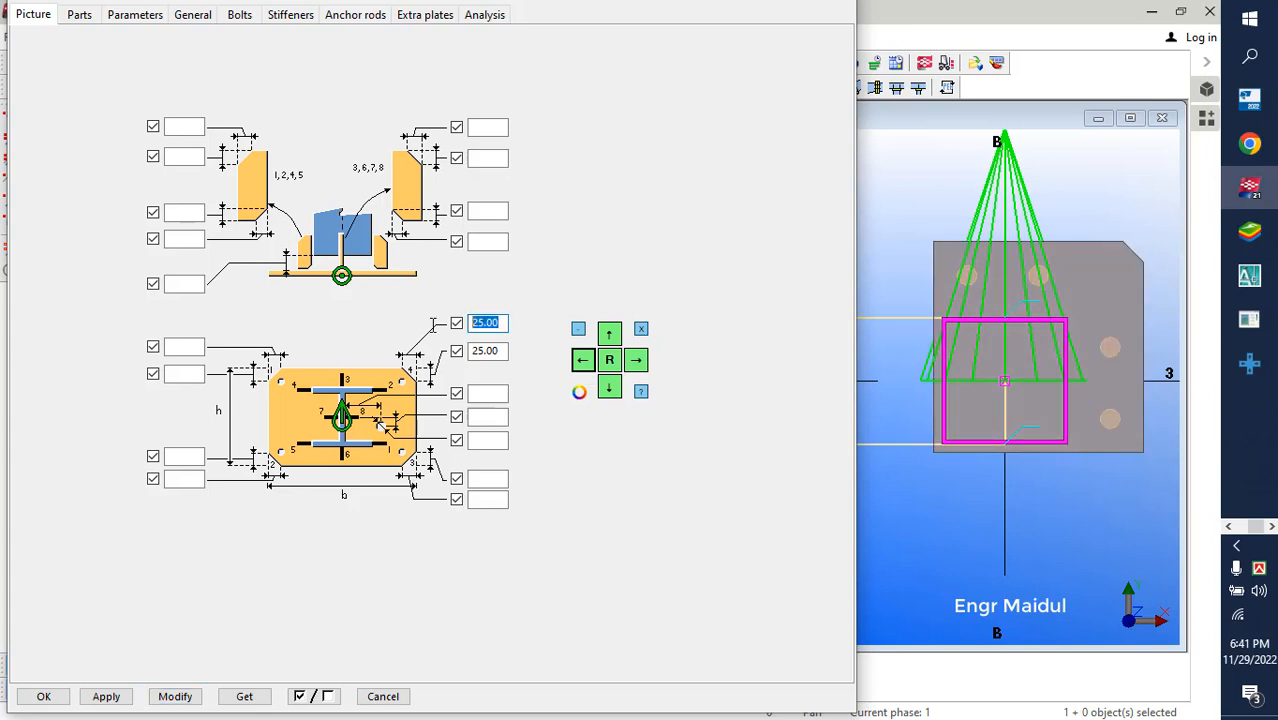
{"action": "type", "text": "50"}
{"action": "left_click_drag", "start_coordinate": [500, 351], "coordinate": [452, 355]}
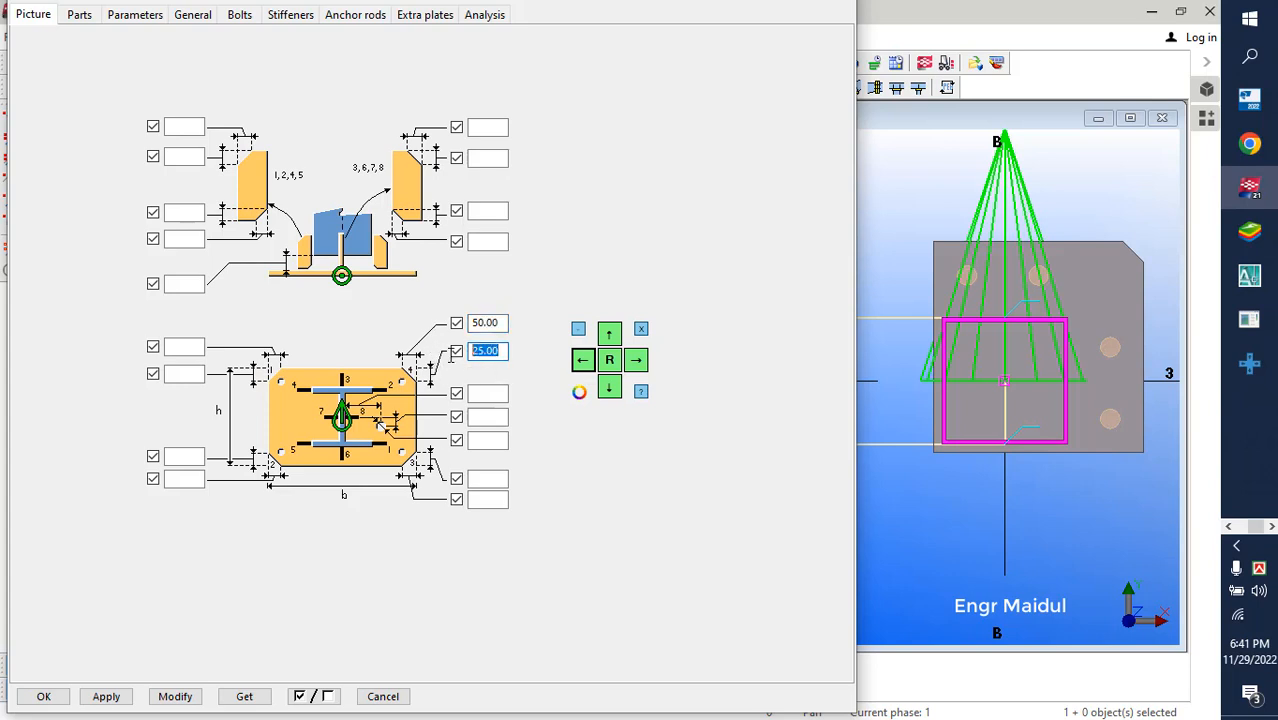
{"action": "type", "text": "50"}
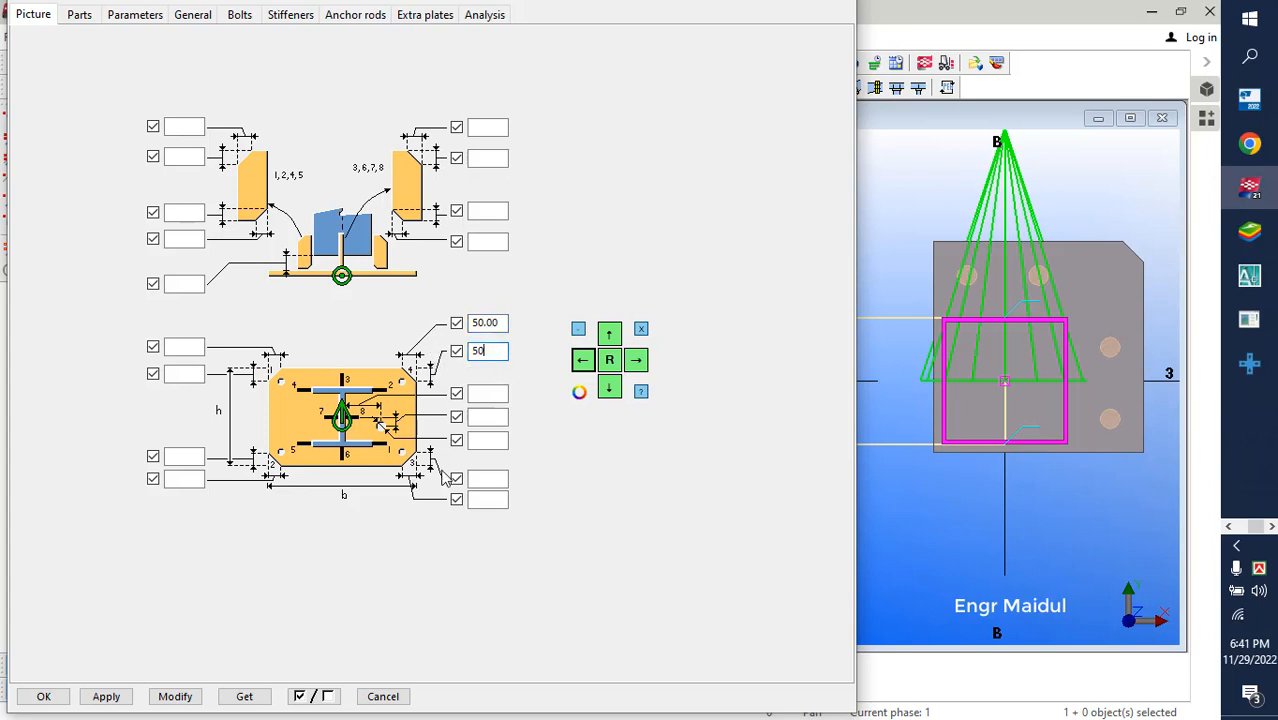
{"action": "left_click", "coordinate": [175, 696]}
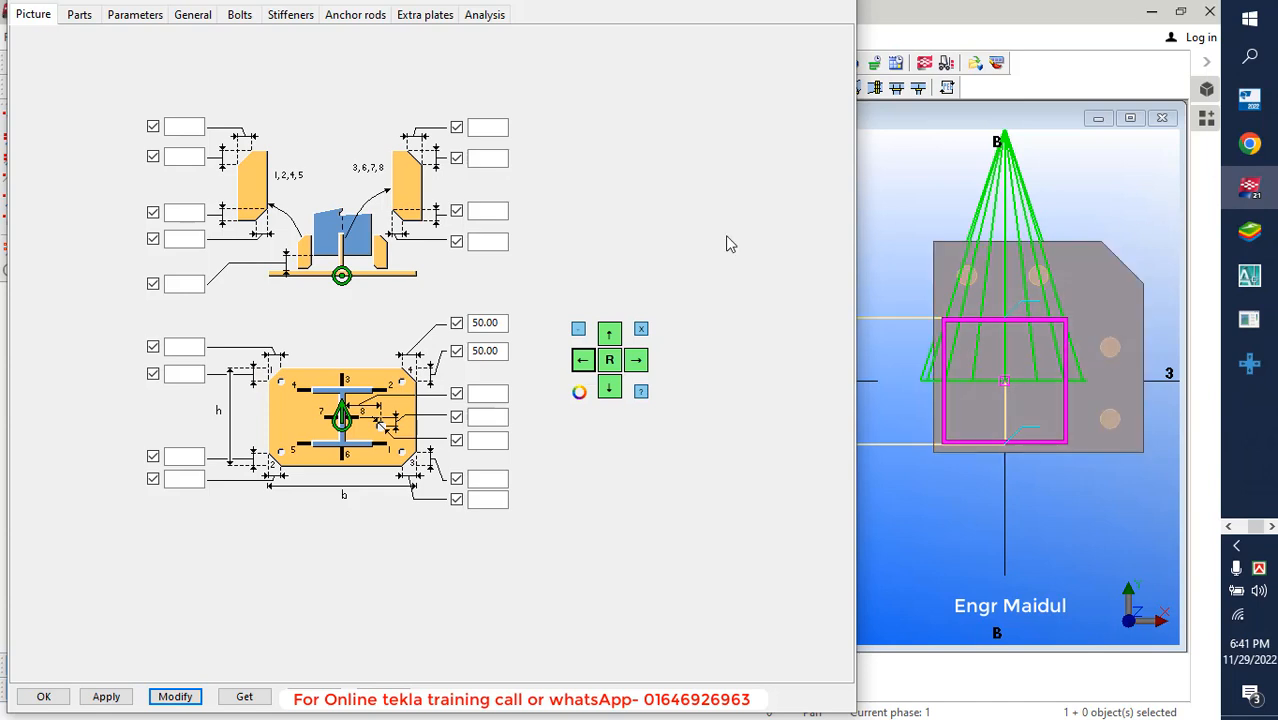
- Try making corner 1 of the base plate a square cut corner and apply it to the model
{"action": "left_click", "coordinate": [81, 15]}
{"action": "left_click", "coordinate": [134, 16]}
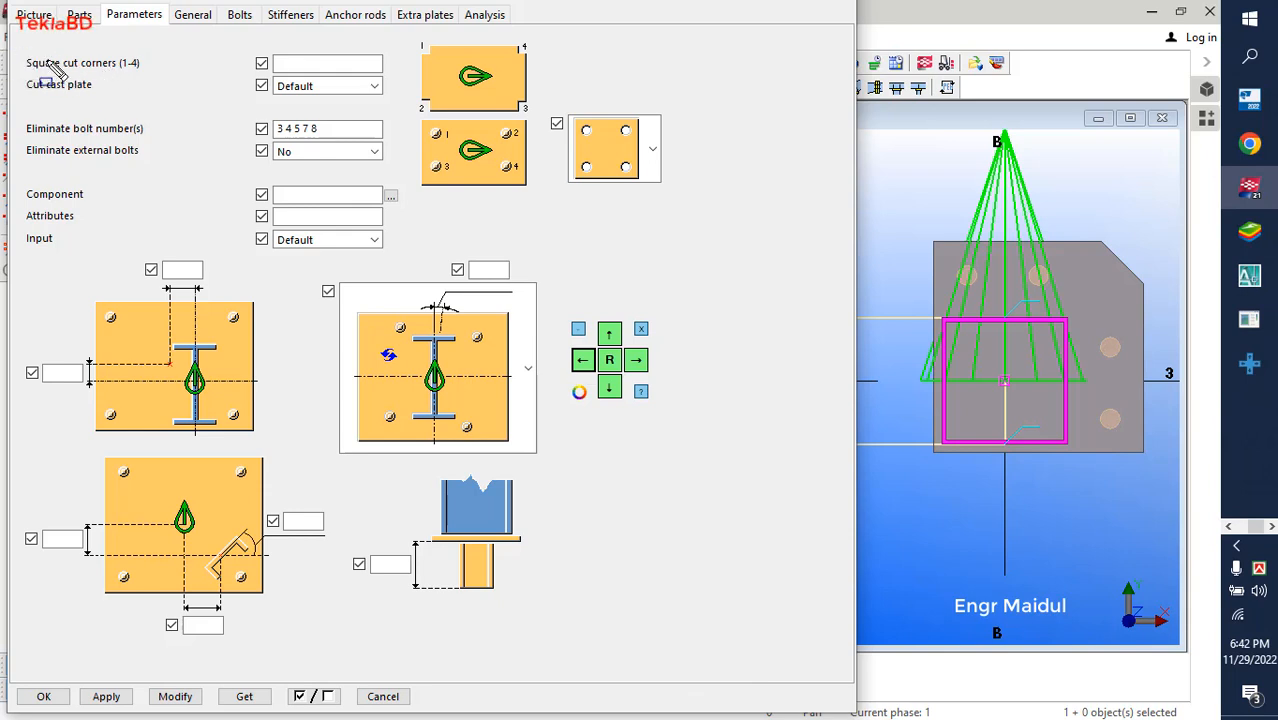
{"action": "left_click_drag", "start_coordinate": [8, 50], "coordinate": [173, 77]}
{"action": "left_click", "coordinate": [325, 65]}
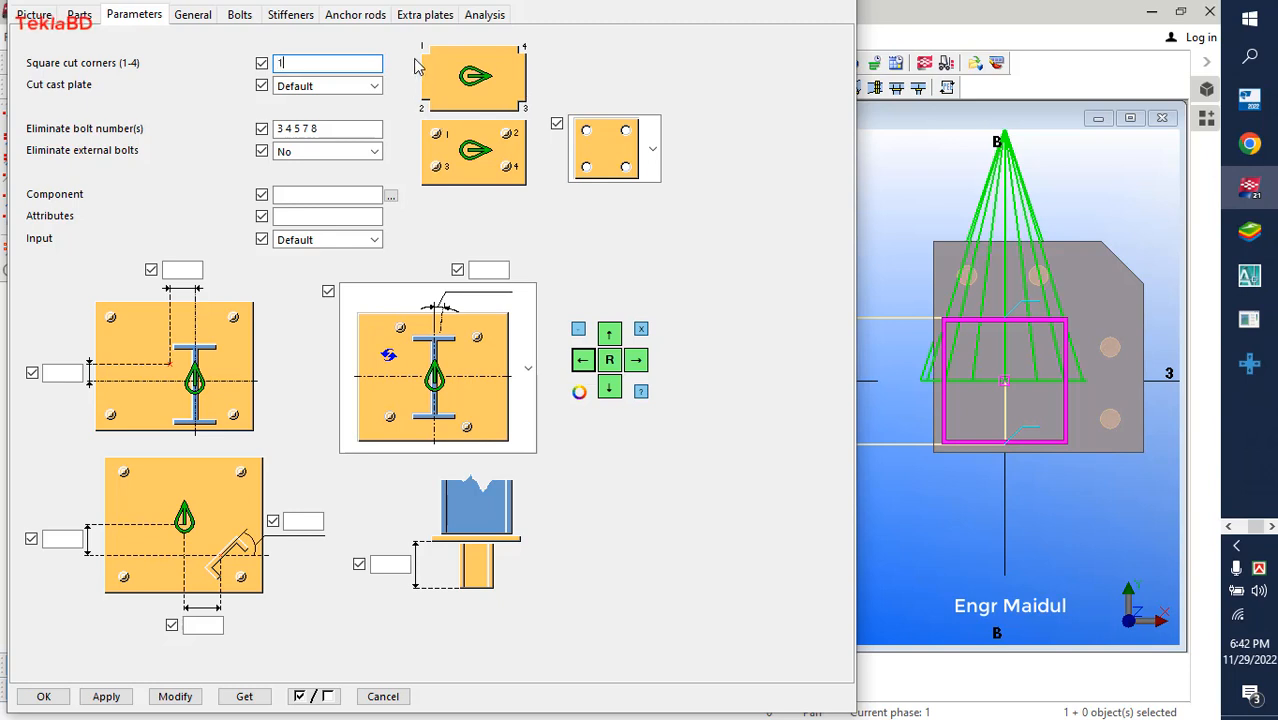
{"action": "left_click", "coordinate": [175, 696]}
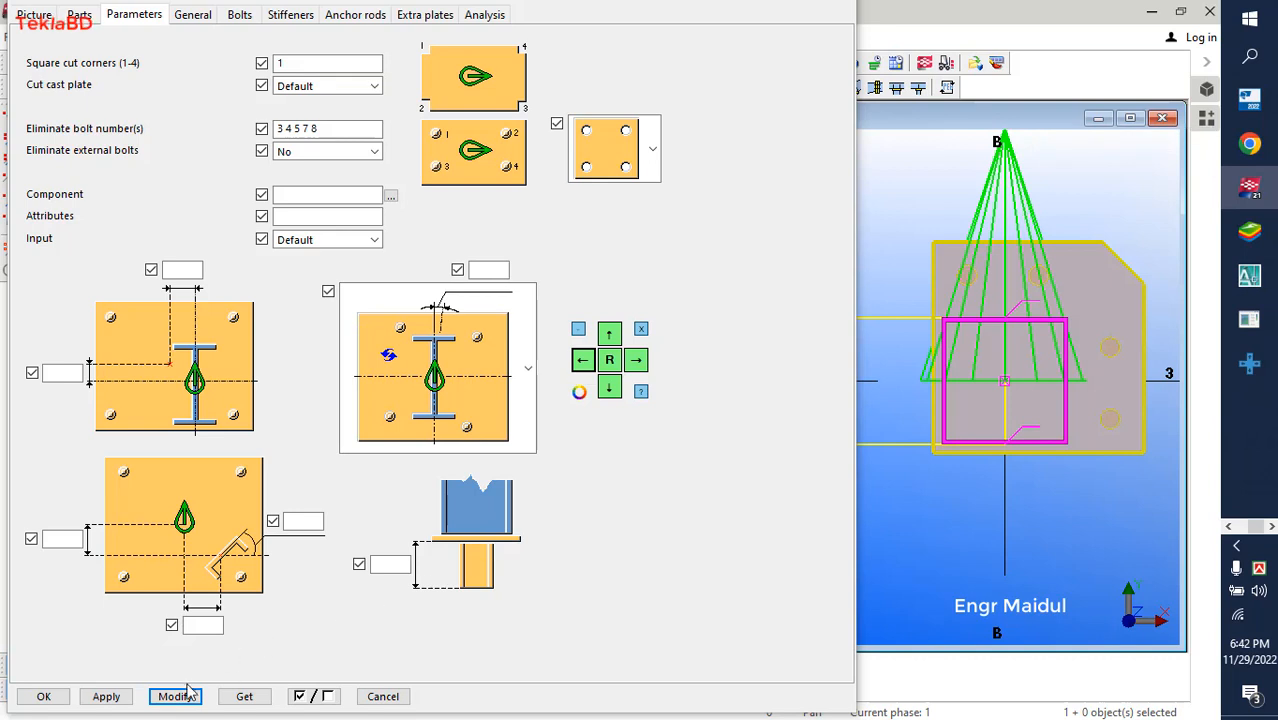
{"action": "left_click", "coordinate": [185, 696]}
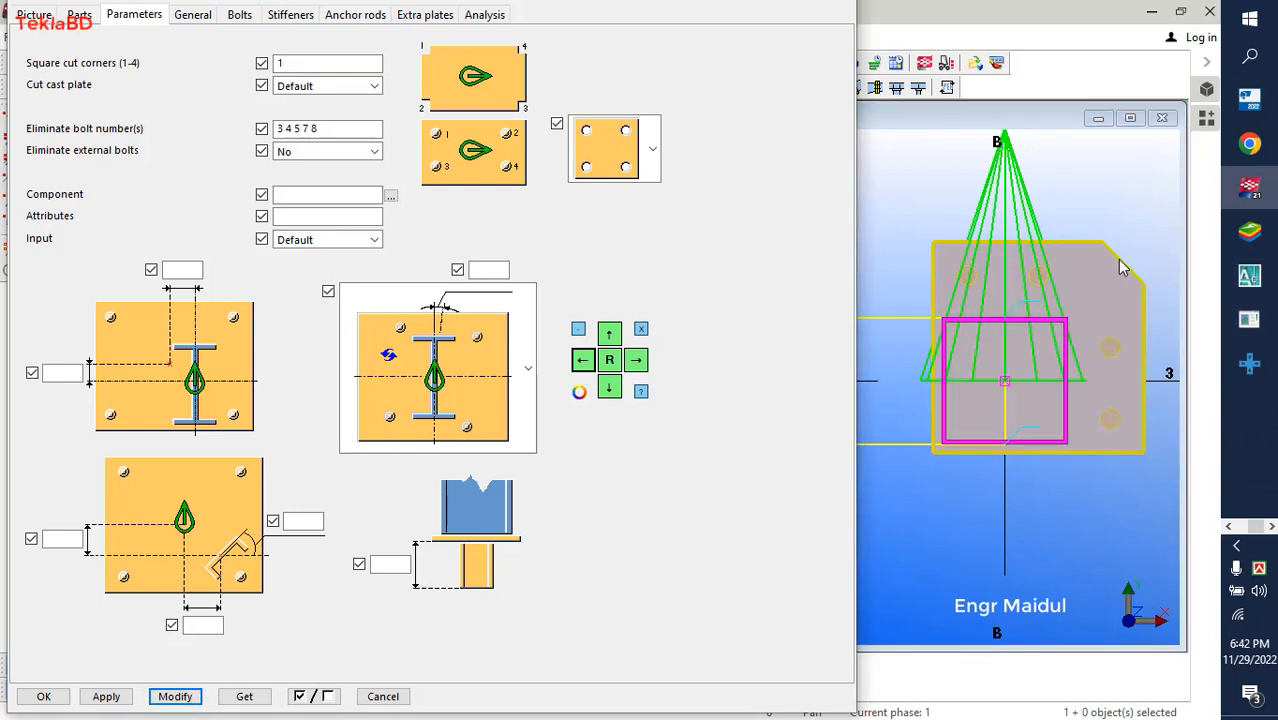
- Set the base plate's square cut corner to number 4 and apply it to the model
{"action": "left_click_drag", "start_coordinate": [296, 66], "coordinate": [220, 90]}
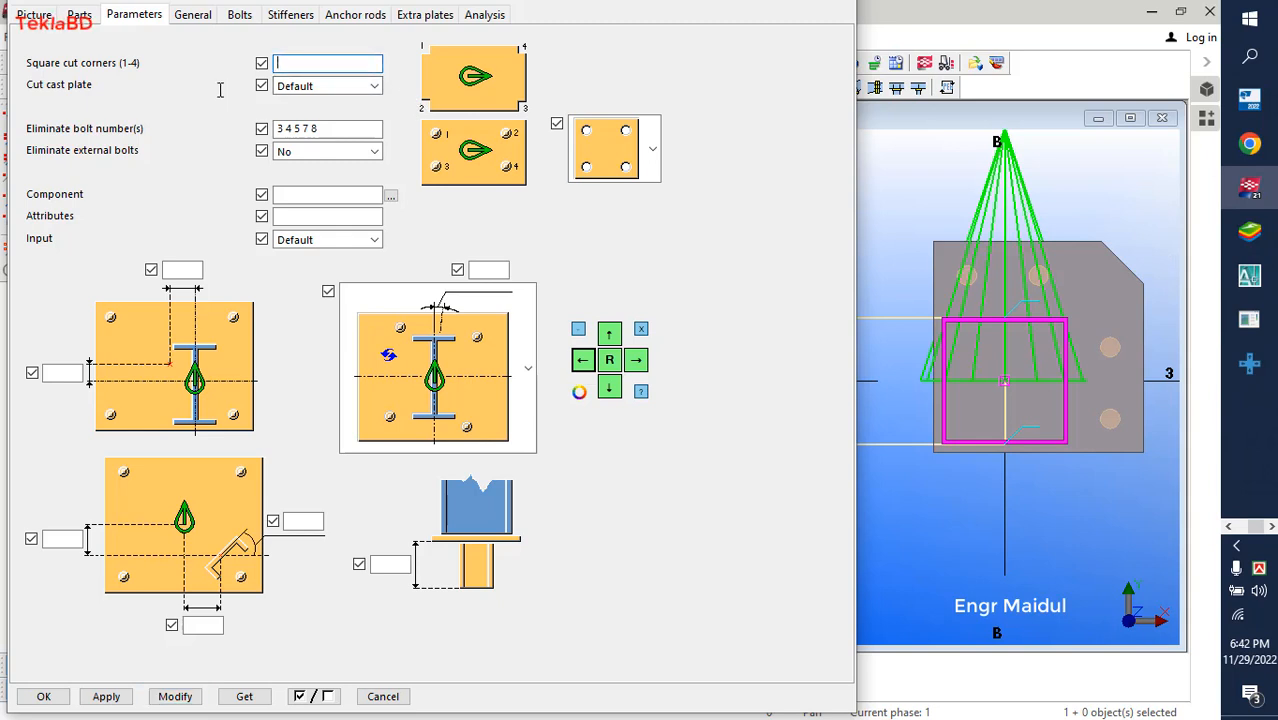
{"action": "left_click", "coordinate": [176, 697]}
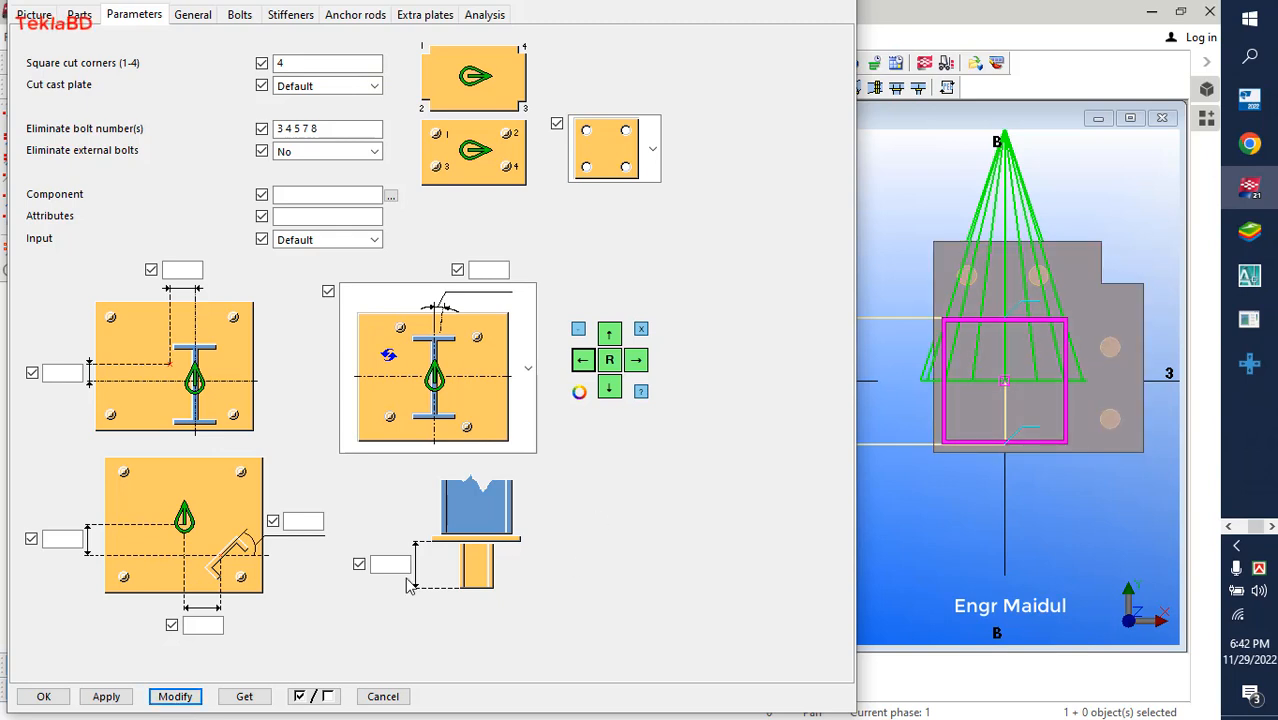
{"action": "left_click", "coordinate": [1107, 198]}
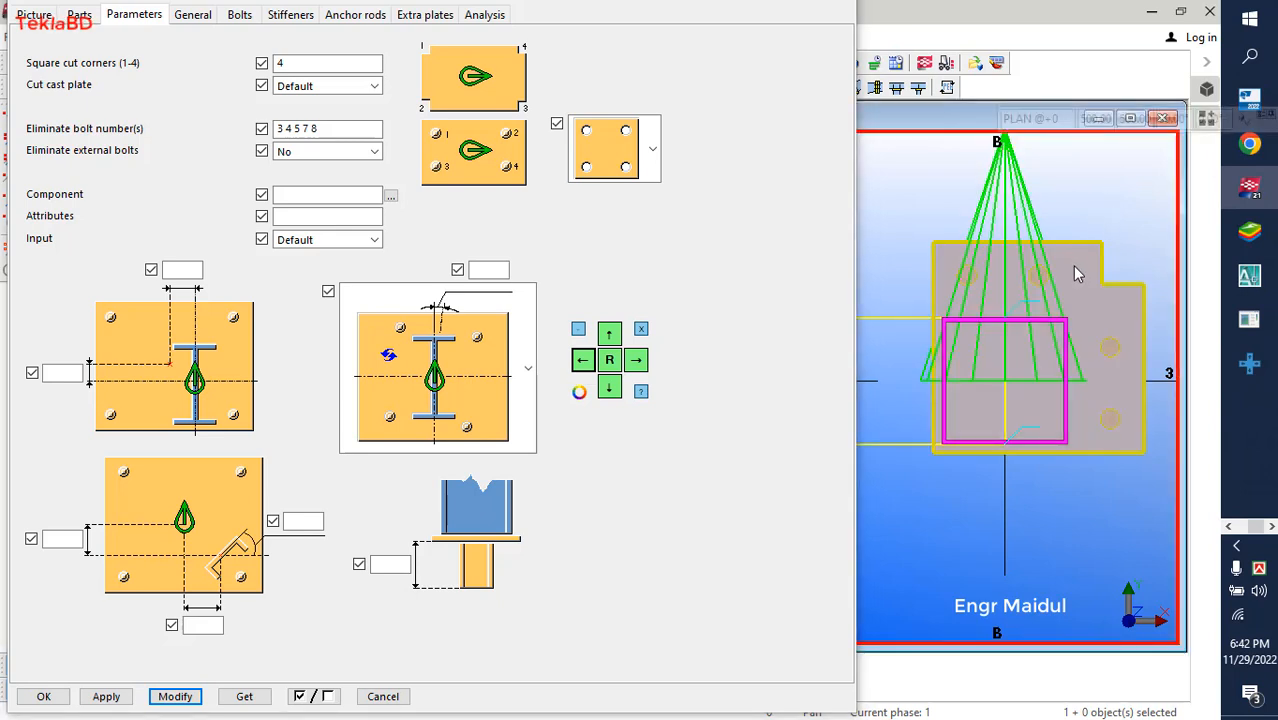
- Change the base plate's fastening from the default to Anchor rods and apply it to the model
{"action": "left_click", "coordinate": [240, 15]}
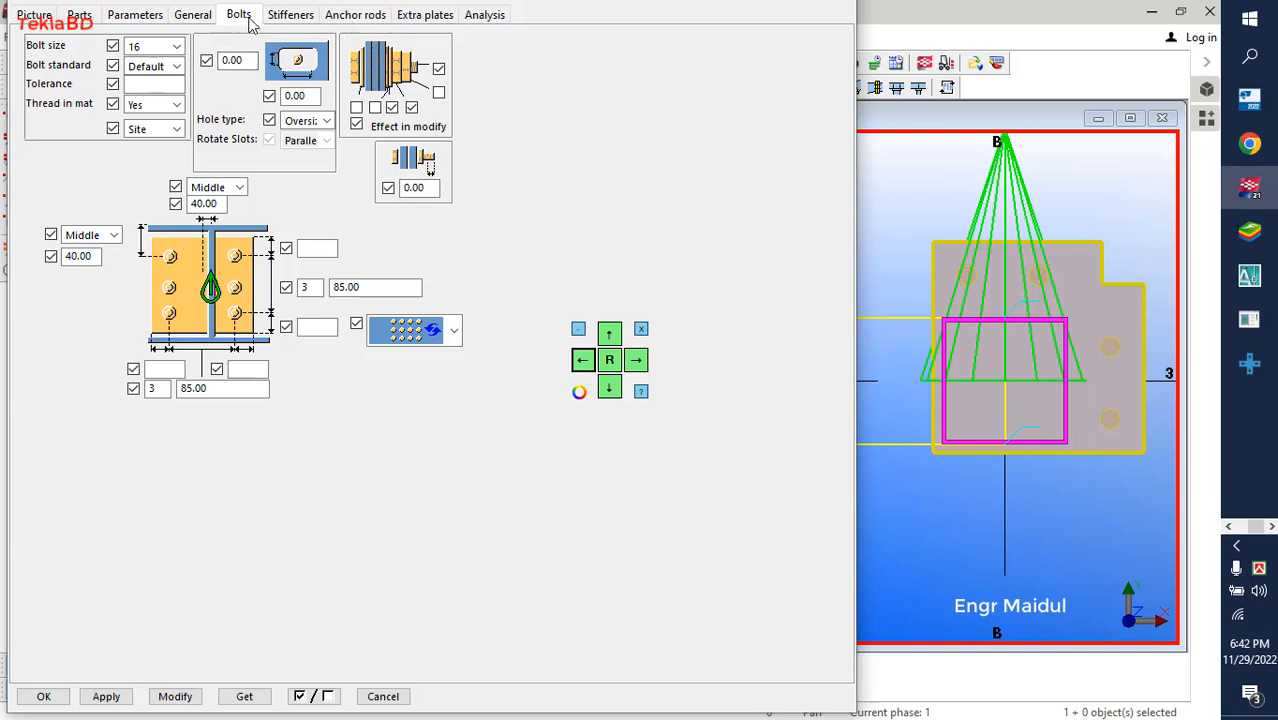
{"action": "left_click", "coordinate": [360, 17]}
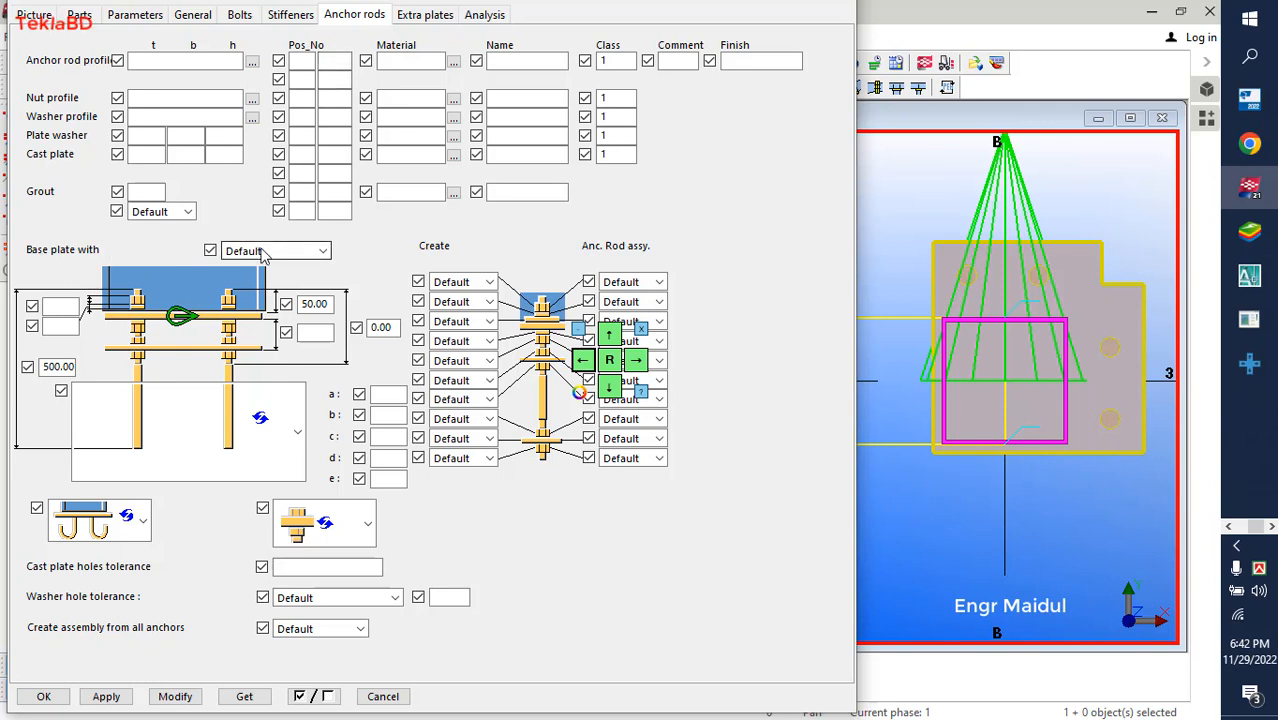
{"action": "left_click", "coordinate": [263, 252]}
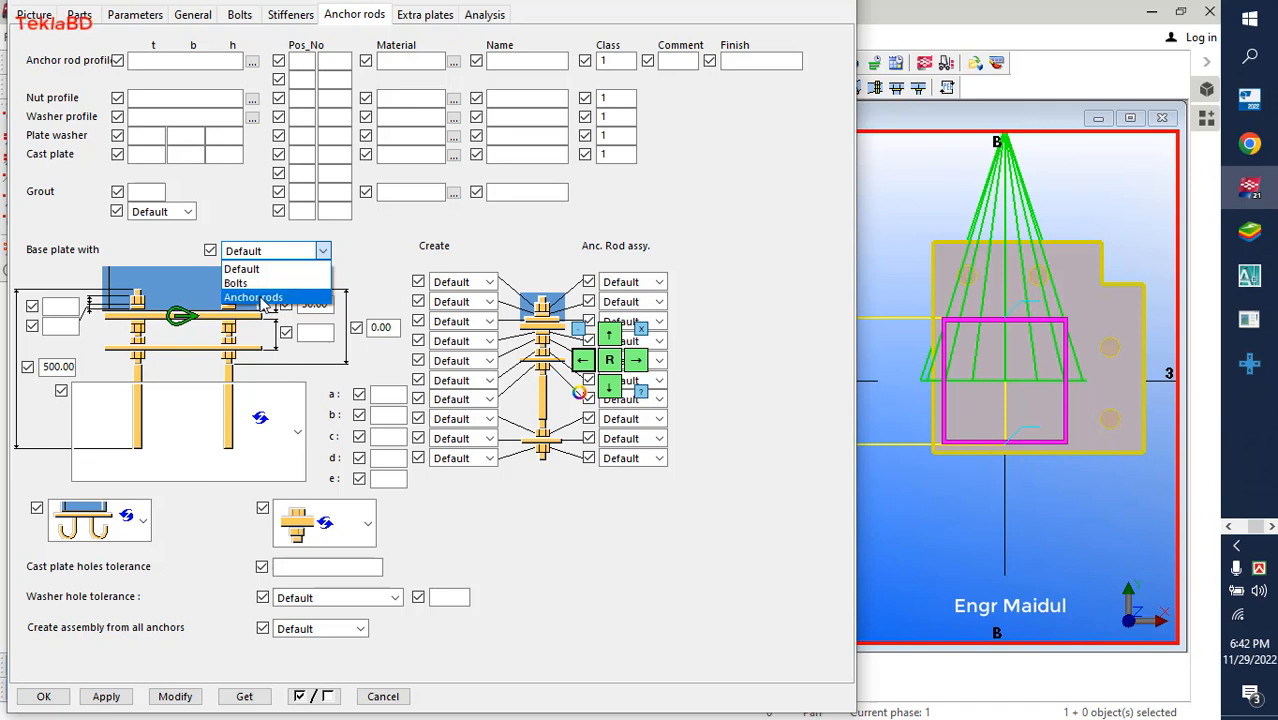
{"action": "left_click", "coordinate": [255, 297]}
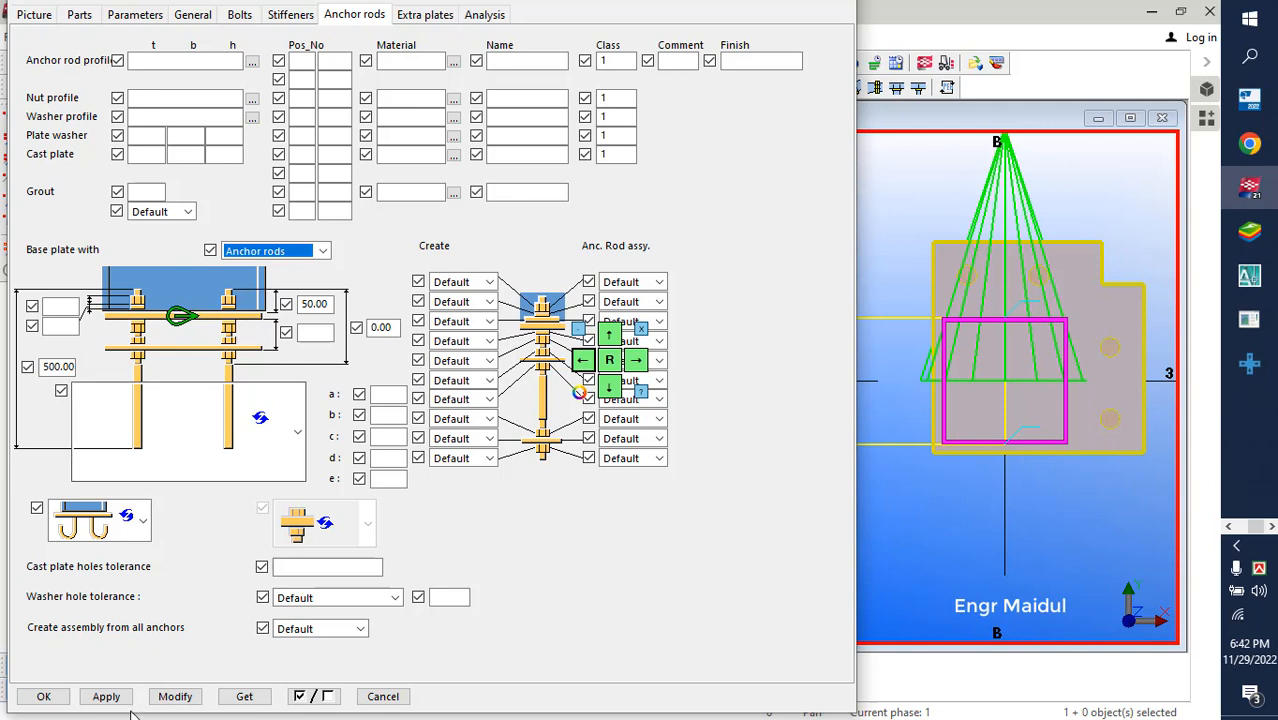
{"action": "left_click", "coordinate": [175, 696]}
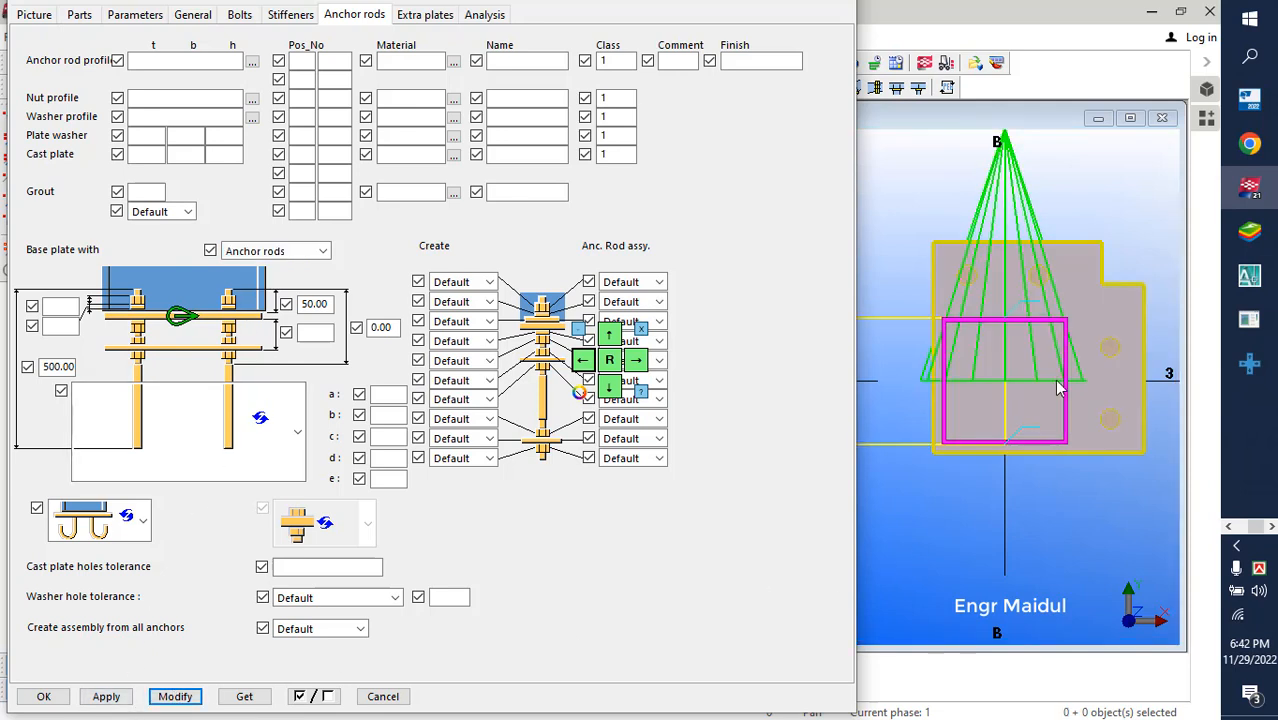
{"action": "scroll", "coordinate": [1060, 388], "scroll_direction": "down", "scroll_amount": 3}
{"action": "scroll", "coordinate": [1050, 380], "scroll_direction": "down", "scroll_amount": 6}
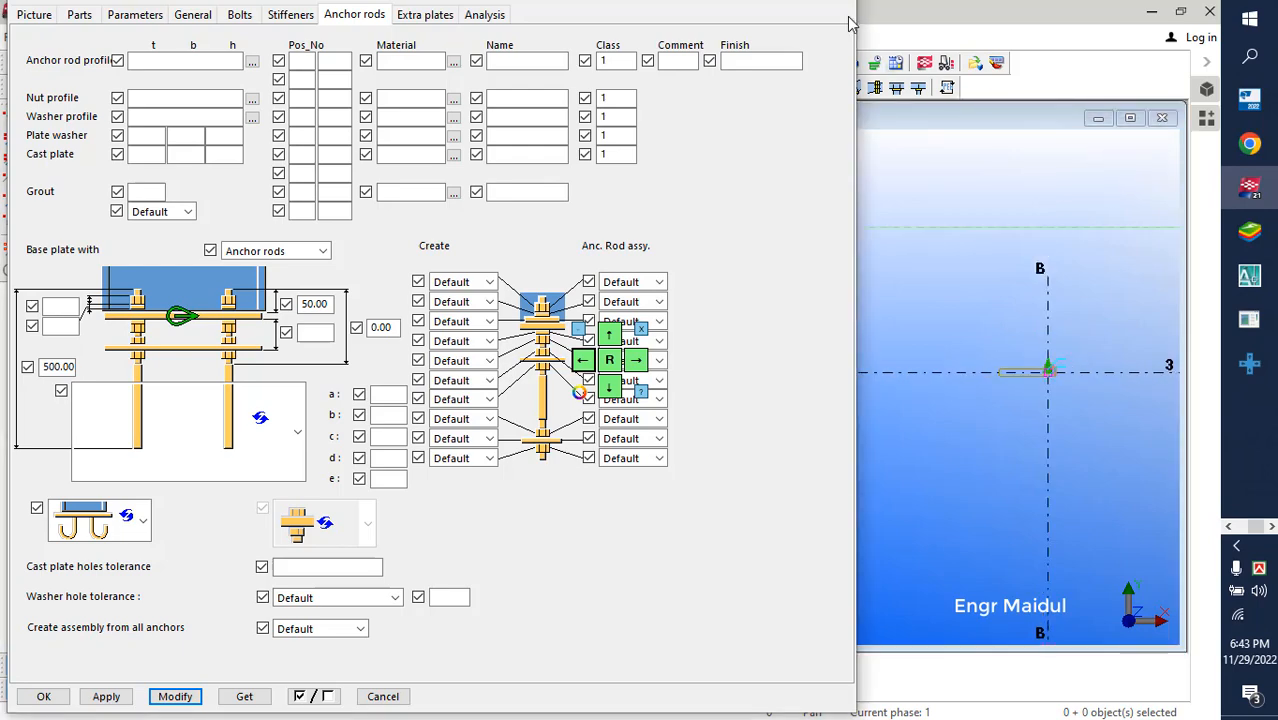
- Reopen the base plate connection's properties, set the Base plate with option to Anchor rods, and modify the selected connection
{"action": "left_click", "coordinate": [43, 696]}
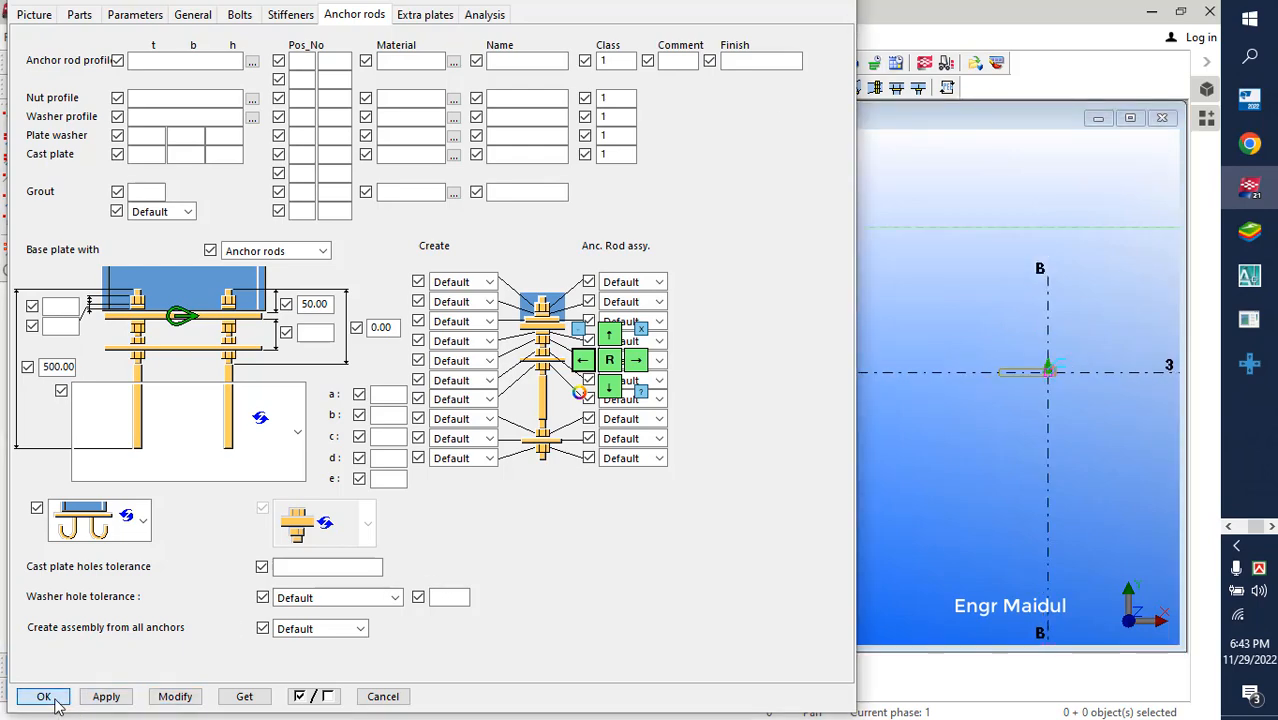
{"action": "scroll", "coordinate": [301, 436], "scroll_direction": "up", "scroll_amount": 2}
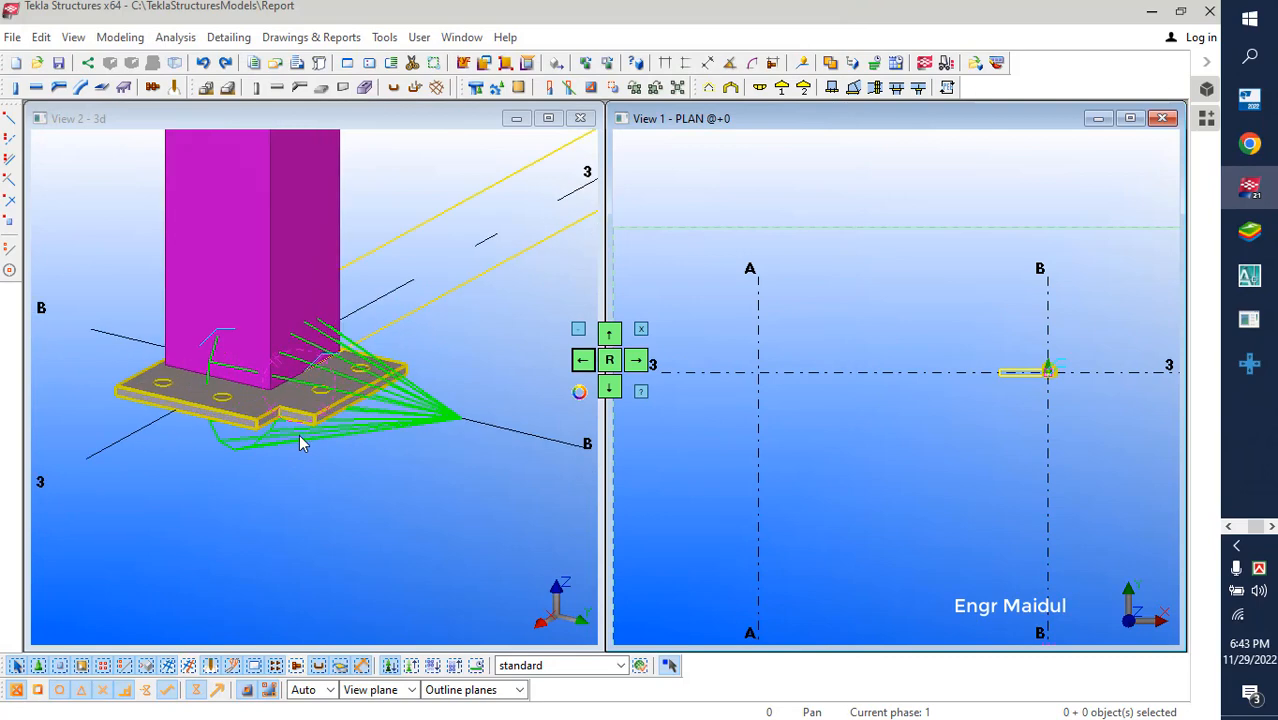
{"action": "scroll", "coordinate": [301, 436], "scroll_direction": "down", "scroll_amount": 1}
{"action": "left_click", "coordinate": [331, 404]}
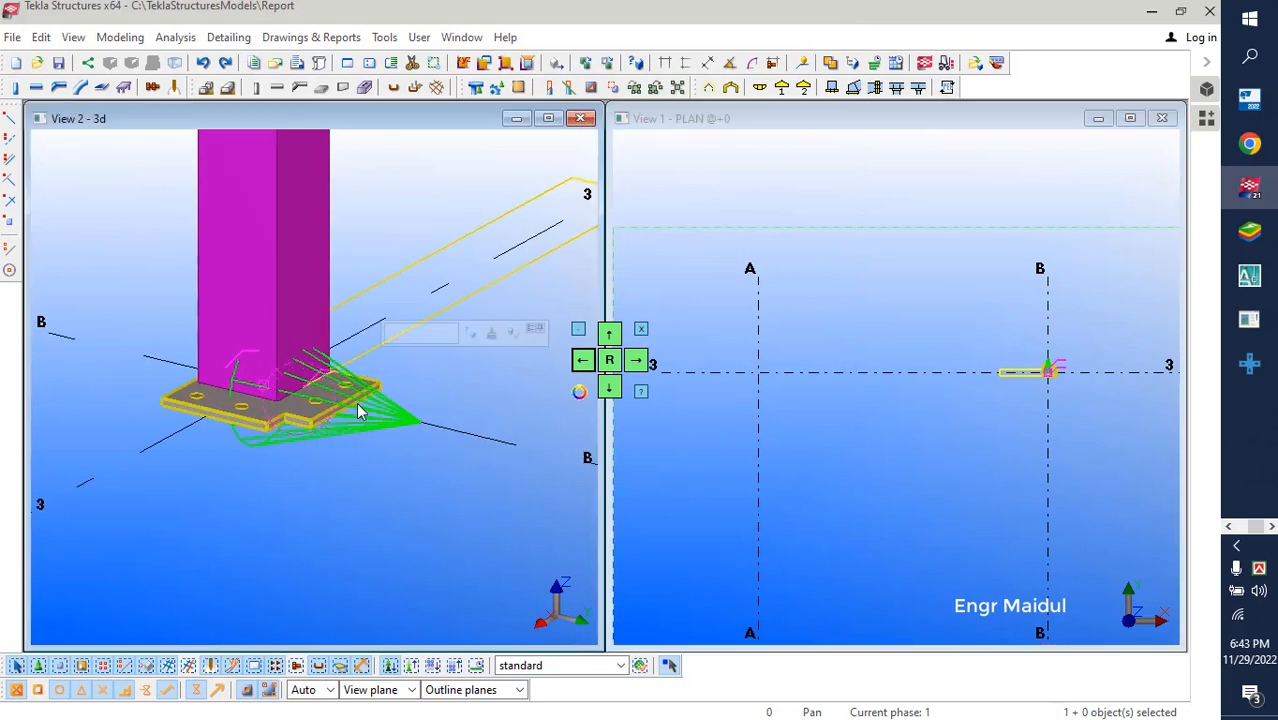
{"action": "double_click", "coordinate": [357, 404]}
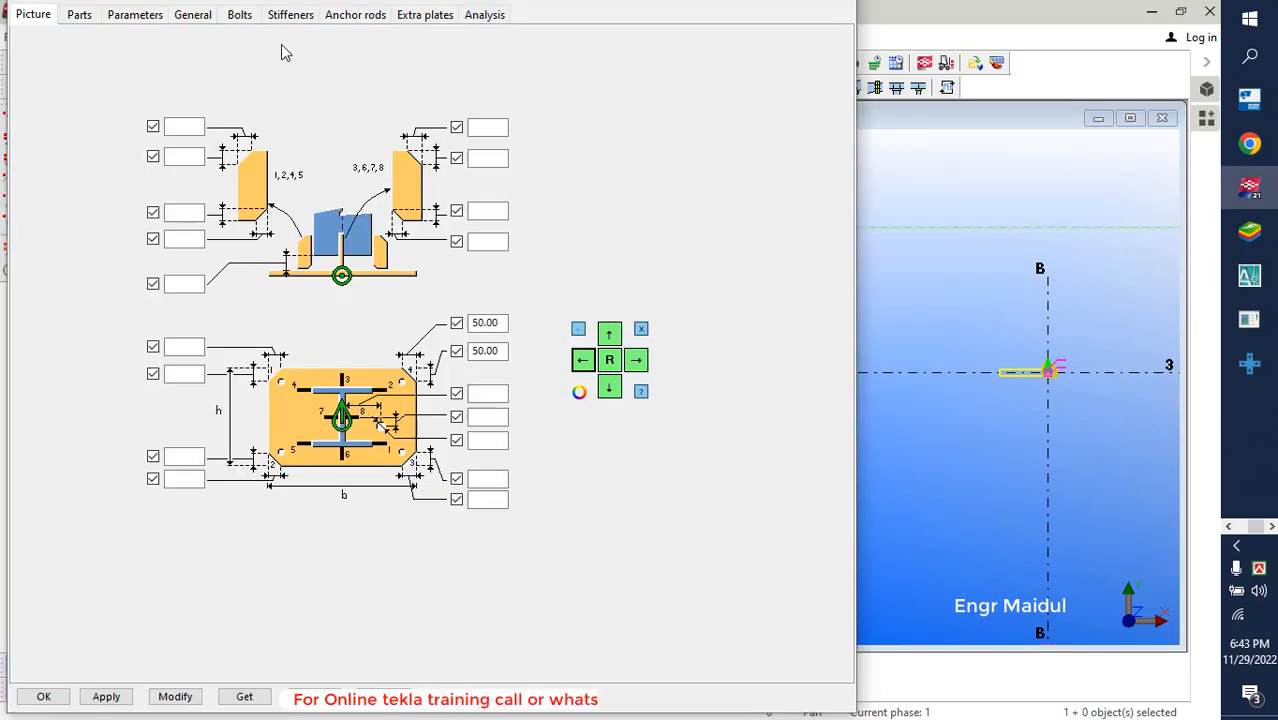
{"action": "left_click", "coordinate": [355, 14]}
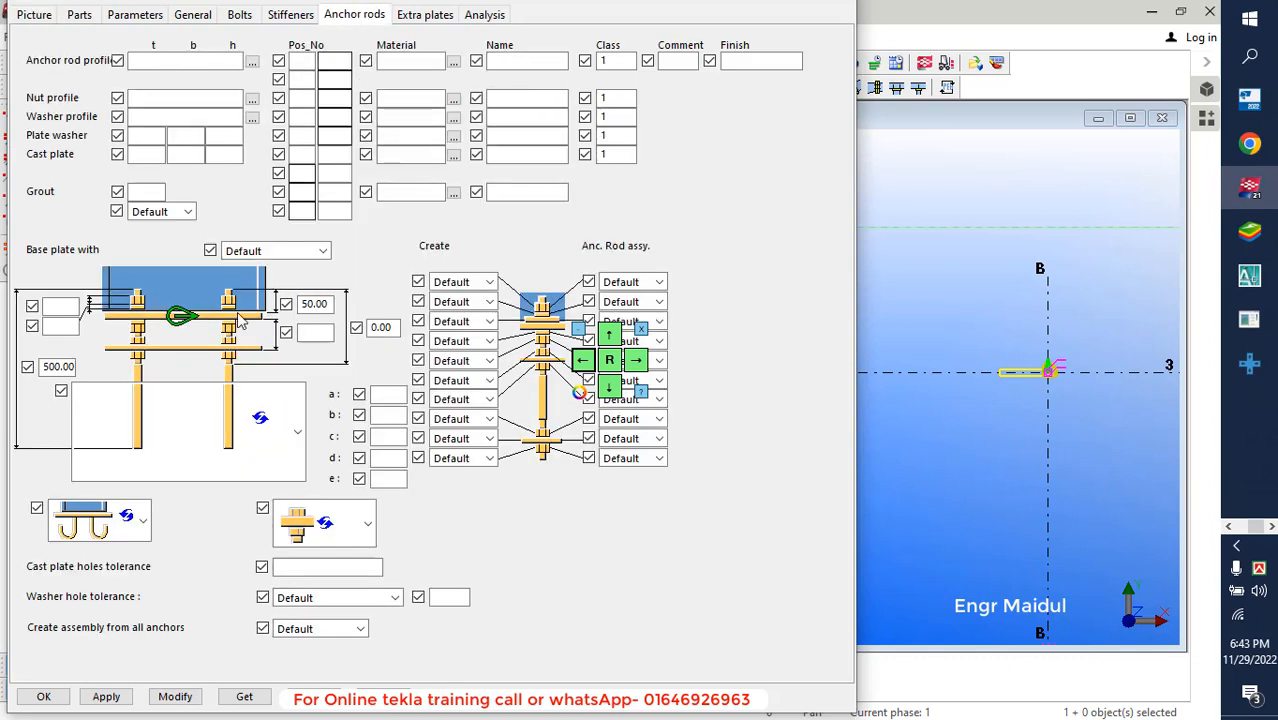
{"action": "left_click", "coordinate": [279, 251]}
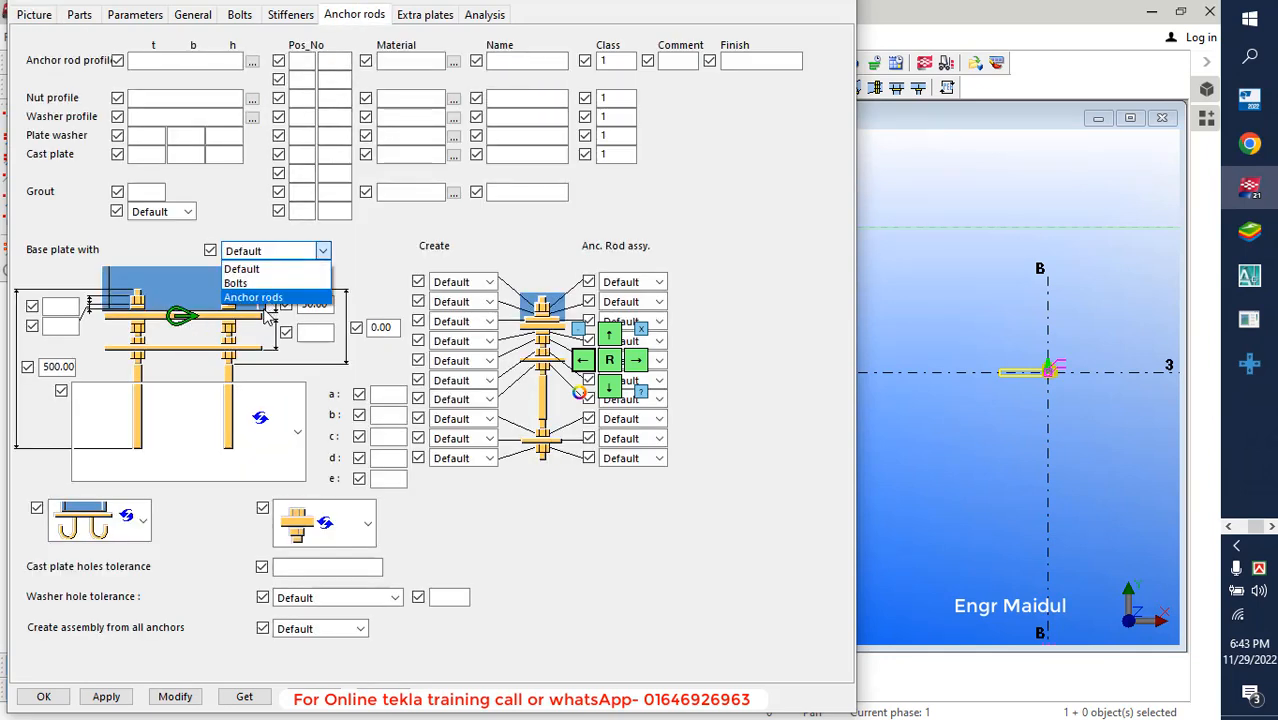
{"action": "left_click", "coordinate": [266, 297]}
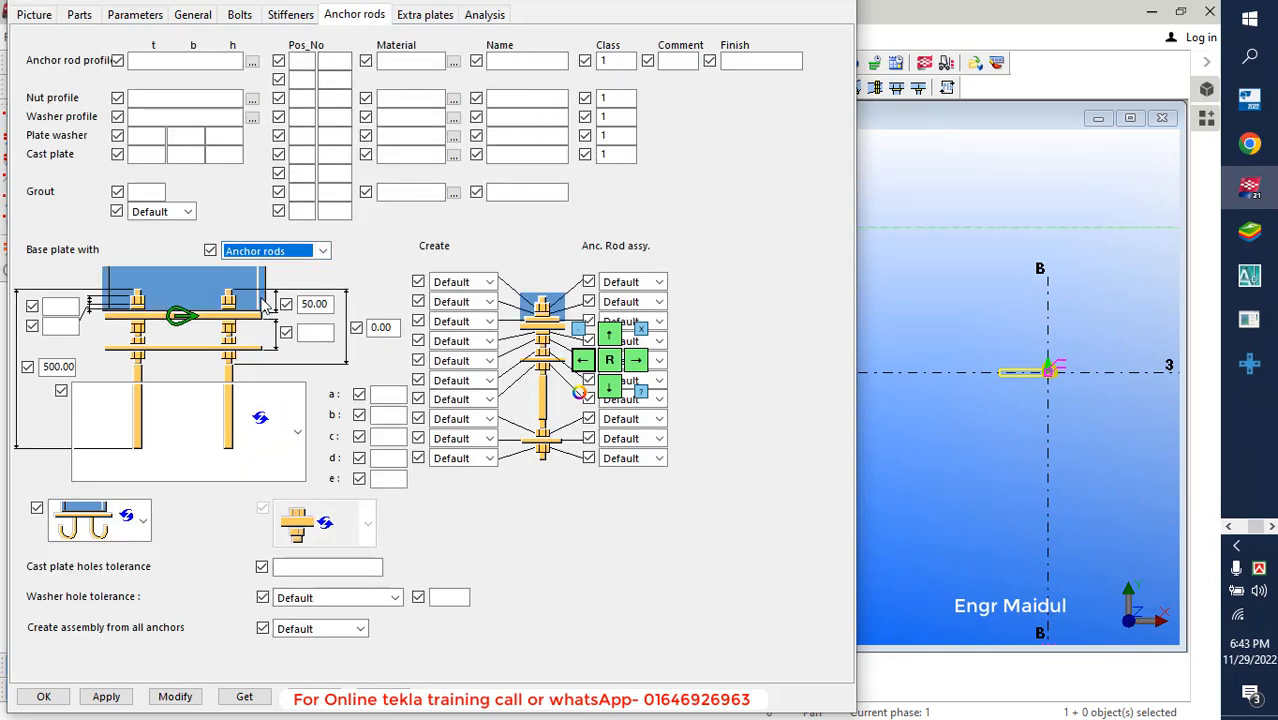
{"action": "left_click", "coordinate": [170, 697]}
{"action": "left_click", "coordinate": [43, 696]}
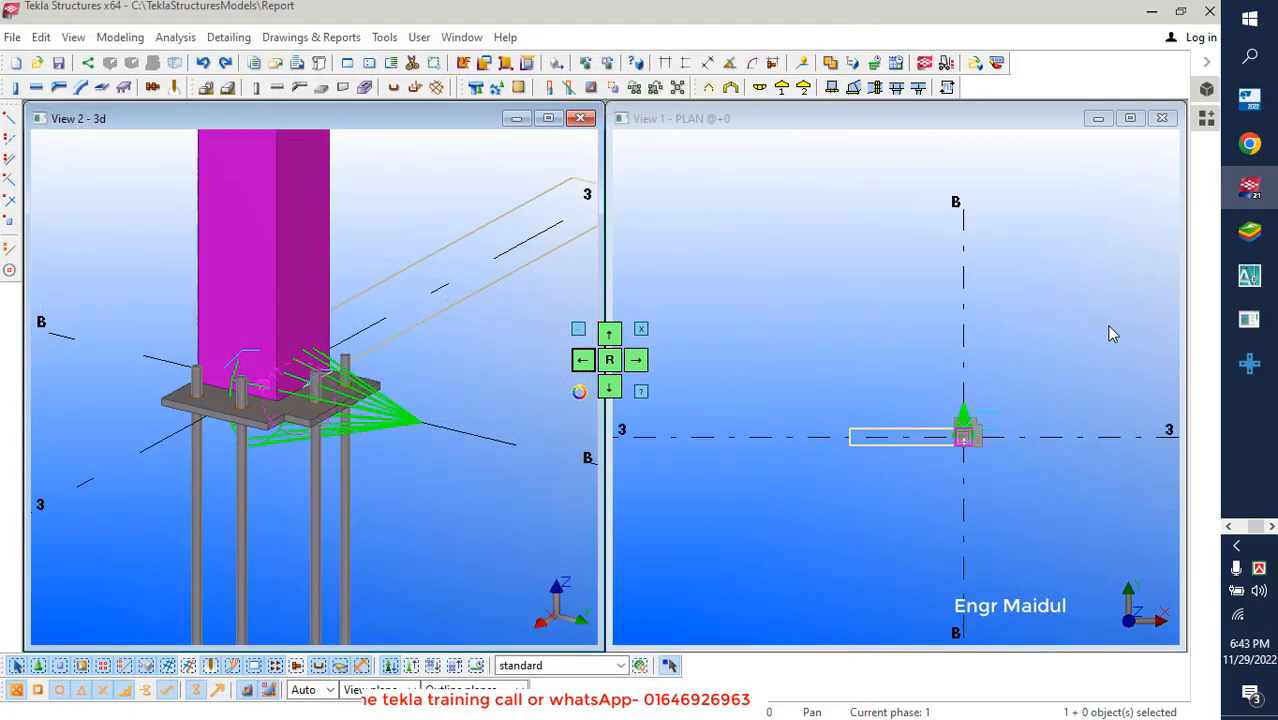
- Open the base plate connection's properties and examine the plate outline and anchor rod layout in the plan view
{"action": "scroll", "coordinate": [1113, 334], "scroll_direction": "up", "scroll_amount": 1}
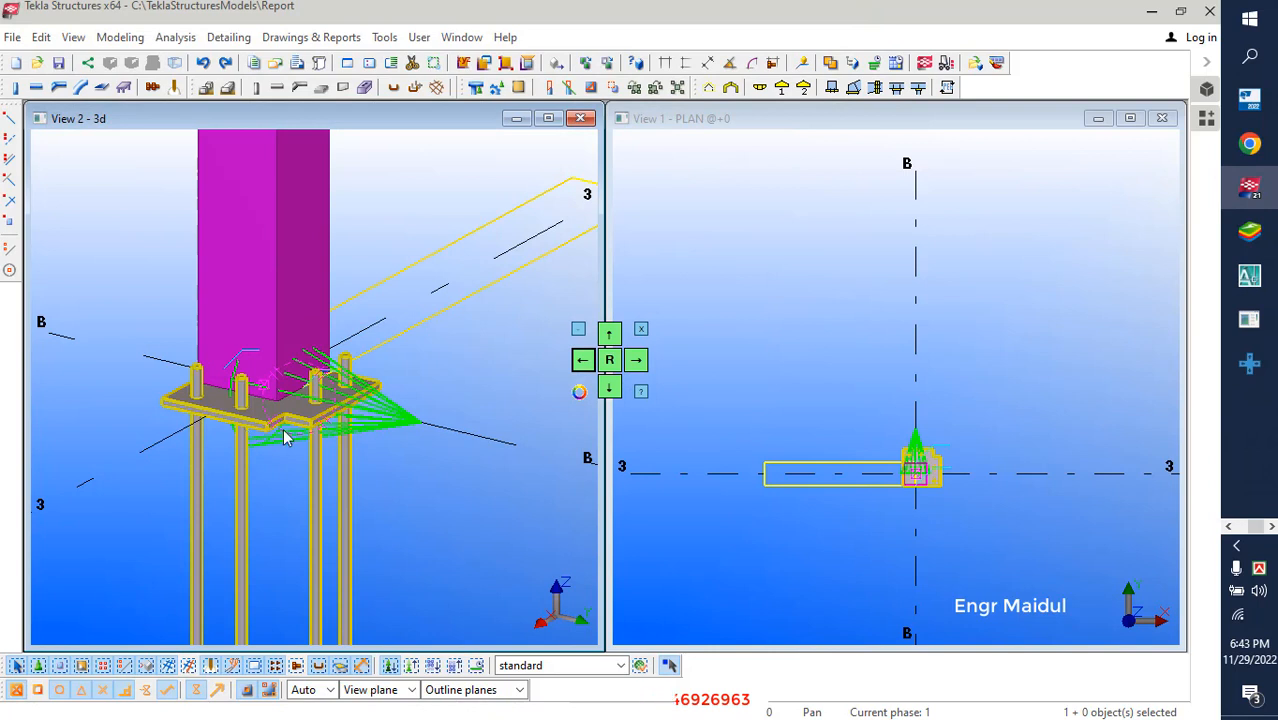
{"action": "left_click", "coordinate": [373, 427]}
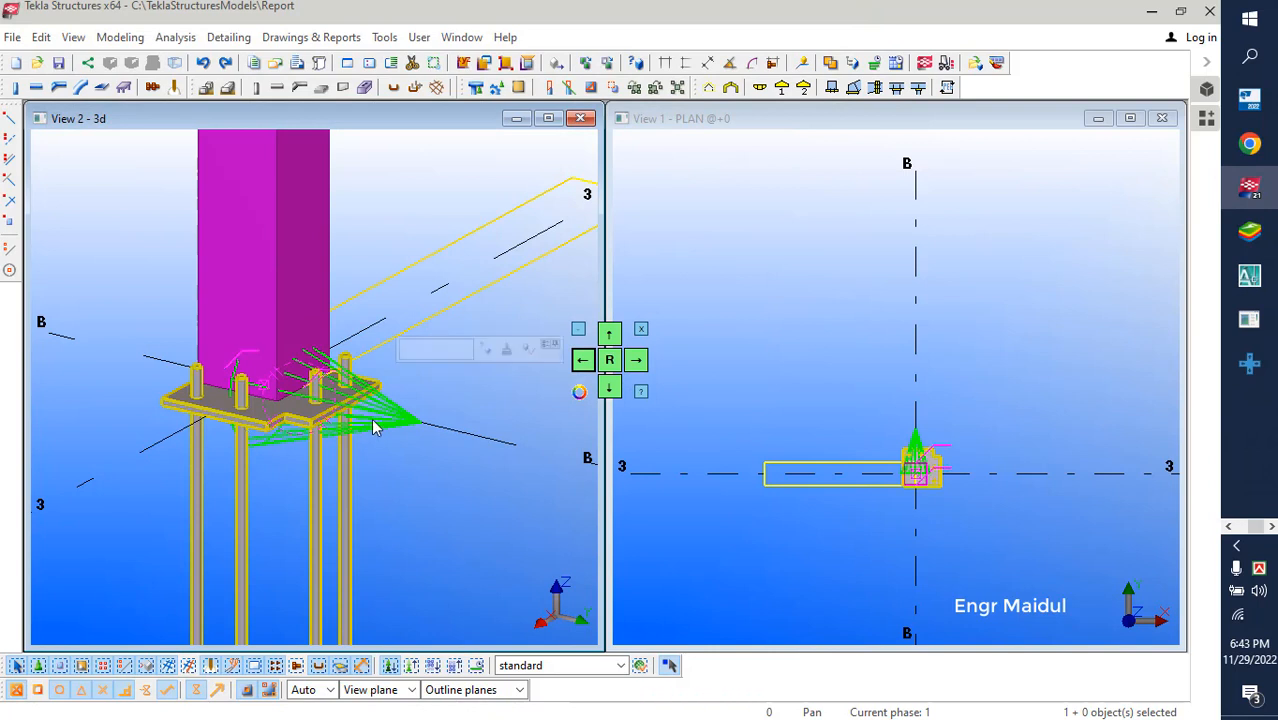
{"action": "double_click", "coordinate": [267, 420]}
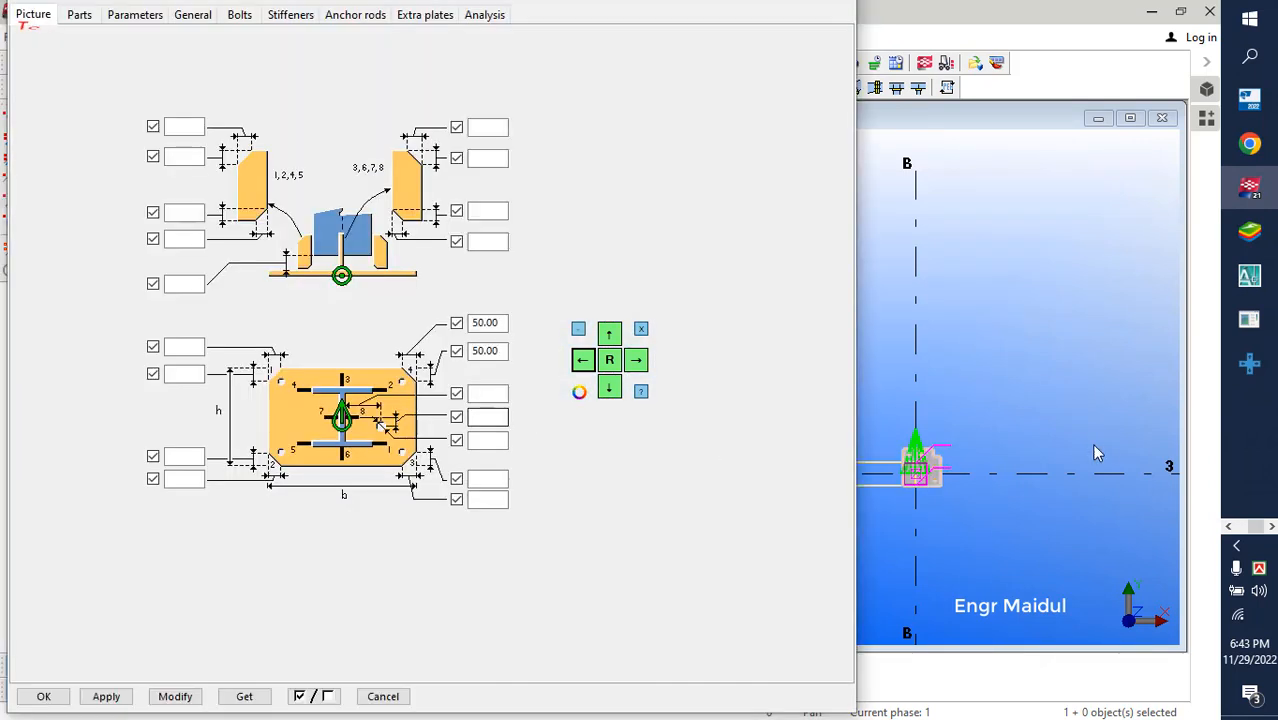
{"action": "scroll", "coordinate": [1073, 393], "scroll_direction": "down", "scroll_amount": 1}
{"action": "scroll", "coordinate": [933, 478], "scroll_direction": "up", "scroll_amount": 3}
{"action": "scroll", "coordinate": [1006, 442], "scroll_direction": "up", "scroll_amount": 2}
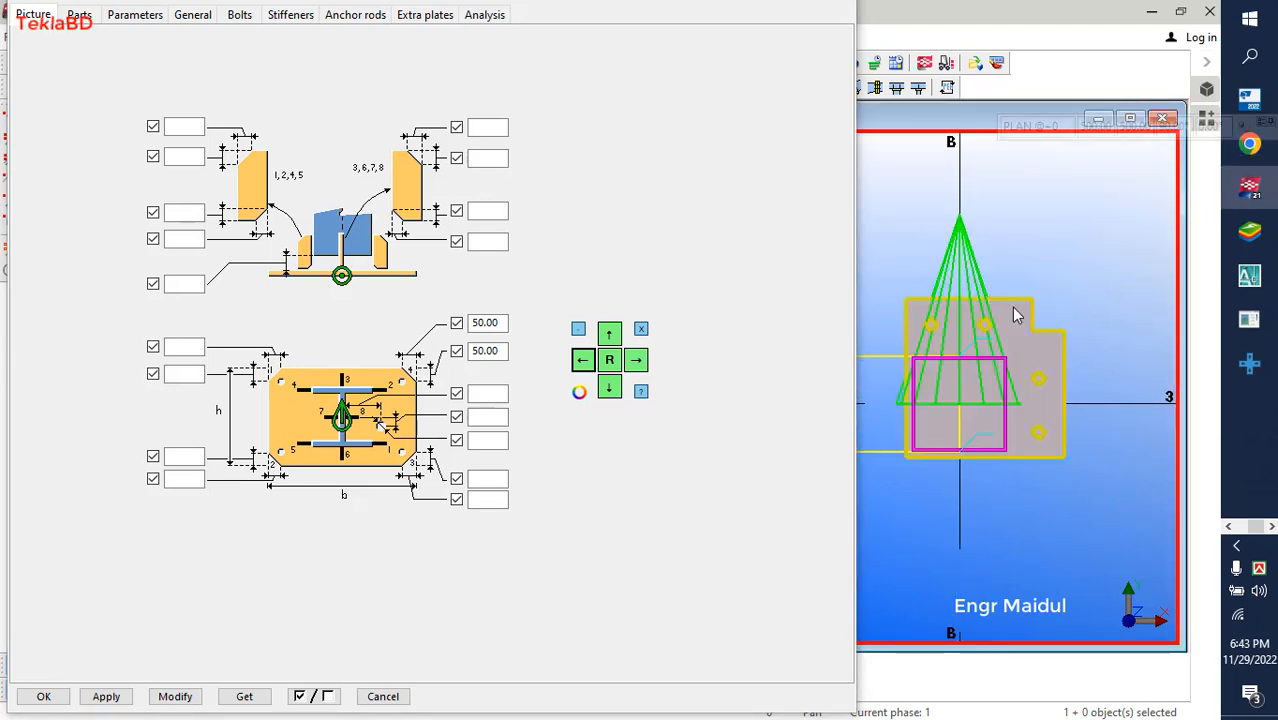
{"action": "scroll", "coordinate": [1012, 314], "scroll_direction": "down", "scroll_amount": 2}
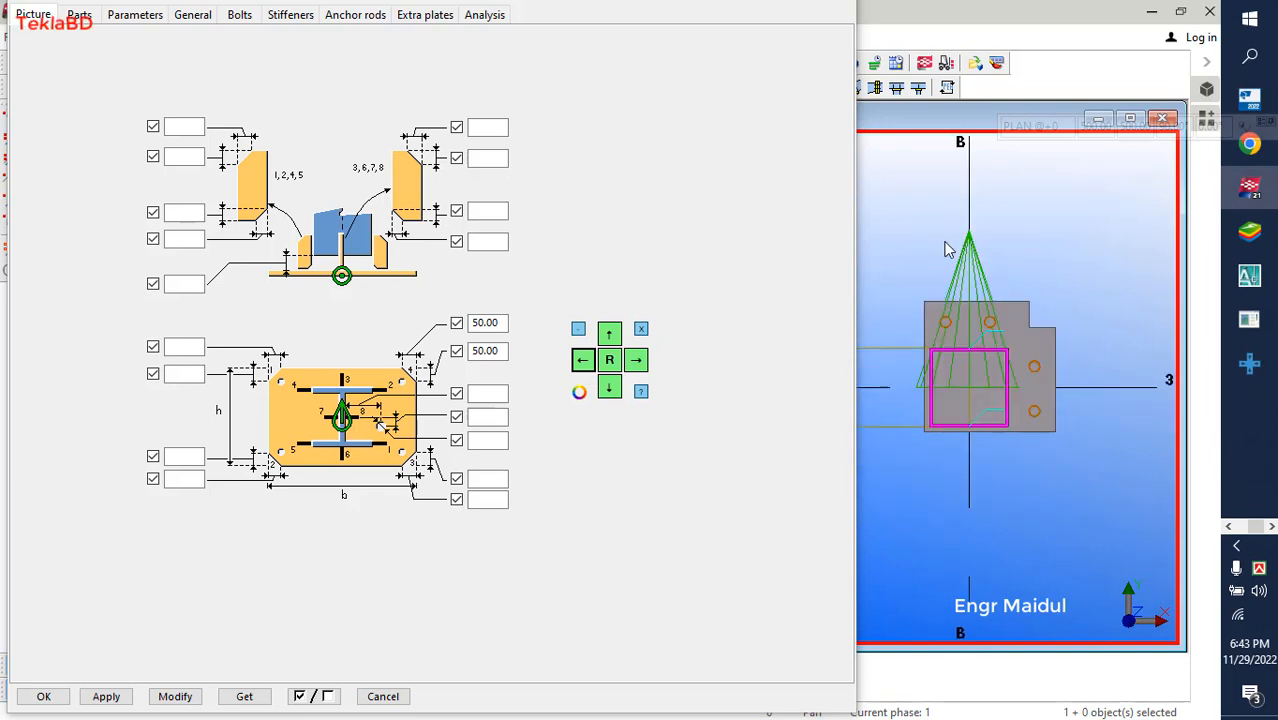
{"action": "scroll", "coordinate": [1012, 330], "scroll_direction": "up", "scroll_amount": 3}
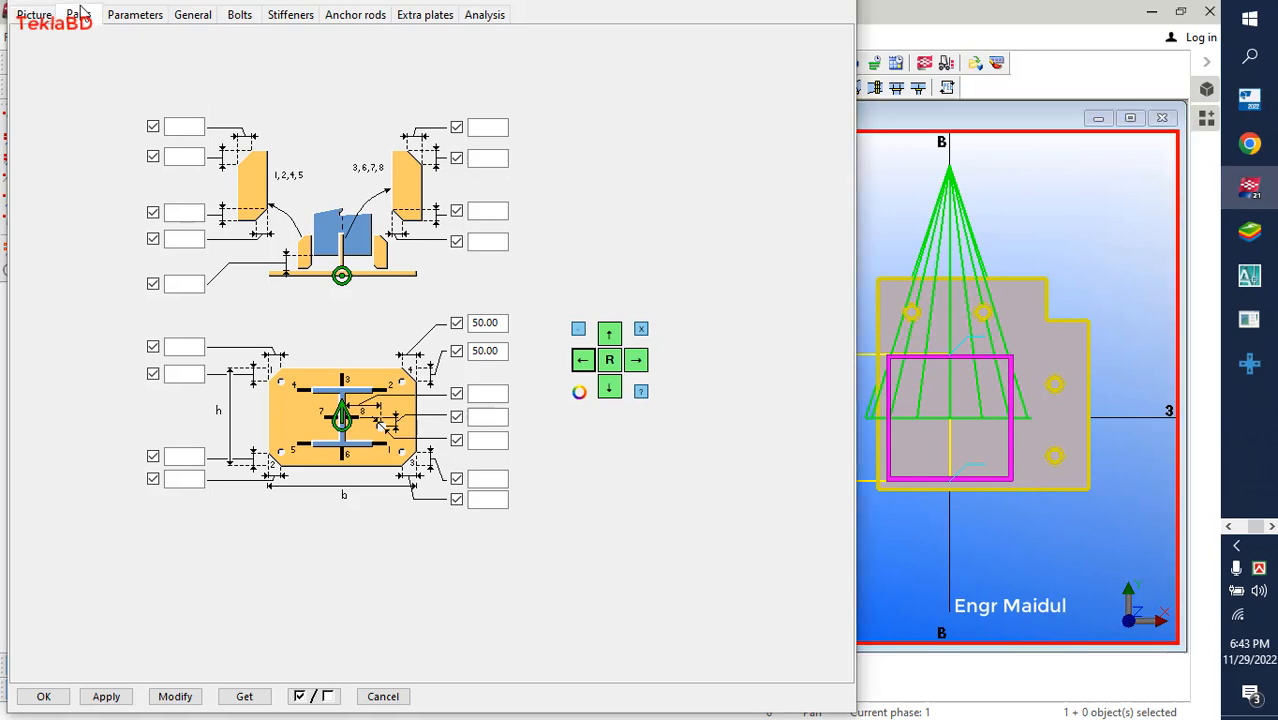
- Set the base plate connection's class to 2 and apply it to the selected connection in the model
{"action": "left_click", "coordinate": [80, 17]}
{"action": "left_click", "coordinate": [132, 16]}
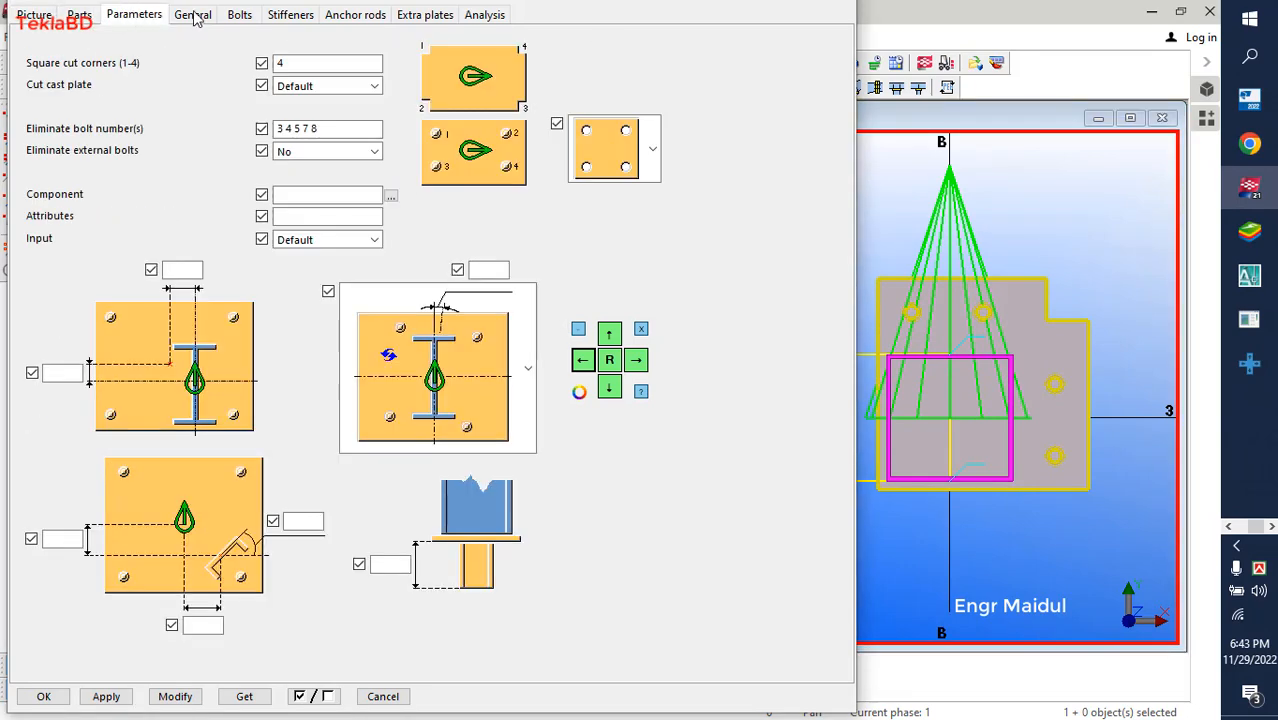
{"action": "left_click", "coordinate": [196, 18]}
{"action": "left_click", "coordinate": [245, 17]}
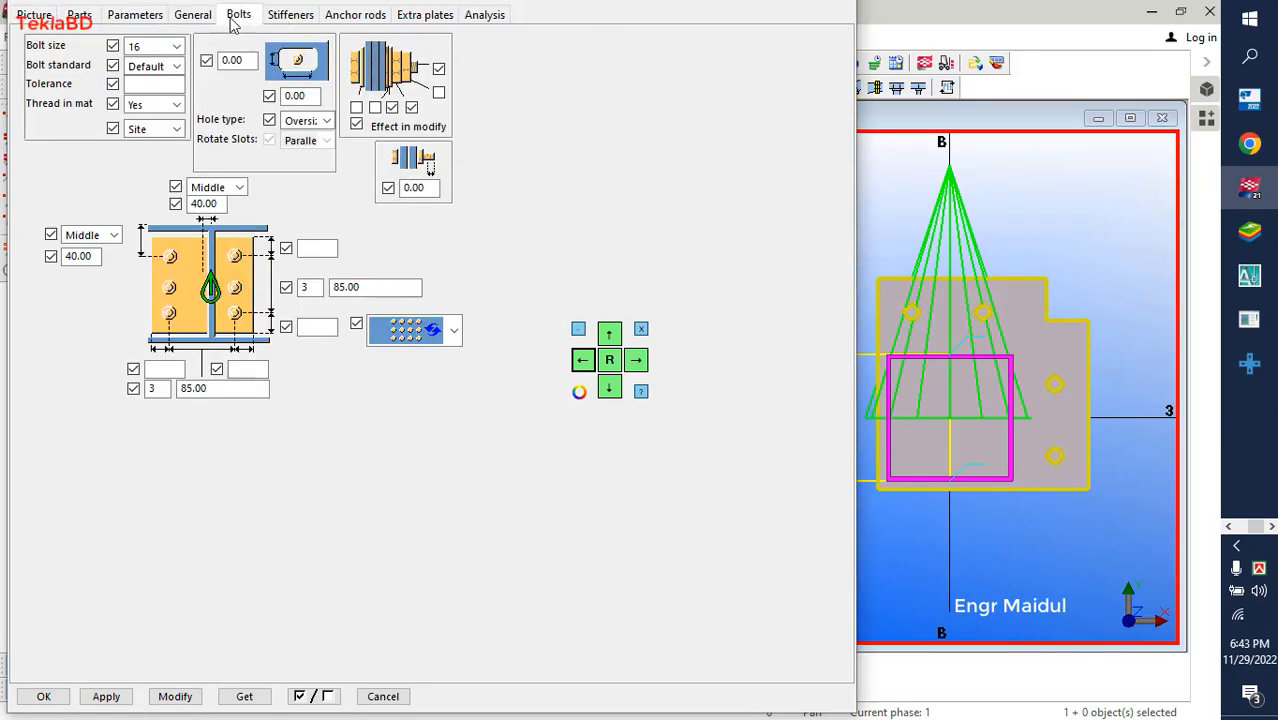
{"action": "left_click", "coordinate": [187, 20]}
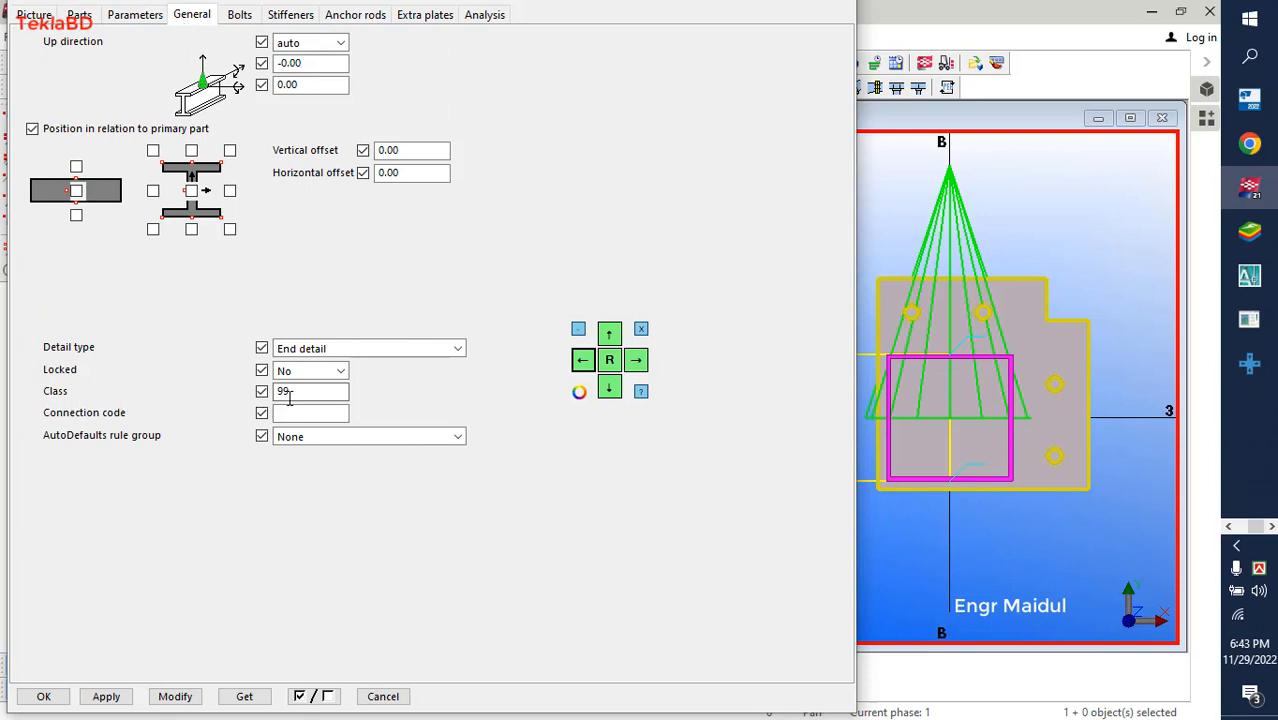
{"action": "left_click_drag", "start_coordinate": [298, 392], "coordinate": [257, 395]}
{"action": "left_click", "coordinate": [175, 696]}
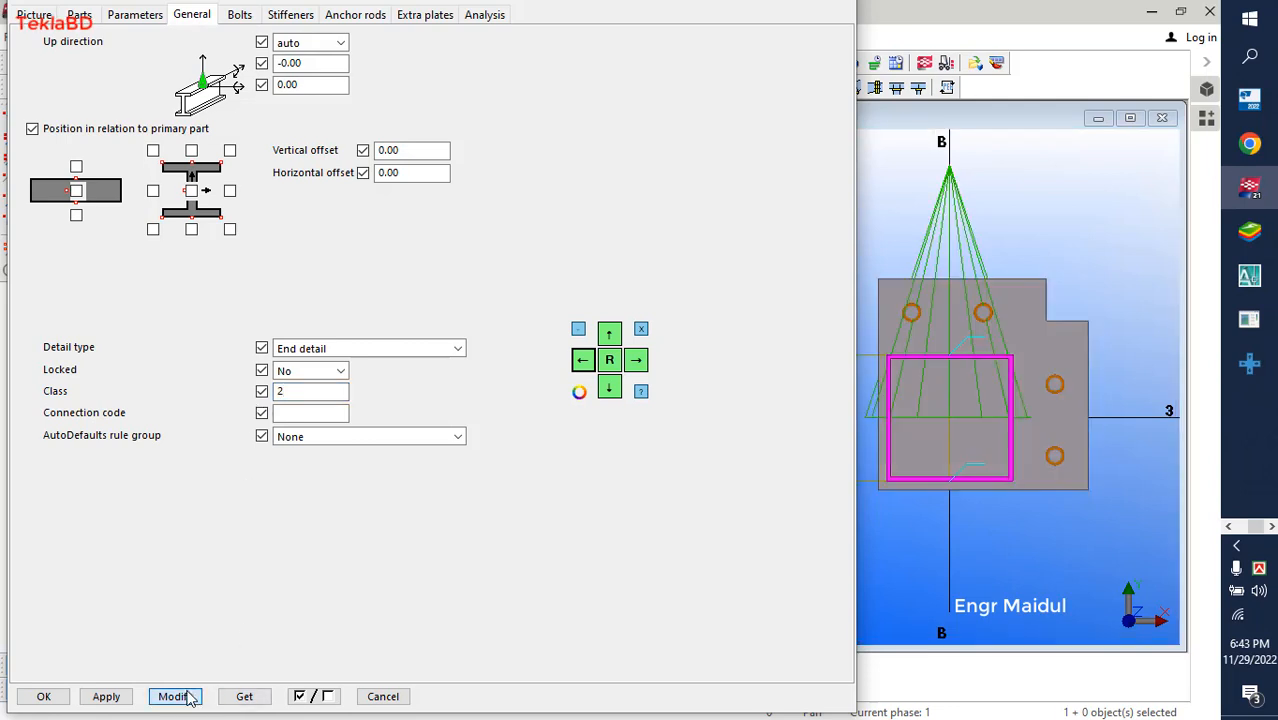
{"action": "left_click", "coordinate": [962, 232]}
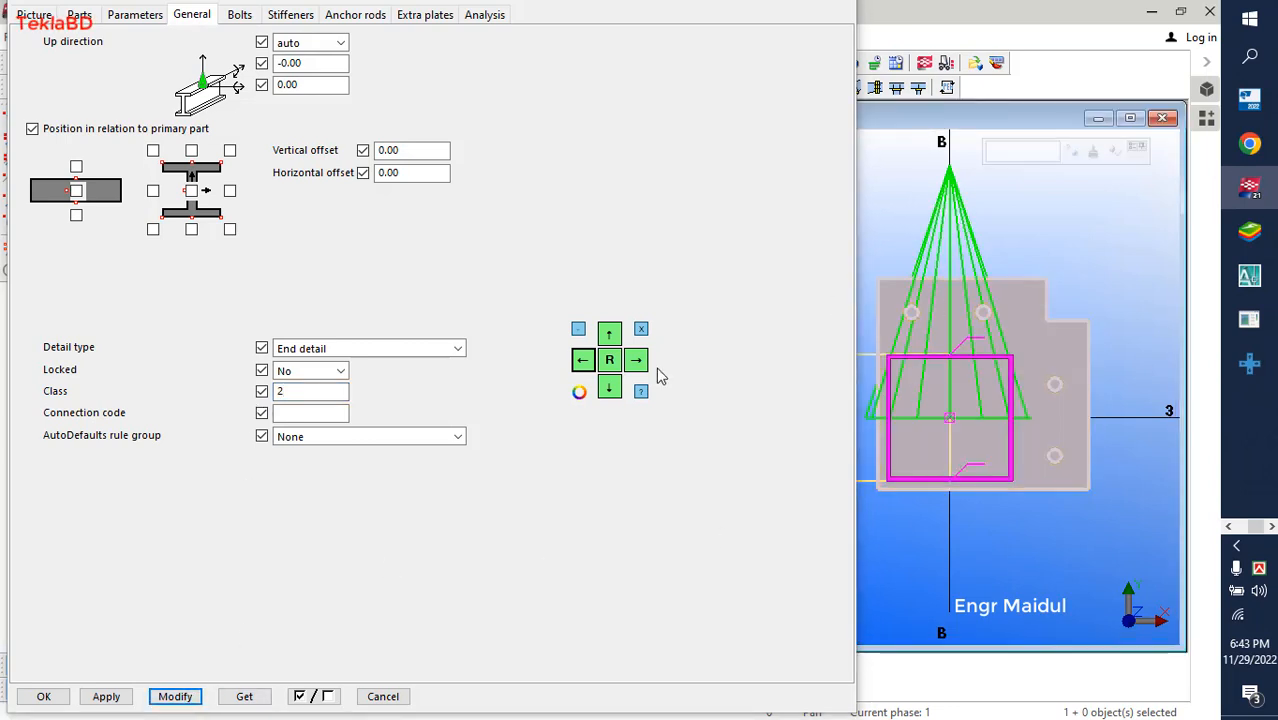
{"action": "left_click", "coordinate": [175, 696]}
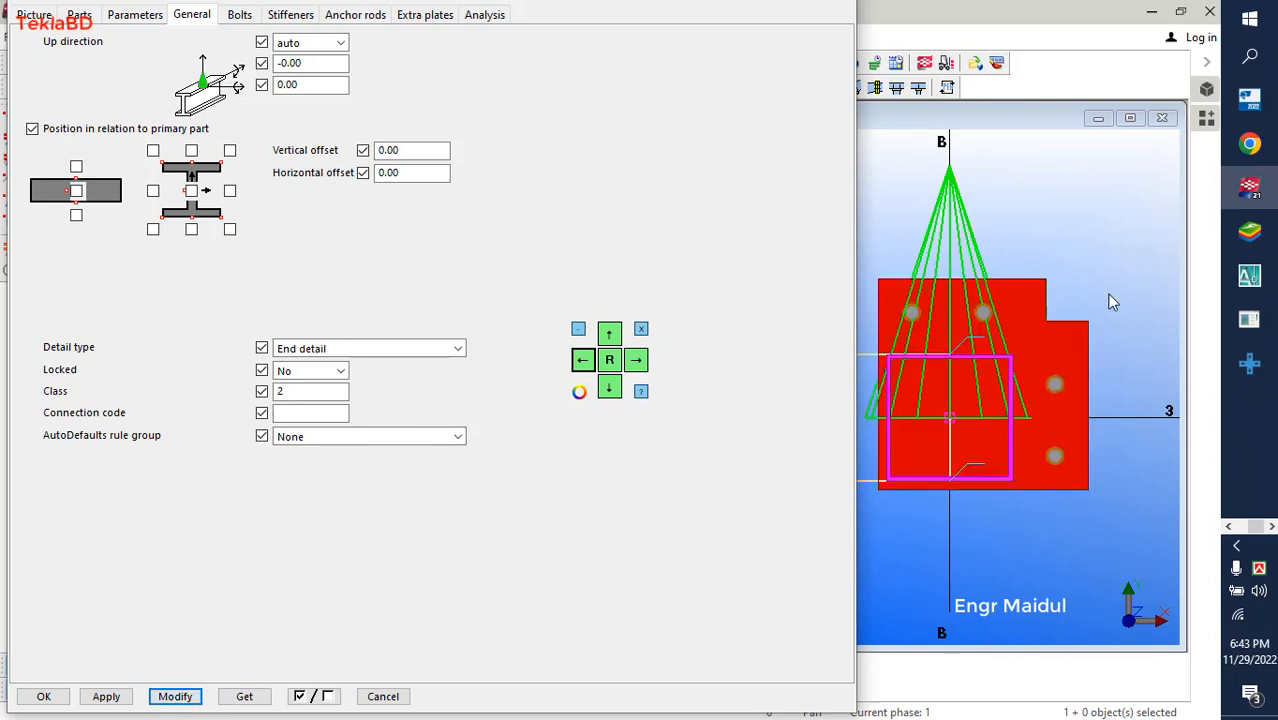
{"action": "left_click", "coordinate": [106, 692]}
{"action": "left_click", "coordinate": [63, 700]}
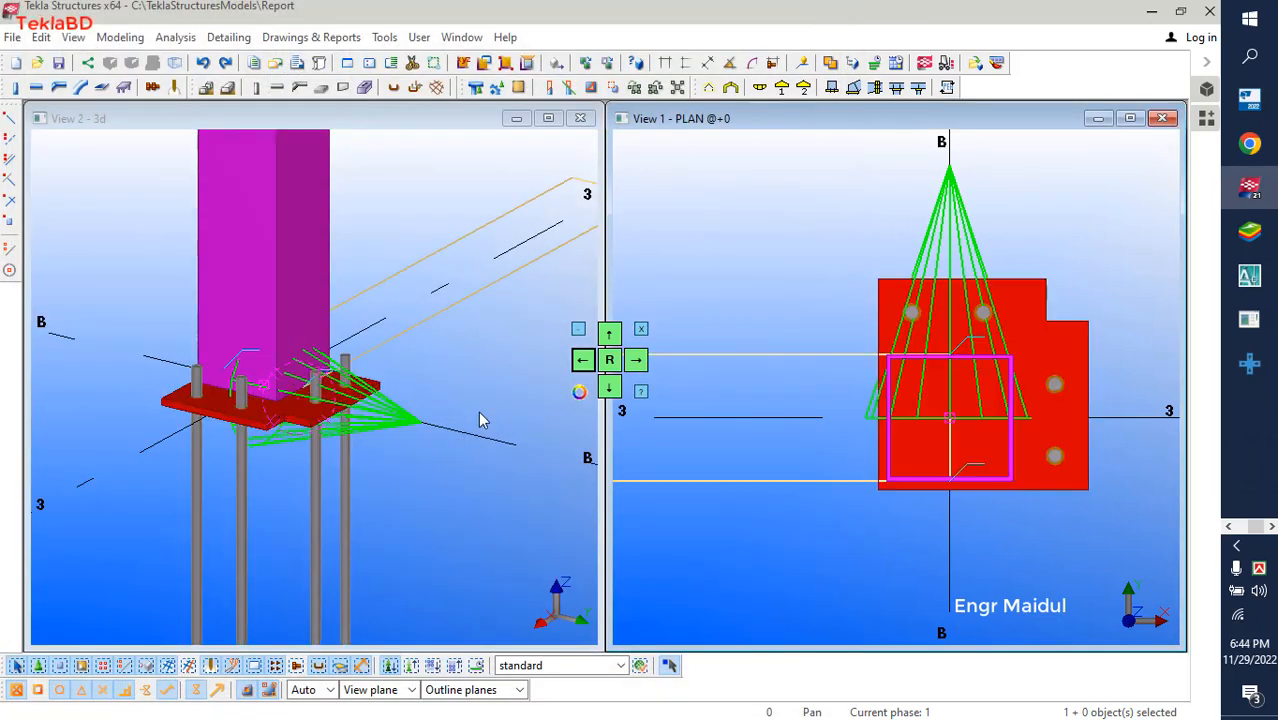
- Reopen the base plate connection's properties and set the anchor rod length to 300 mm
{"action": "scroll", "coordinate": [250, 425], "scroll_direction": "up", "scroll_amount": 2}
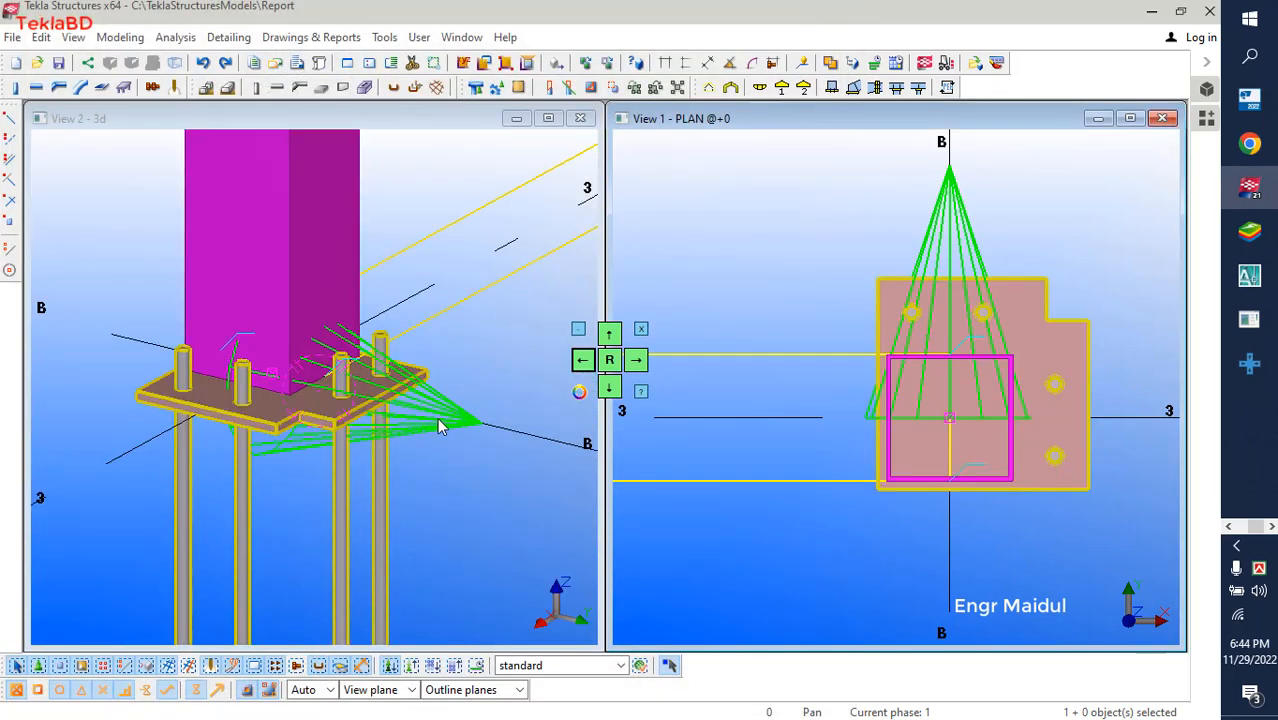
{"action": "left_click", "coordinate": [440, 426]}
{"action": "double_click", "coordinate": [437, 417]}
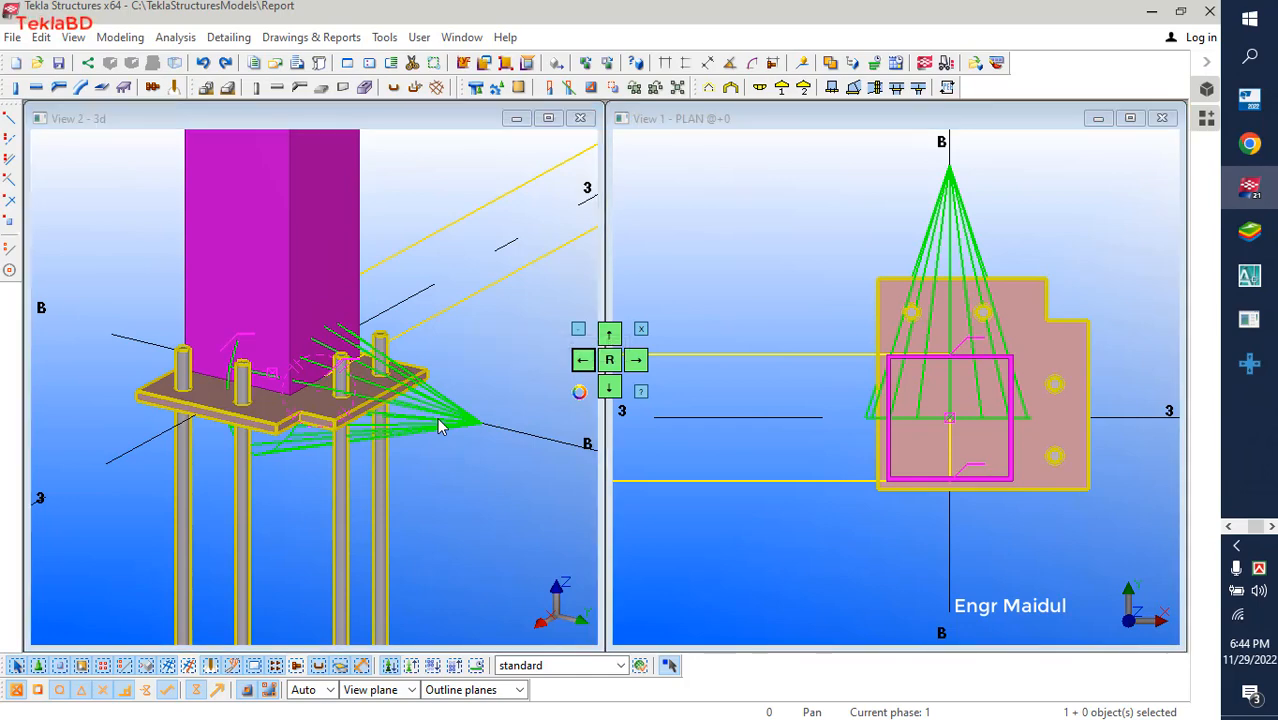
{"action": "left_click", "coordinate": [356, 18]}
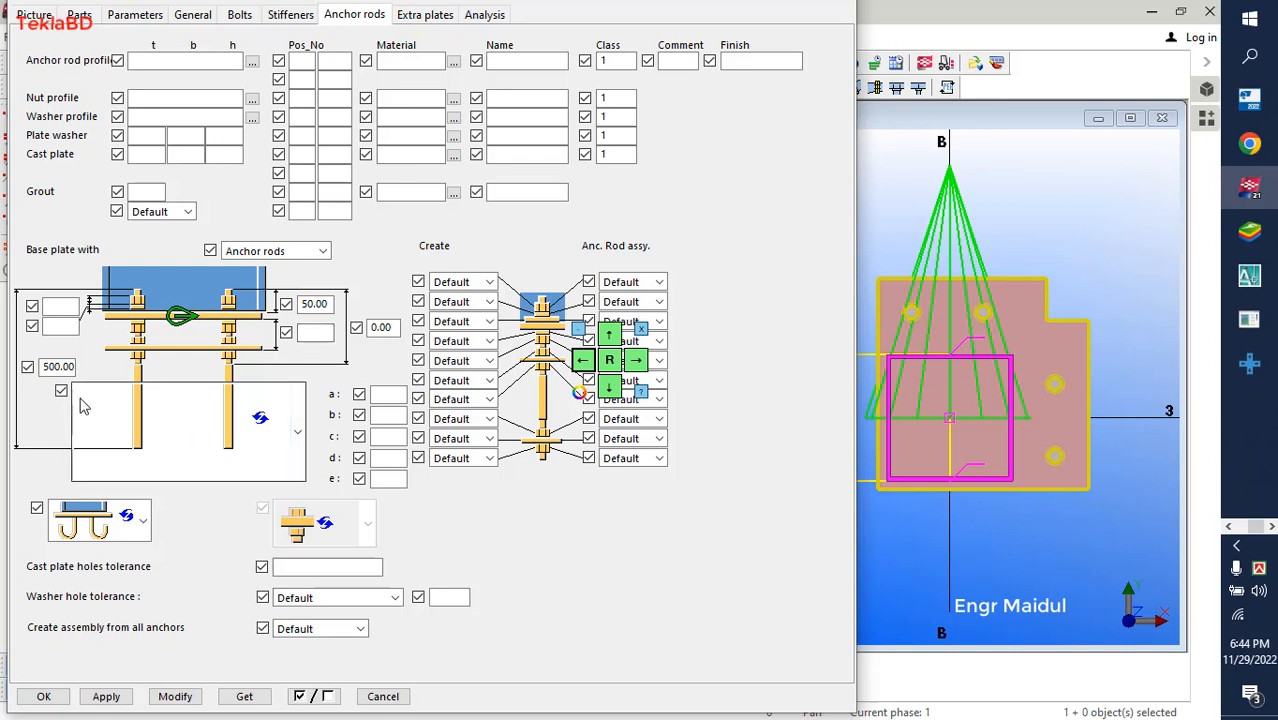
{"action": "left_click_drag", "start_coordinate": [75, 367], "coordinate": [2, 368]}
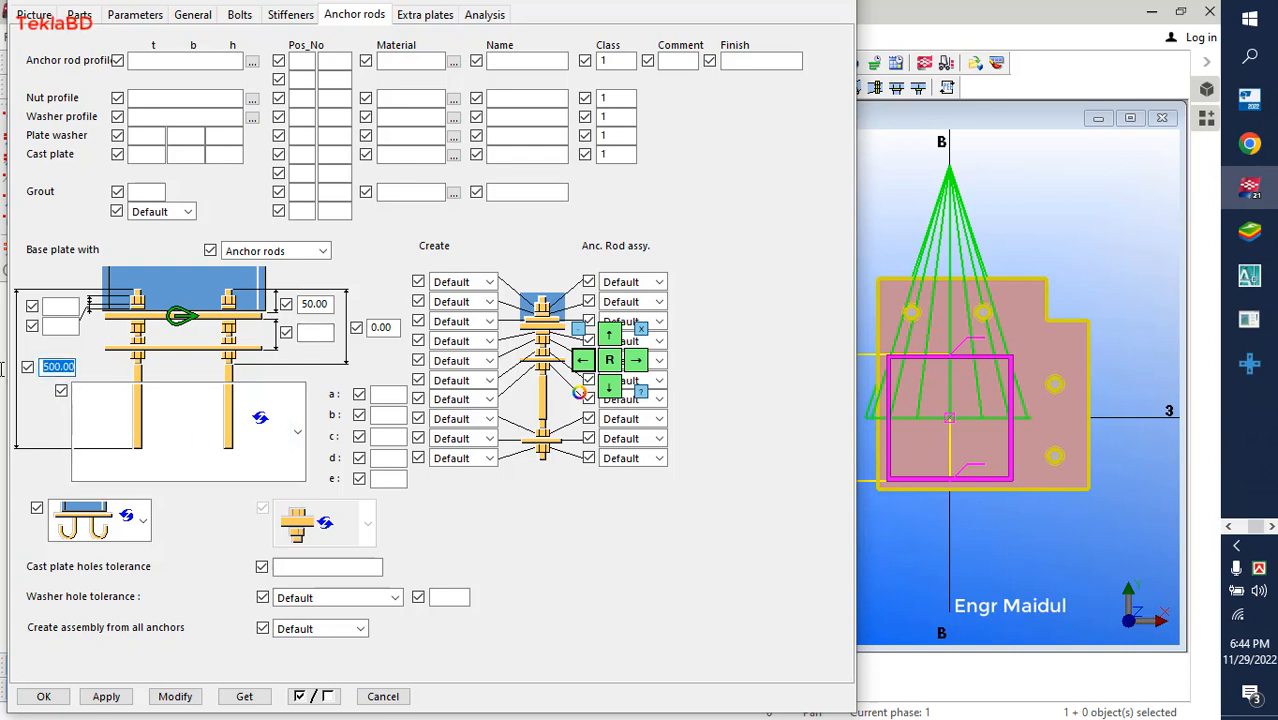
{"action": "type", "text": "3"}
- Set the two uppermost Create options of the anchor rod assembly to Yes and apply the settings to the connection
{"action": "left_click", "coordinate": [475, 304]}
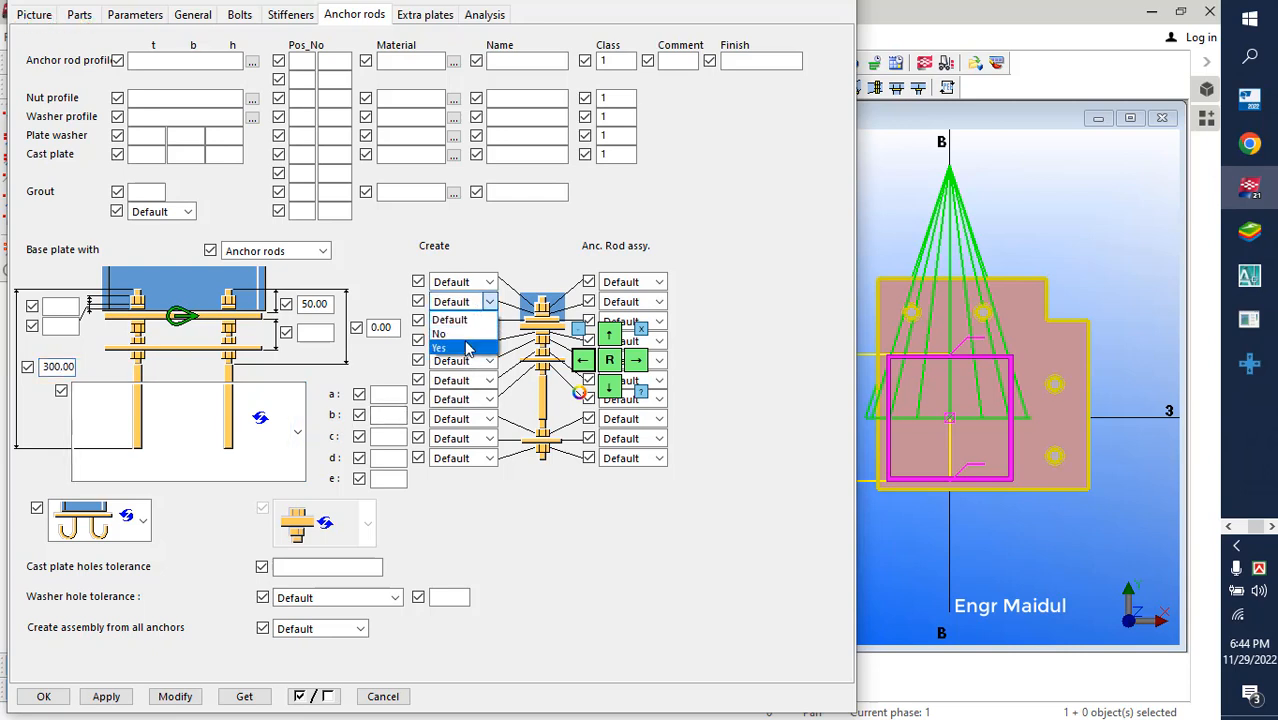
{"action": "left_click", "coordinate": [467, 348]}
{"action": "left_click", "coordinate": [489, 282]}
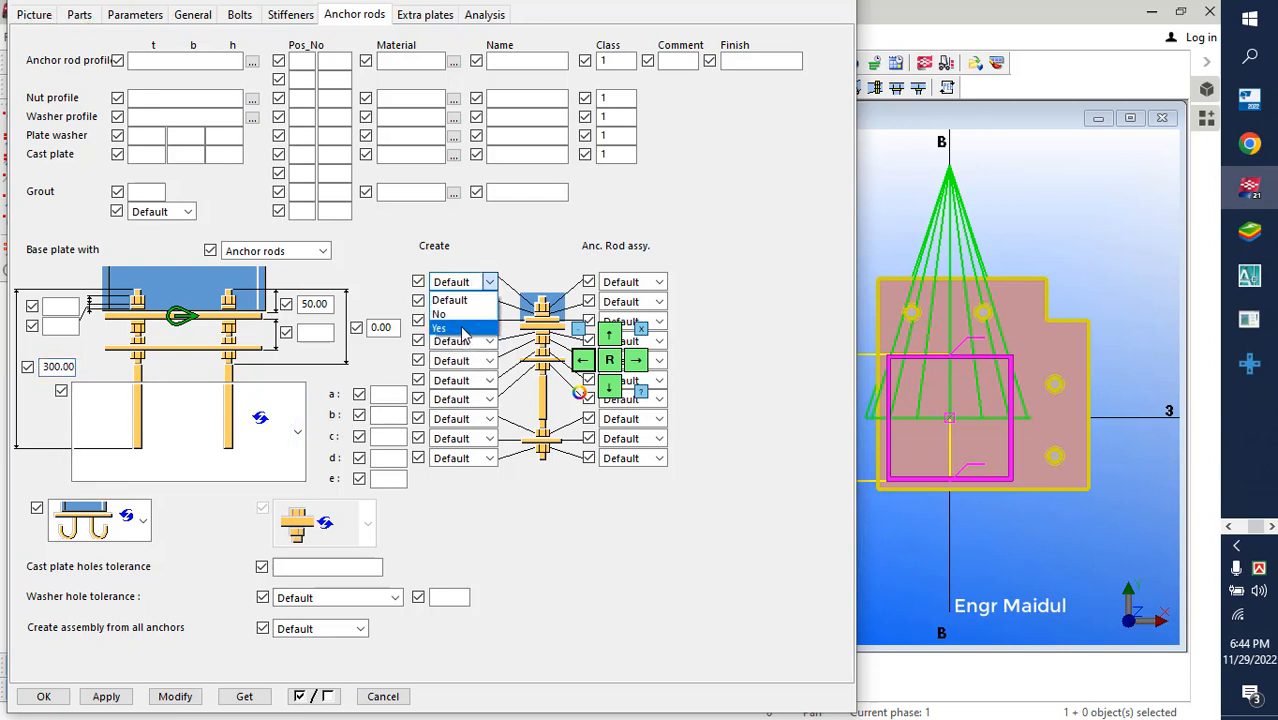
{"action": "left_click", "coordinate": [463, 330]}
{"action": "left_click", "coordinate": [168, 698]}
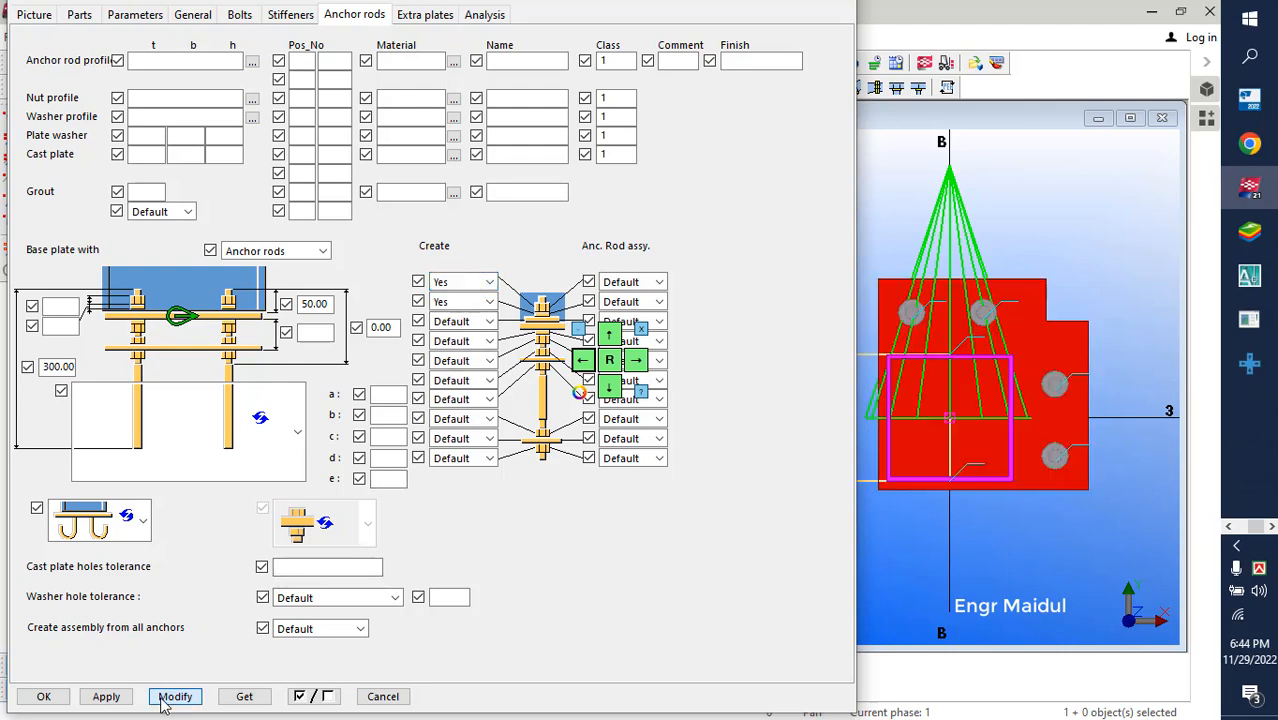
{"action": "left_click", "coordinate": [44, 696]}
- Inspect the base plate and its anchor rod assemblies from above in the 3D view and in the plan view
{"action": "scroll", "coordinate": [238, 396], "scroll_direction": "up", "scroll_amount": 2}
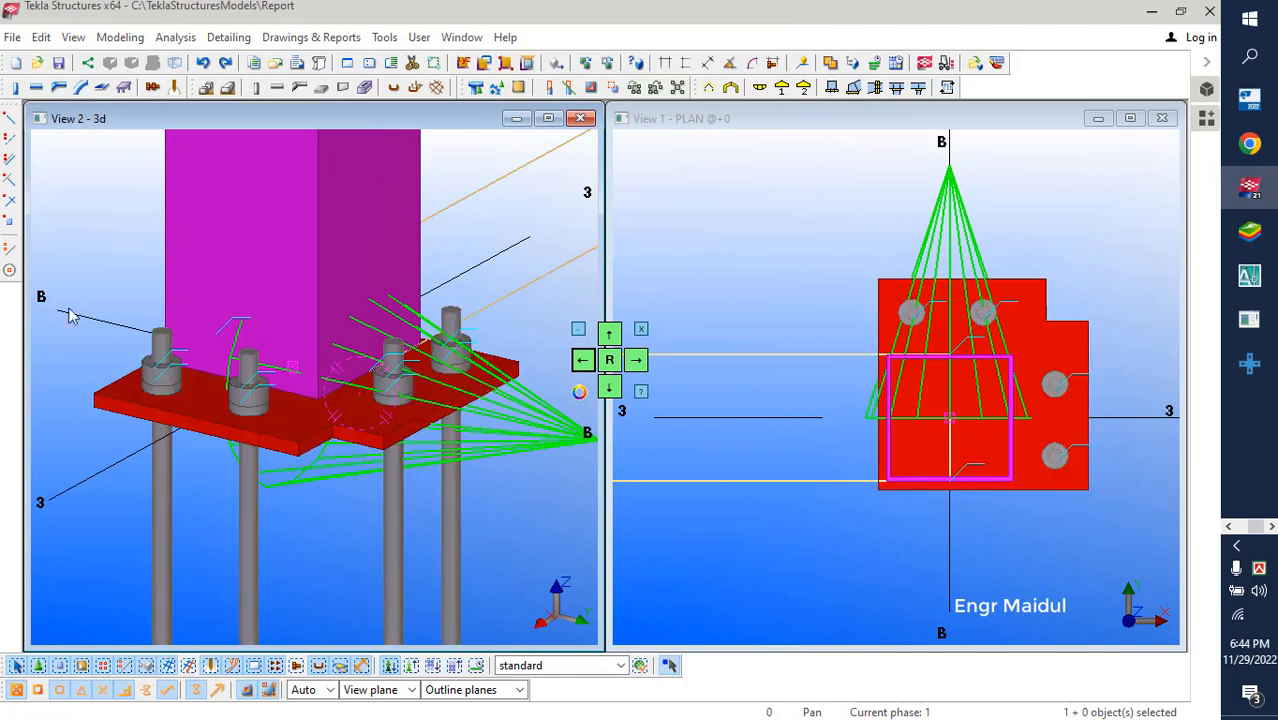
{"action": "left_click", "coordinate": [168, 393]}
{"action": "middle_click_drag", "start_coordinate": [137, 273], "coordinate": [308, 519], "text": "ctrl"}
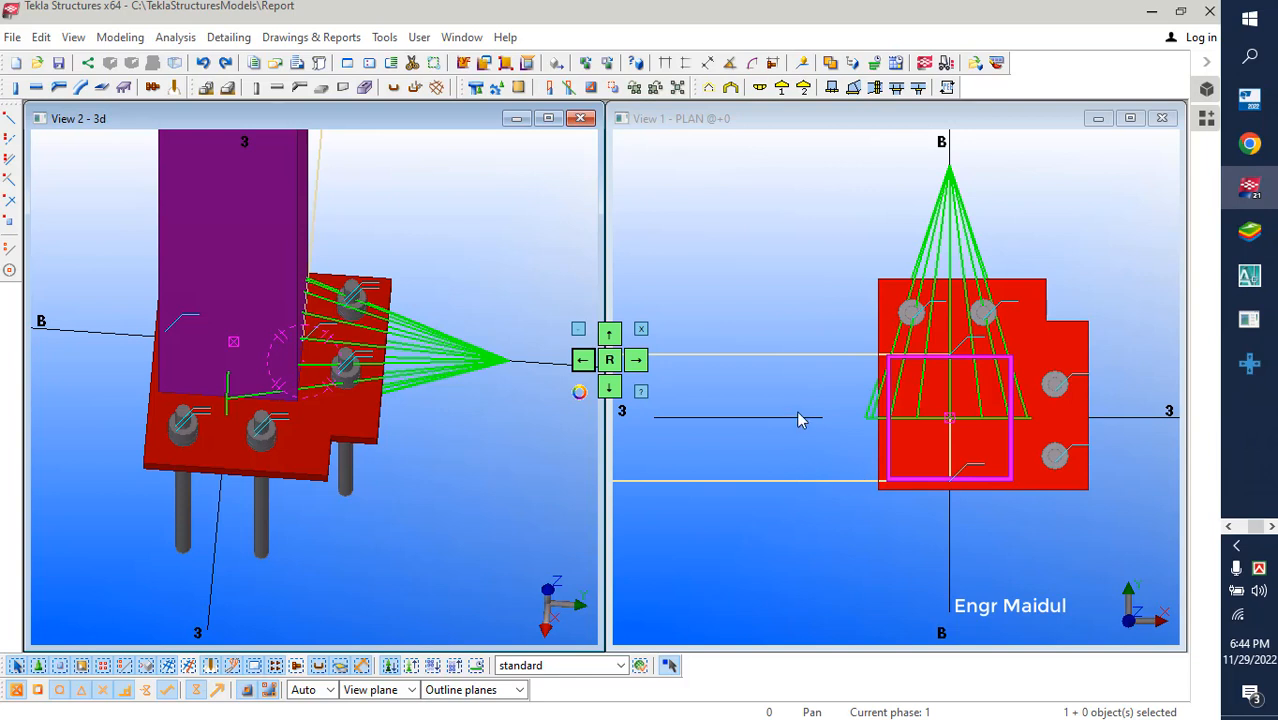
{"action": "scroll", "coordinate": [800, 416], "scroll_direction": "down", "scroll_amount": 4}
{"action": "left_click", "coordinate": [445, 405]}
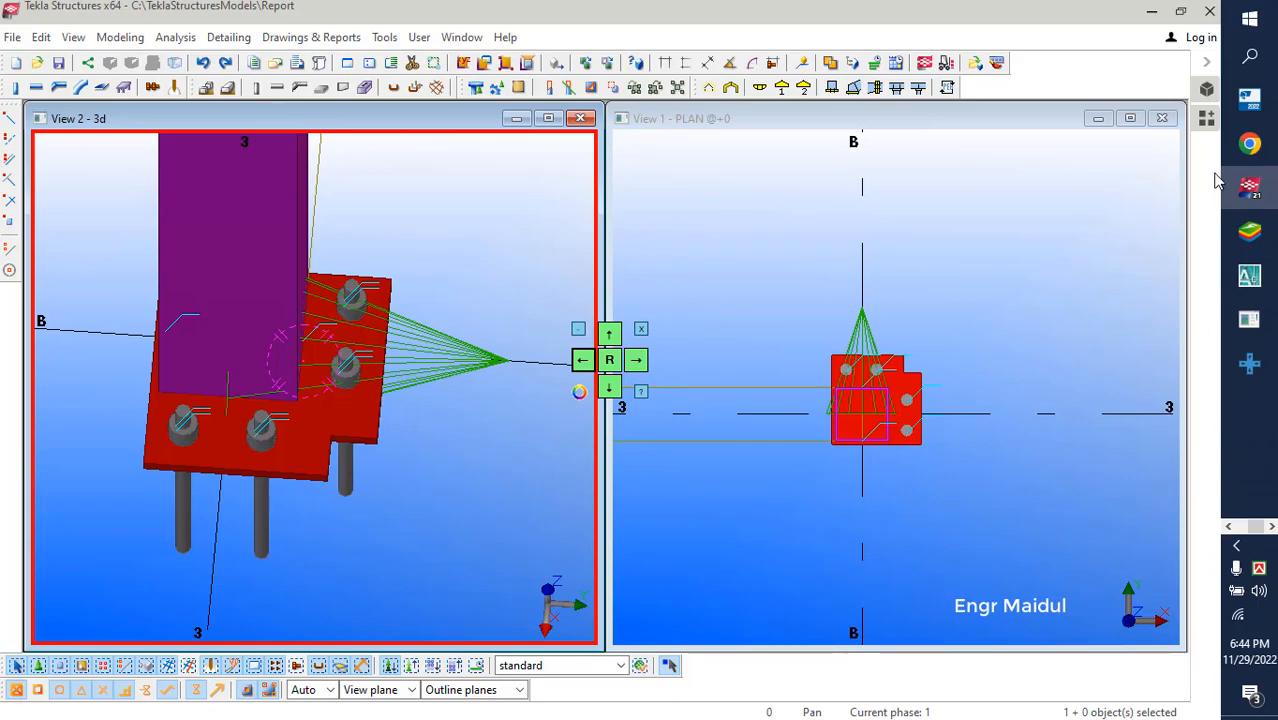
- Switch to Chrome and browse the list of Tekla tutorial videos on the open YouTube channel page
{"action": "left_click", "coordinate": [1249, 143]}
{"action": "scroll", "coordinate": [483, 405], "scroll_direction": "up", "scroll_amount": 20}
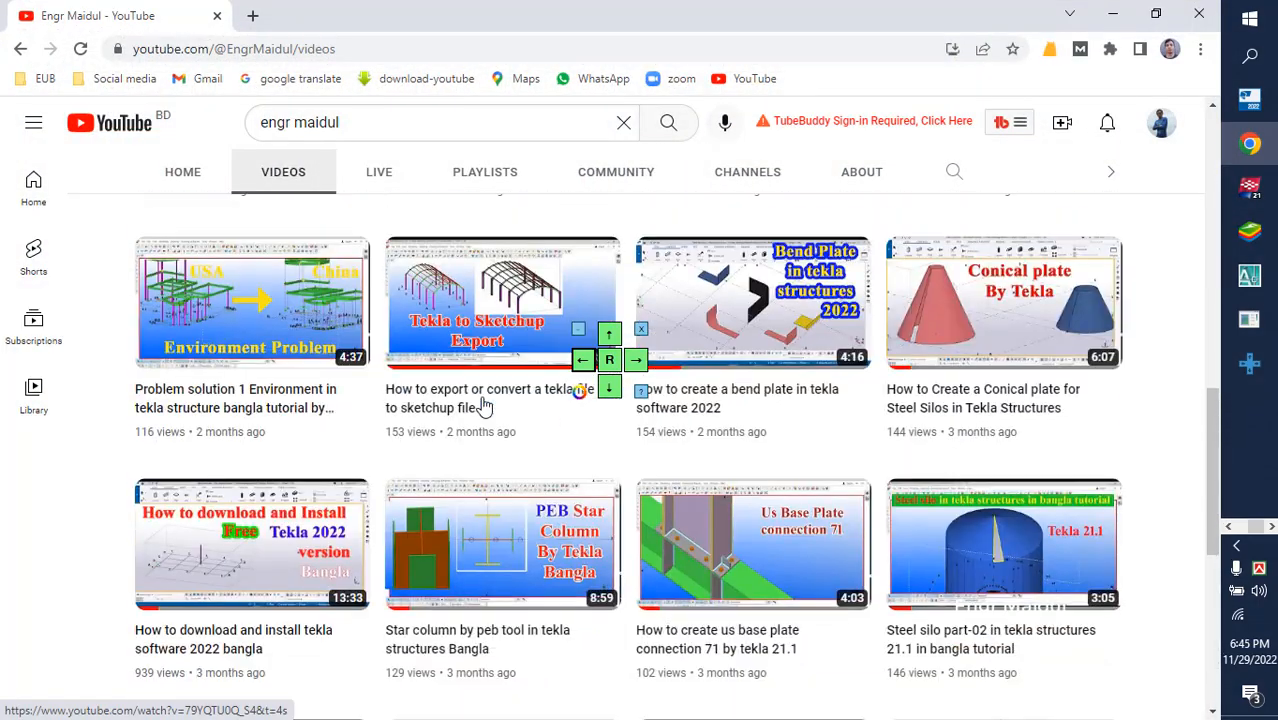
{"action": "scroll", "coordinate": [459, 480], "scroll_direction": "down", "scroll_amount": 13}
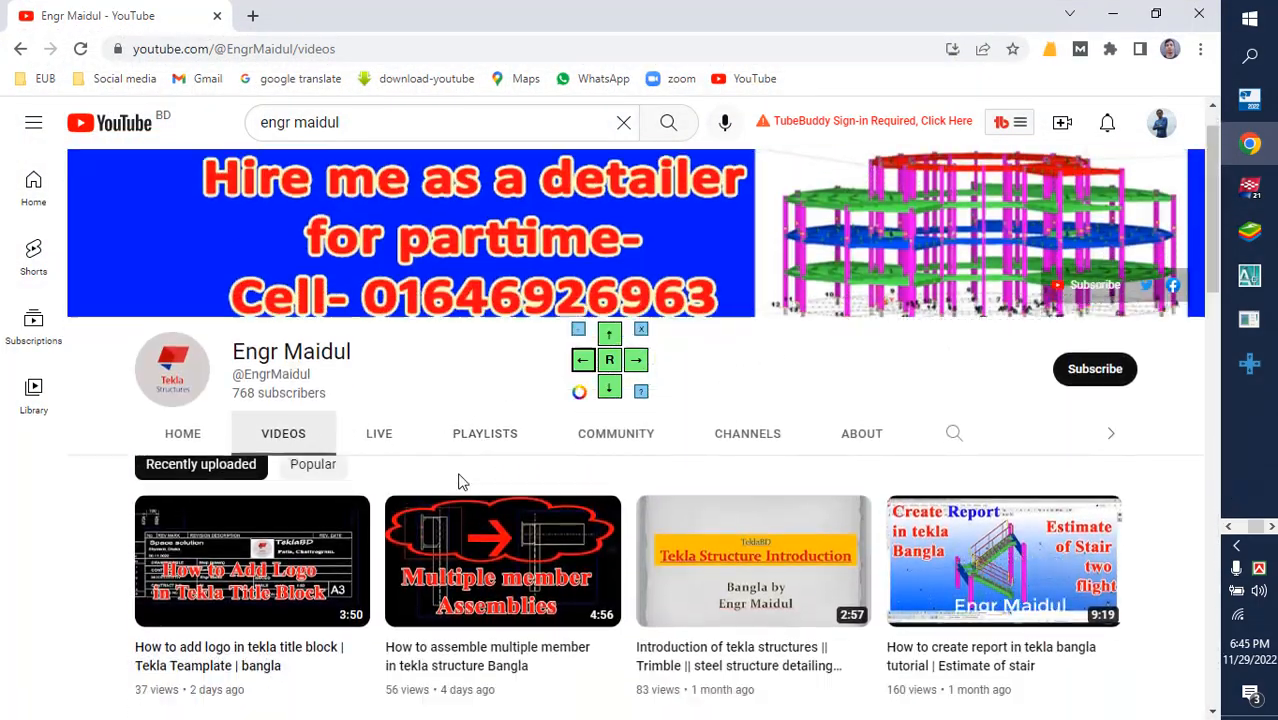
{"action": "scroll", "coordinate": [479, 478], "scroll_direction": "down", "scroll_amount": 2}
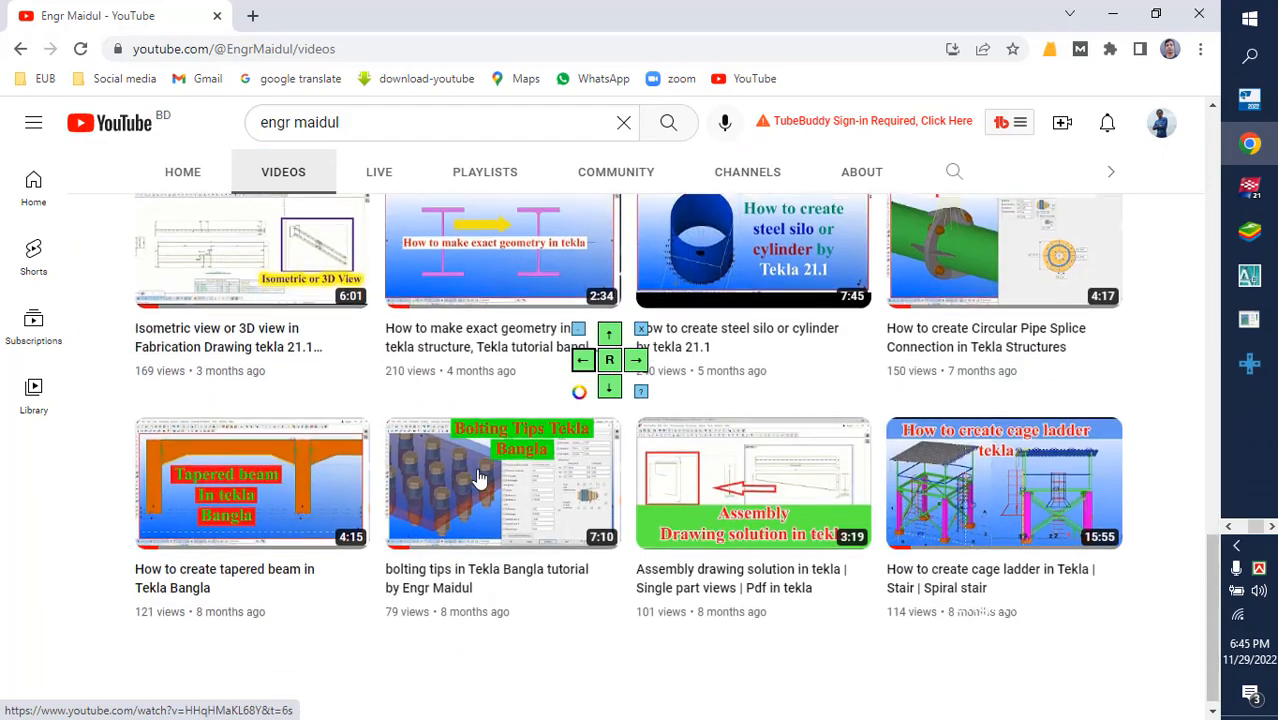